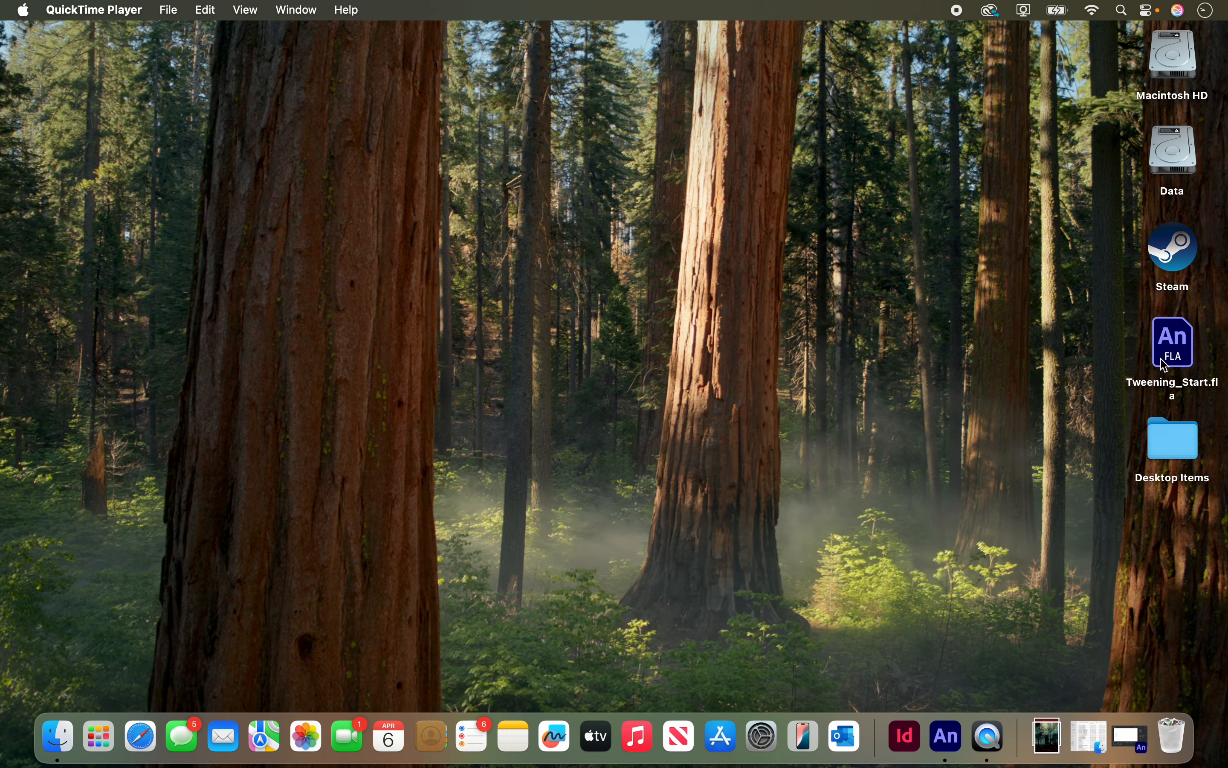
- Switch to Animate with Tweening_Start.fla open, test the movie to preview the walk cycle, and close the preview
left_click(947, 736)
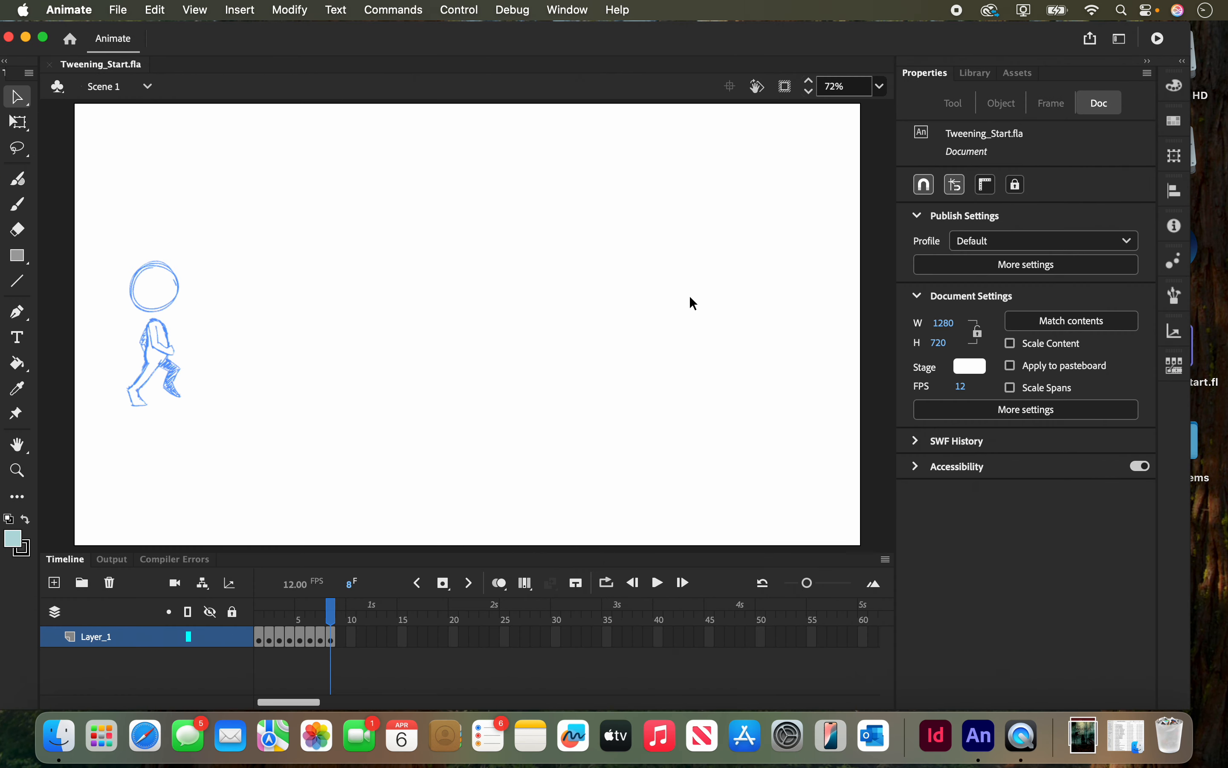
mouse_move(331, 607)
left_mouse_down()
mouse_move(261, 615)
mouse_move(339, 617)
mouse_move(260, 621)
mouse_move(335, 619)
mouse_move(253, 627)
mouse_move(321, 617)
left_mouse_up()
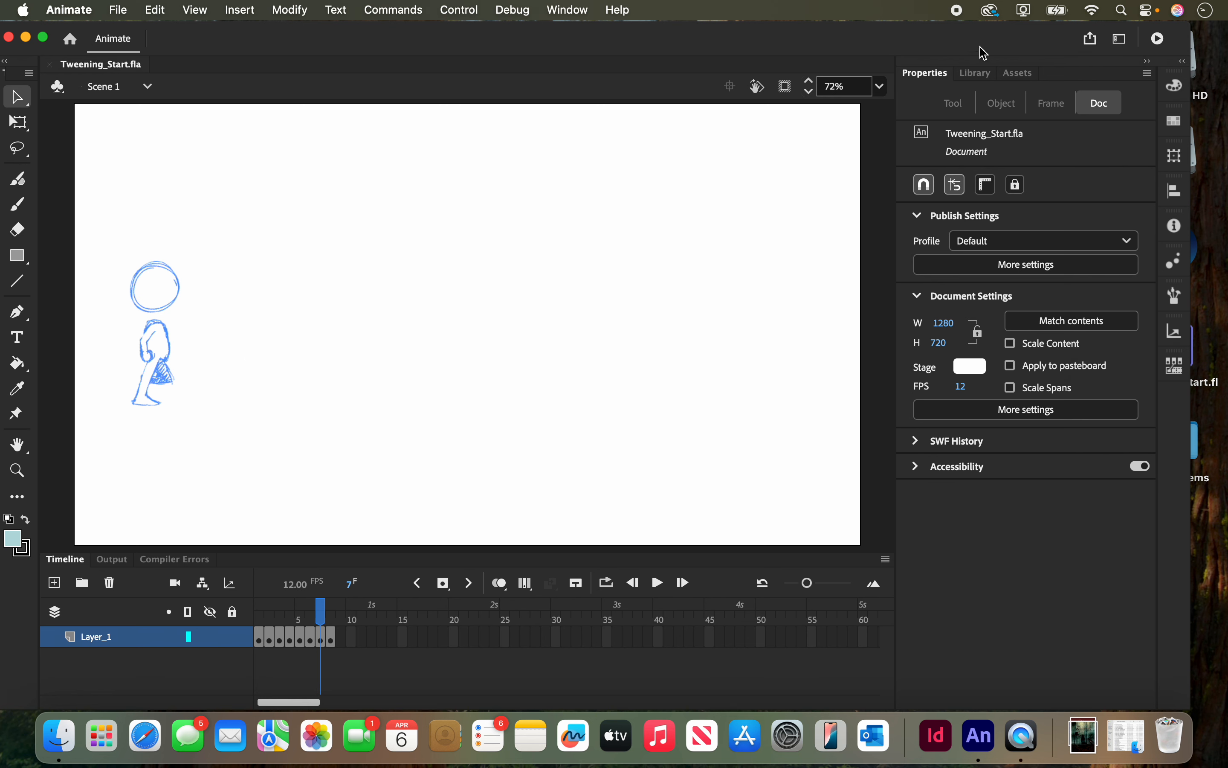
left_click(461, 10)
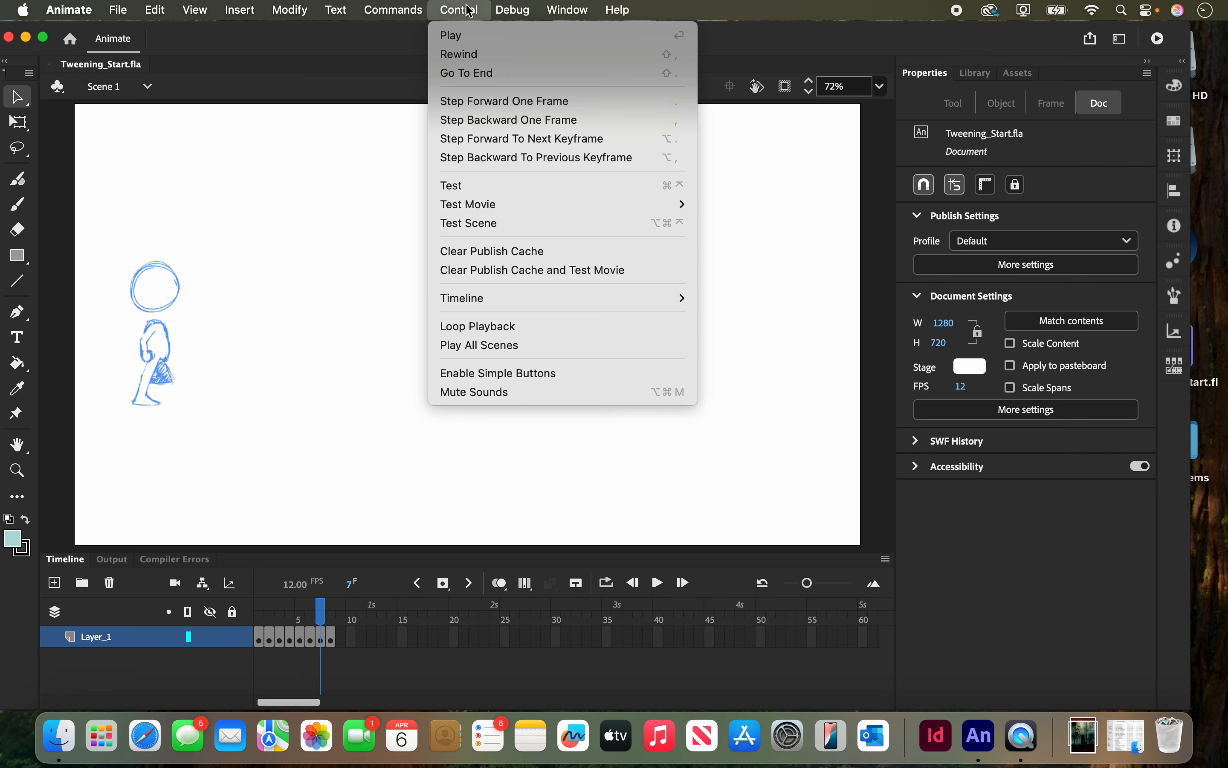
left_click(478, 187)
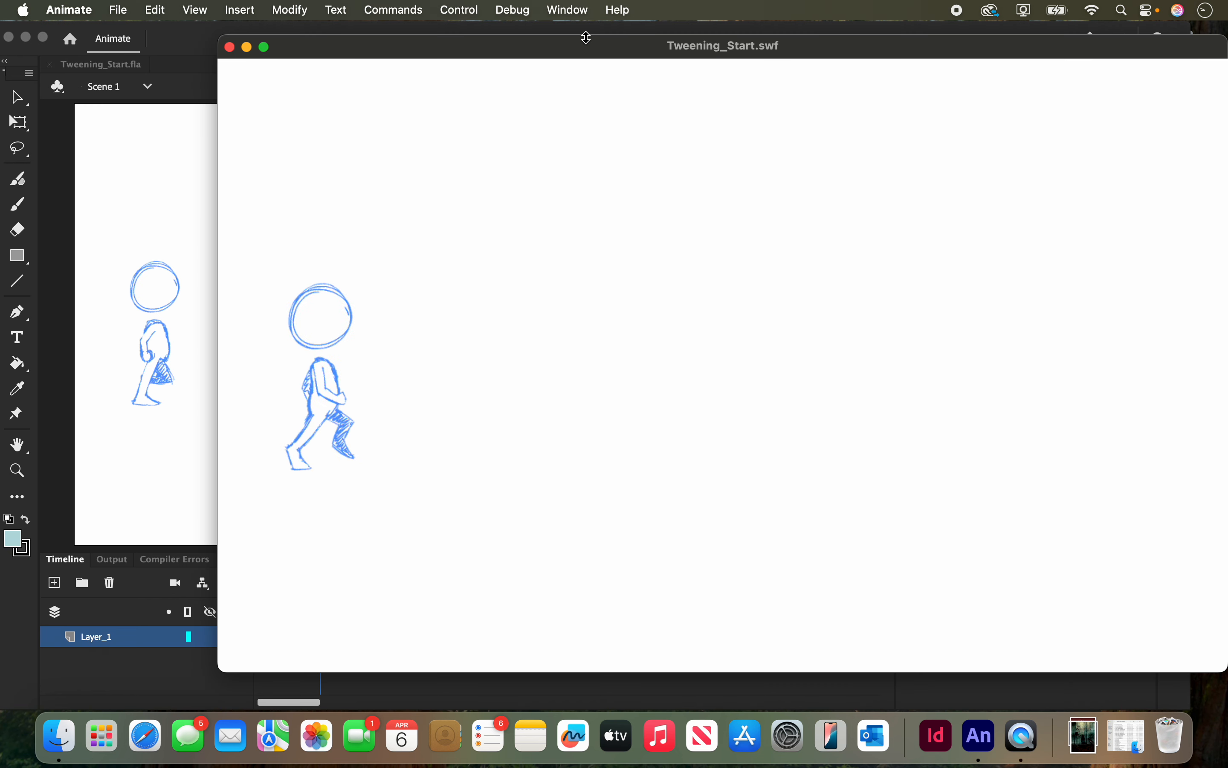
left_click_drag(590, 49, 511, 53)
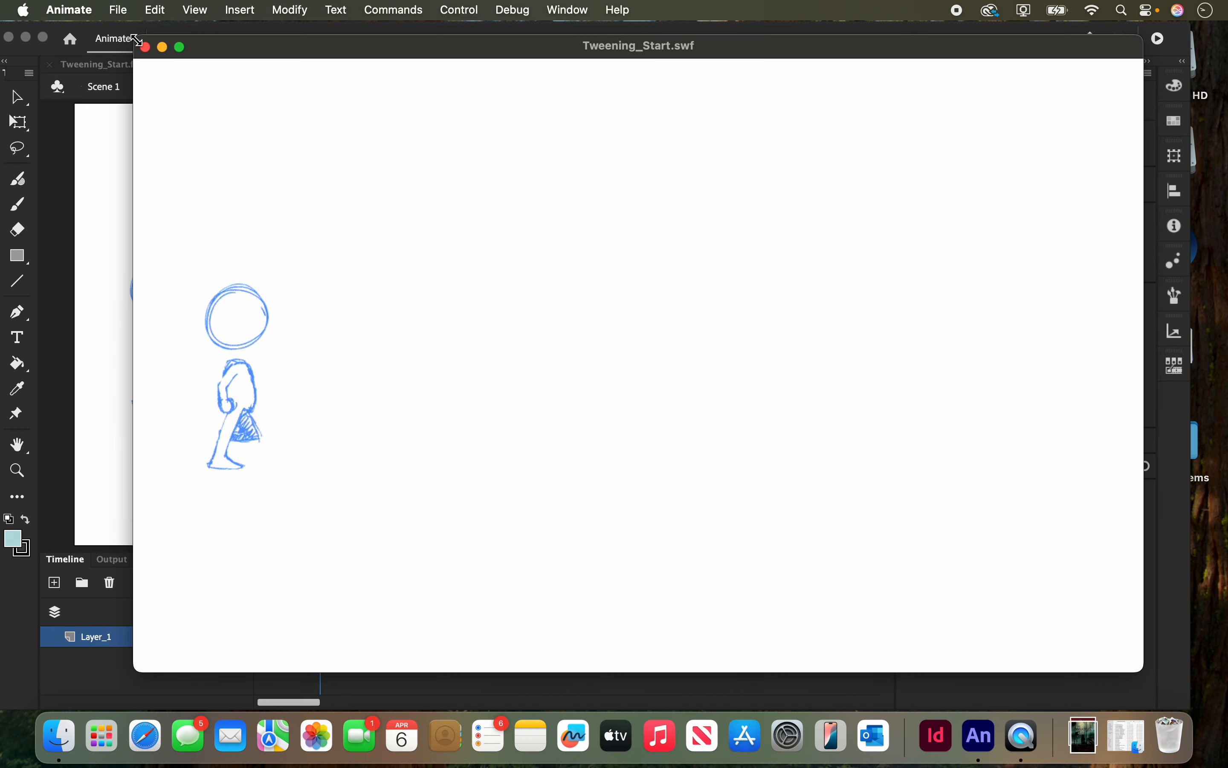
left_click(146, 48)
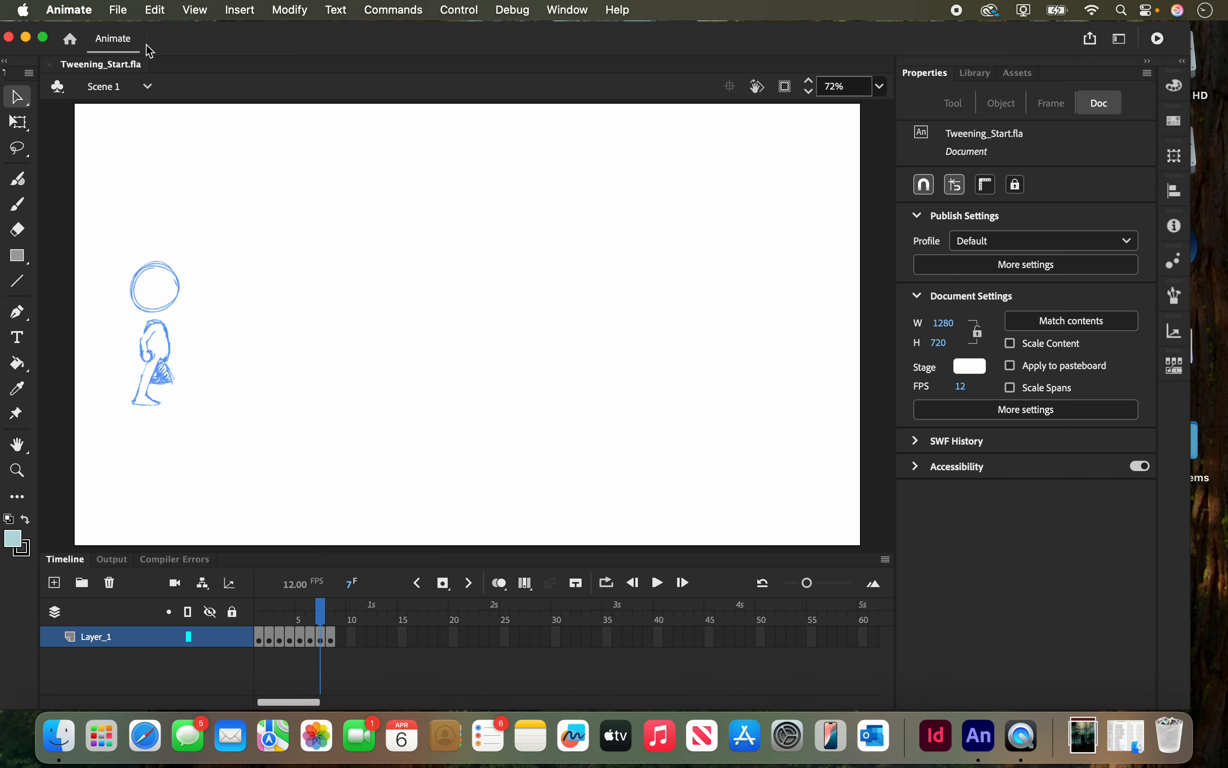
- Examine the walk-cycle frames on the timeline, with onion skinning turned on temporarily, and return to frame 1
mouse_move(325, 614)
left_mouse_down()
mouse_move(259, 613)
mouse_move(331, 605)
mouse_move(259, 605)
mouse_move(347, 597)
mouse_move(272, 605)
left_mouse_up()
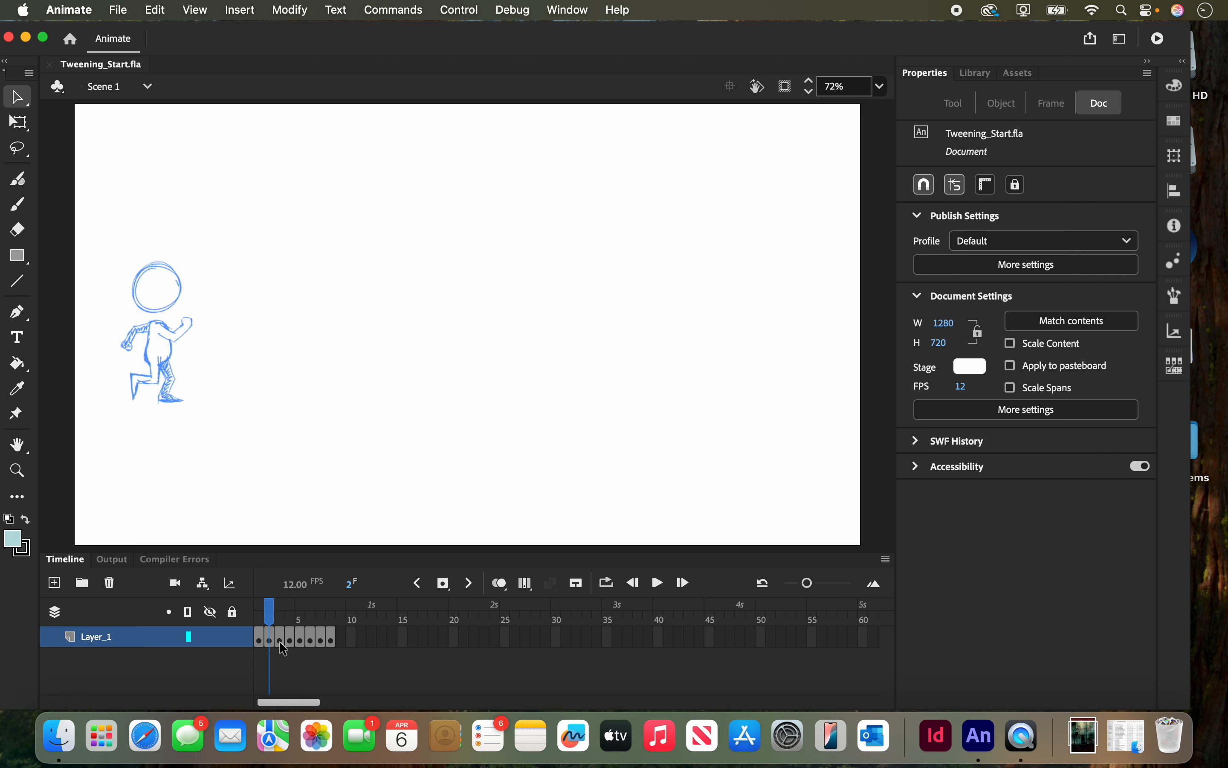
mouse_move(273, 626)
left_mouse_down()
mouse_move(333, 624)
mouse_move(261, 623)
mouse_move(286, 618)
left_mouse_up()
left_click(499, 588)
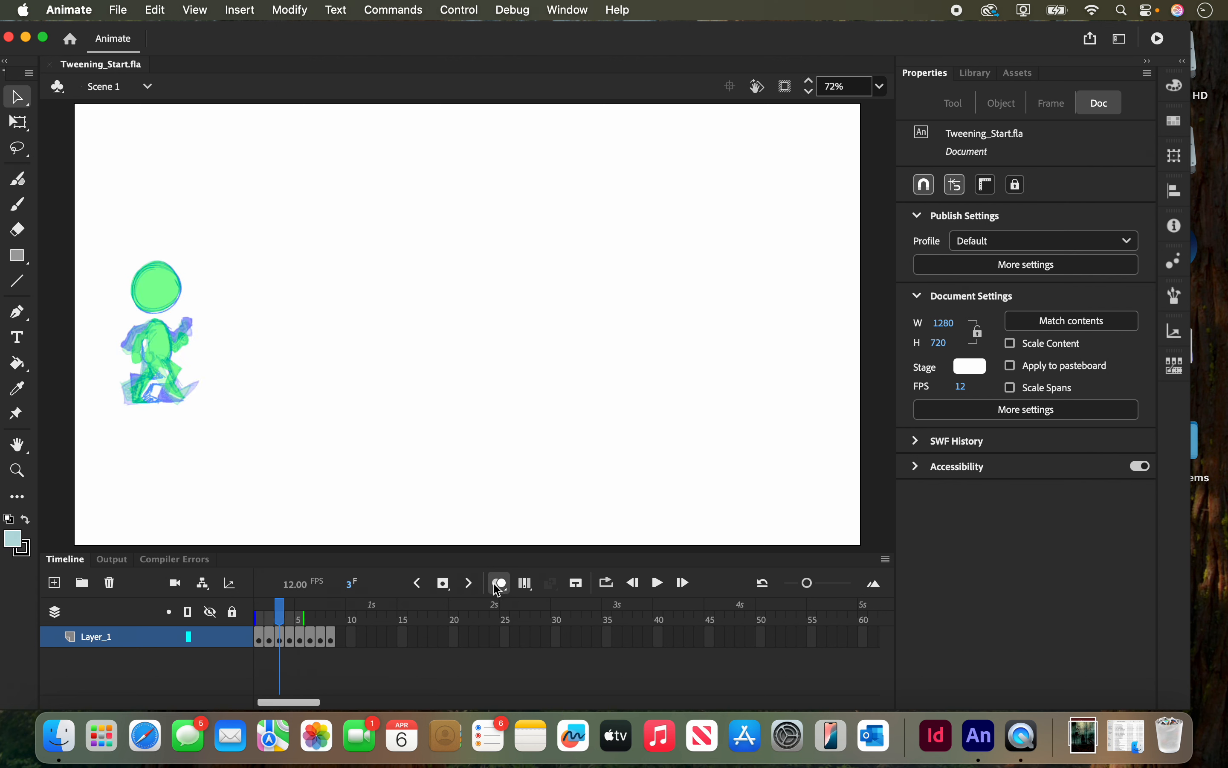
mouse_move(280, 619)
left_mouse_down()
mouse_move(329, 619)
mouse_move(261, 620)
mouse_move(293, 623)
left_mouse_up()
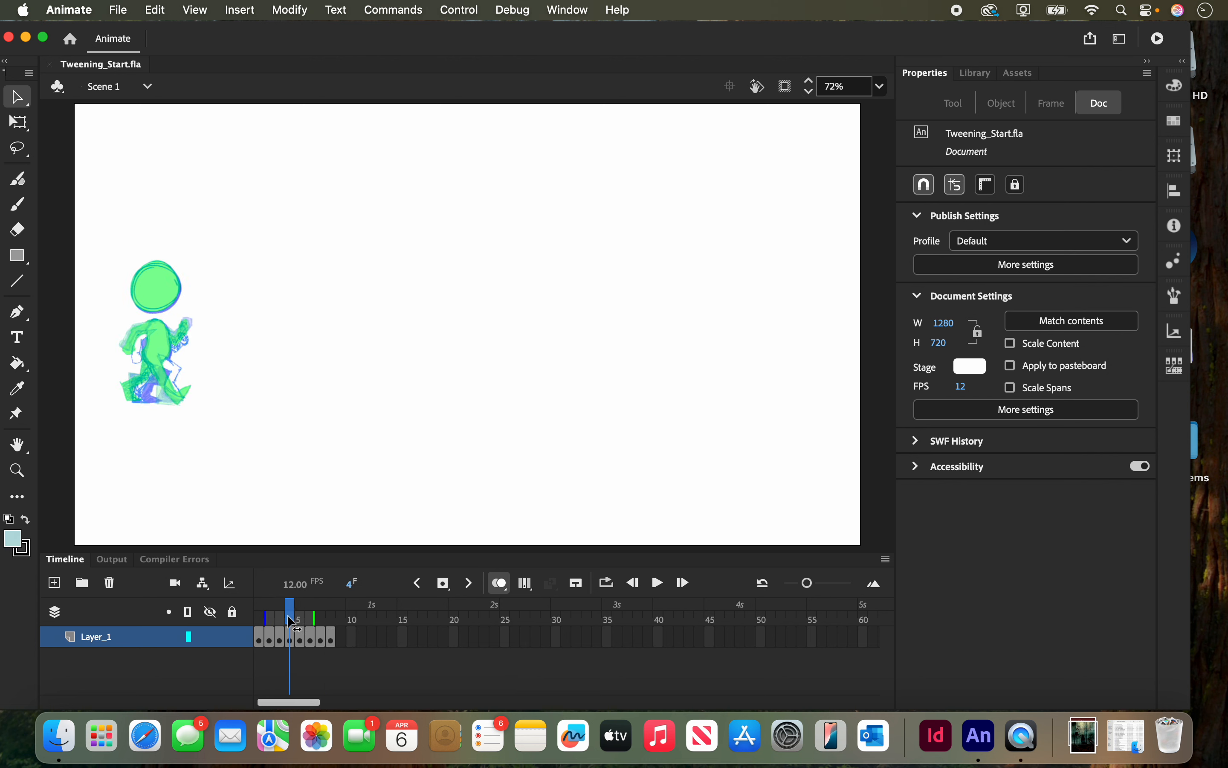
left_click(500, 584)
left_click_drag(293, 619, 259, 621)
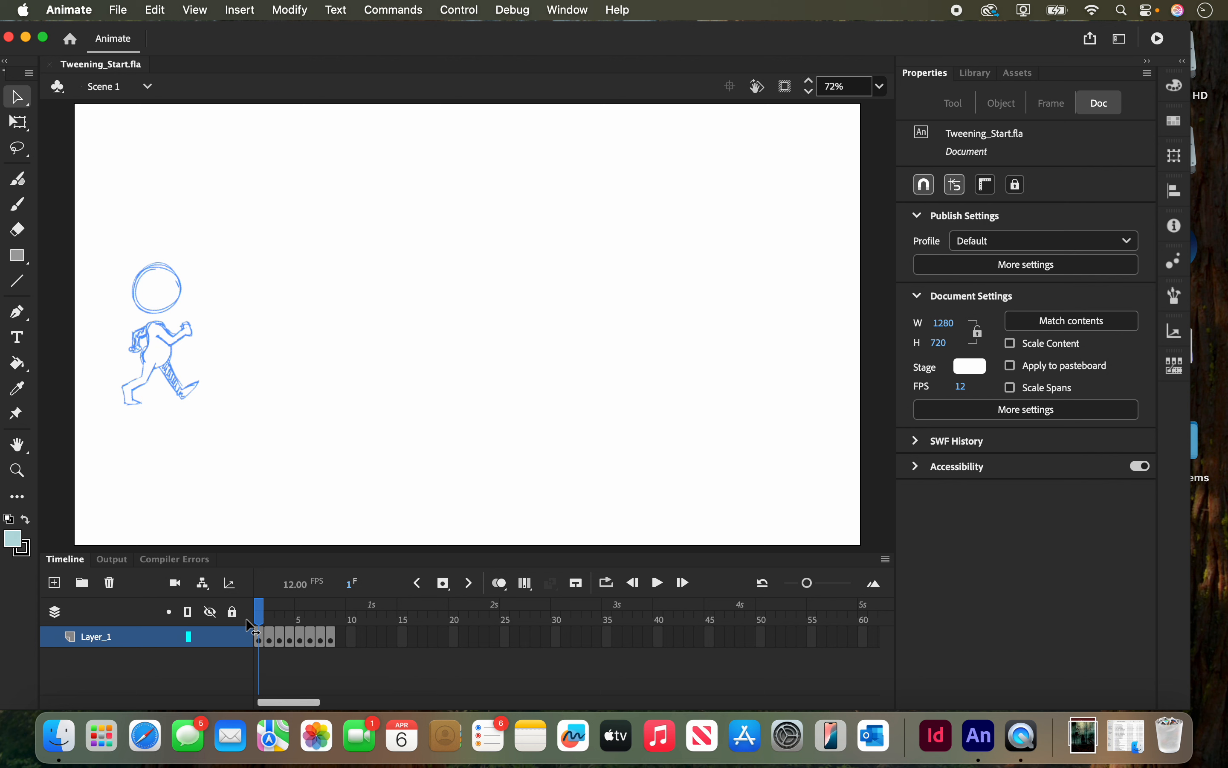
- Rename Layer_1 as Walk and lock the layer
left_click(95, 643)
double_click(95, 637)
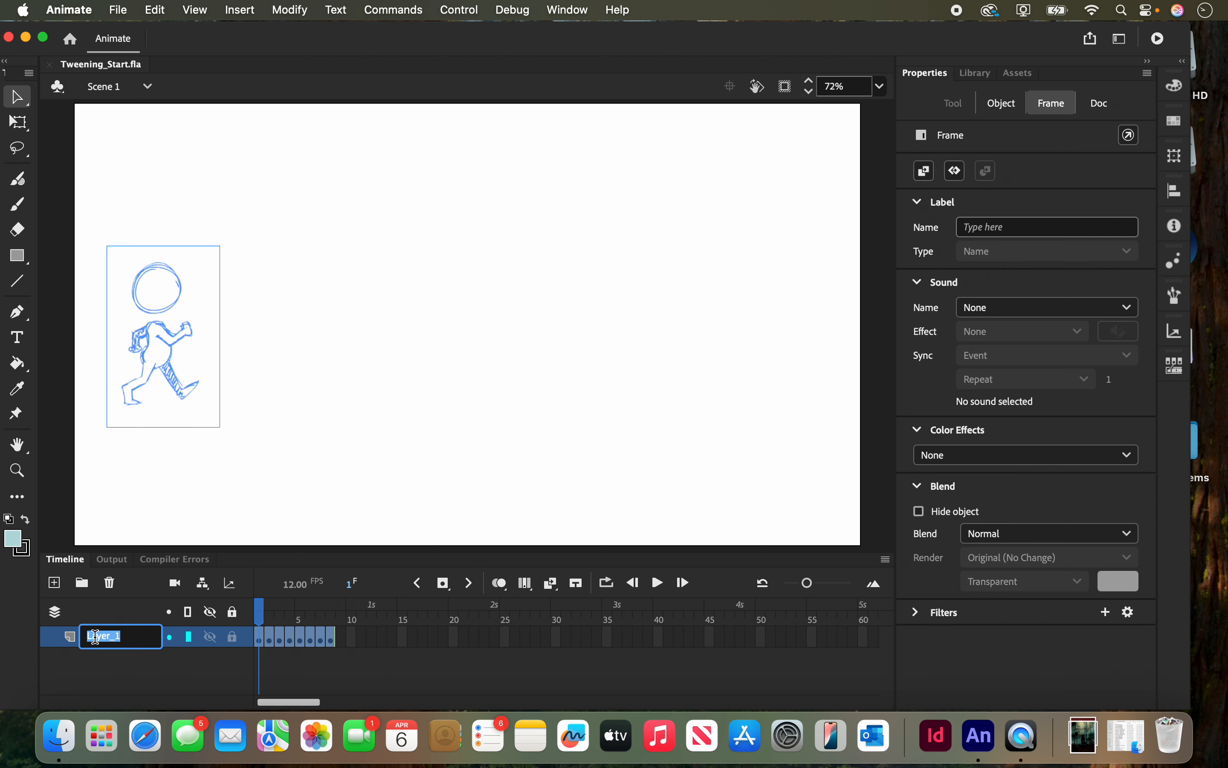
type("Walk")
key("Return")
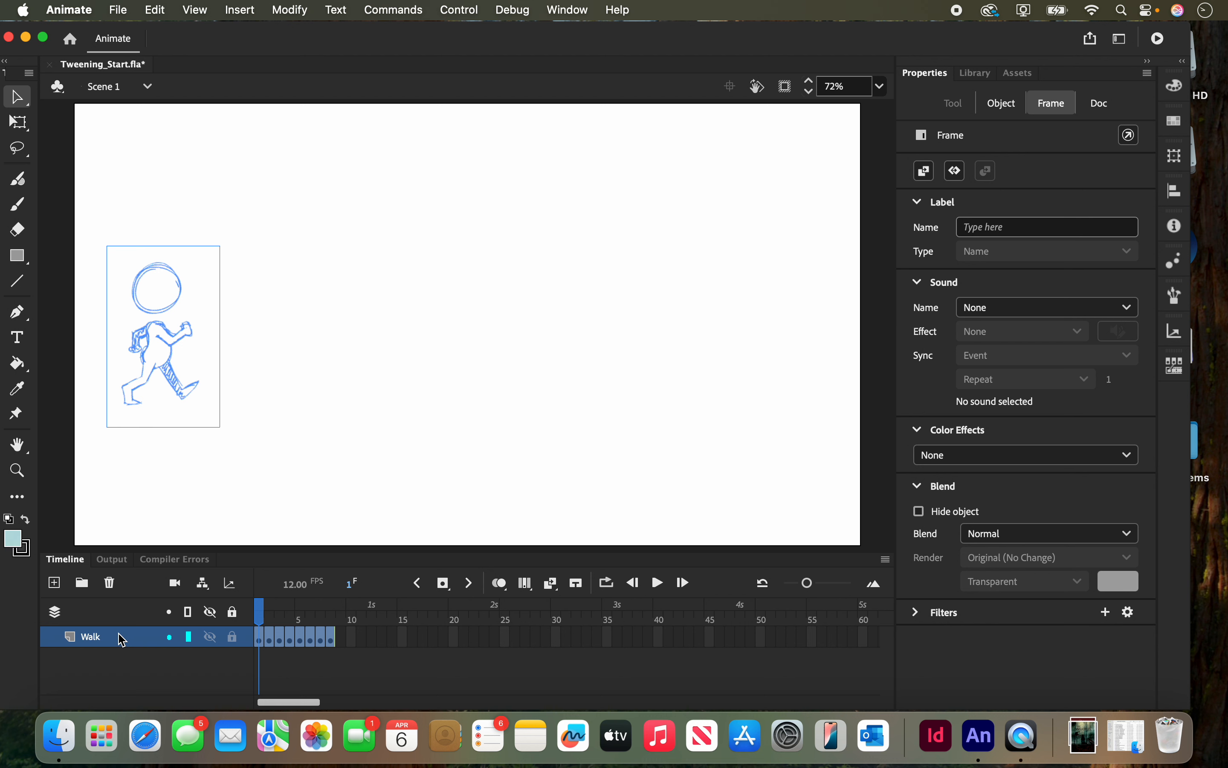
left_click(233, 638)
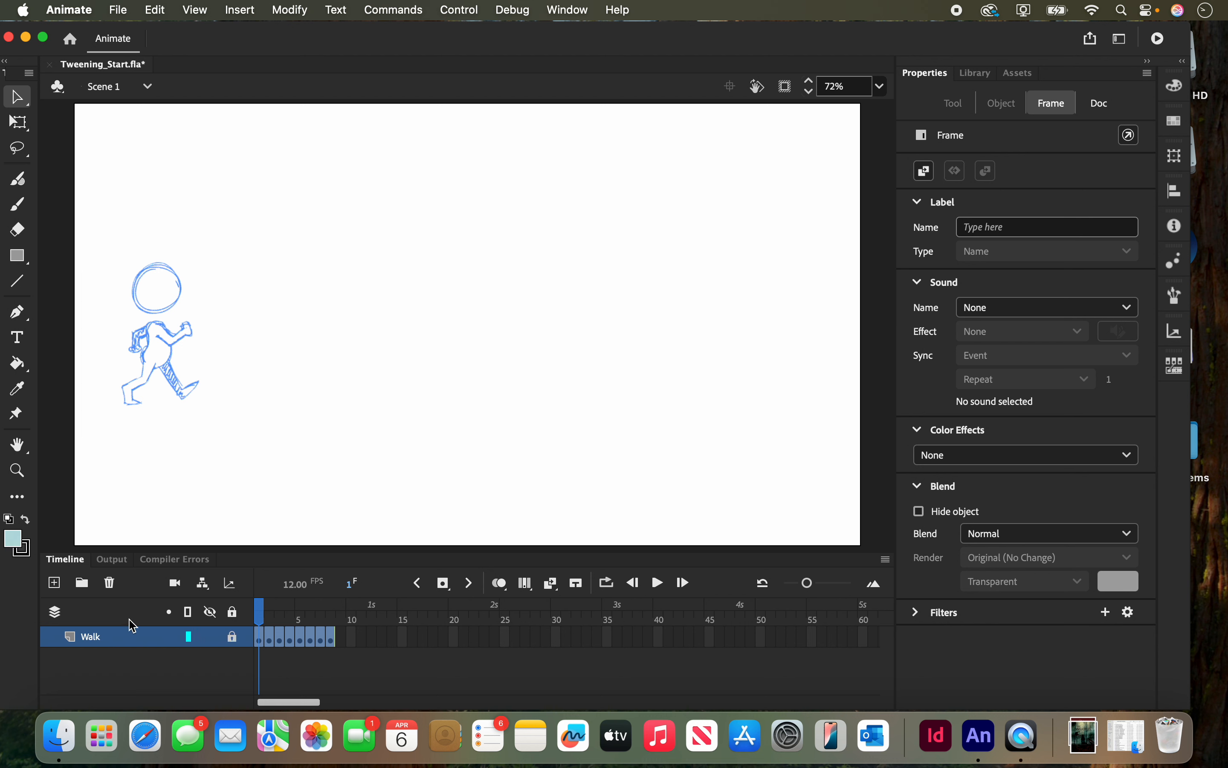
- Add a new layer above the Walk layer and name it tween
left_click(54, 584)
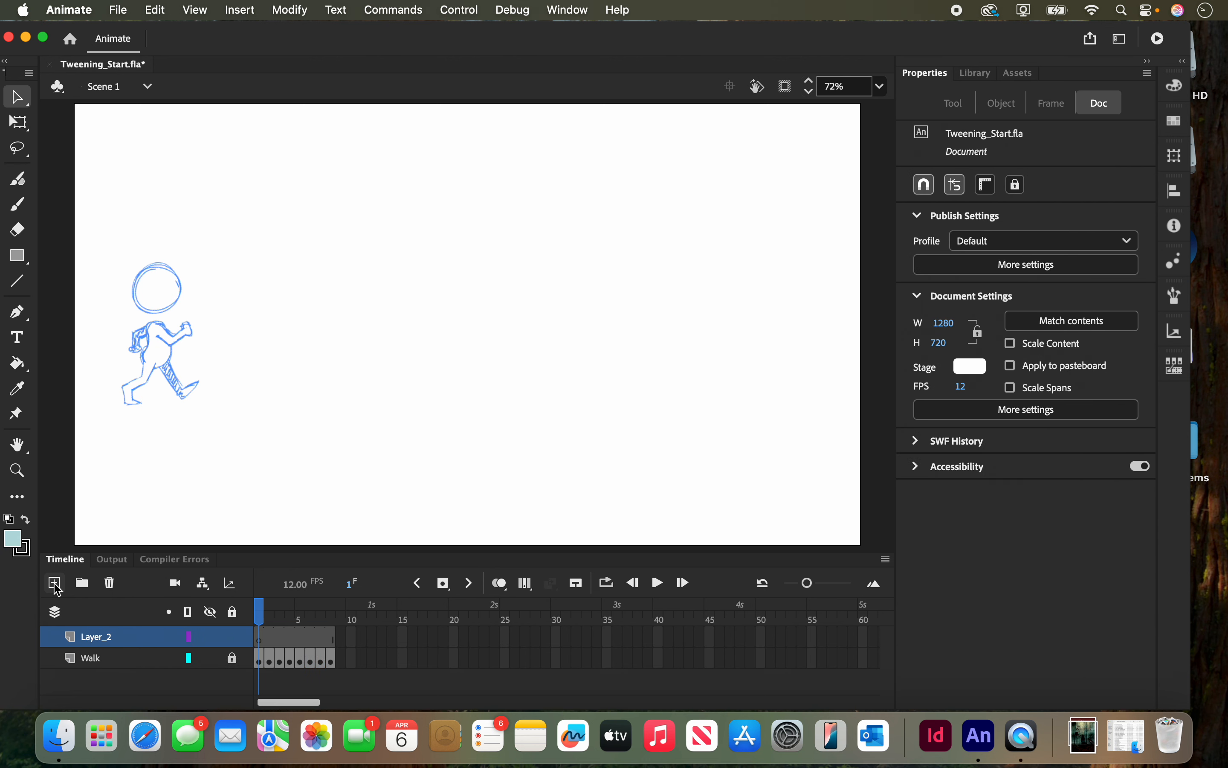
double_click(109, 640)
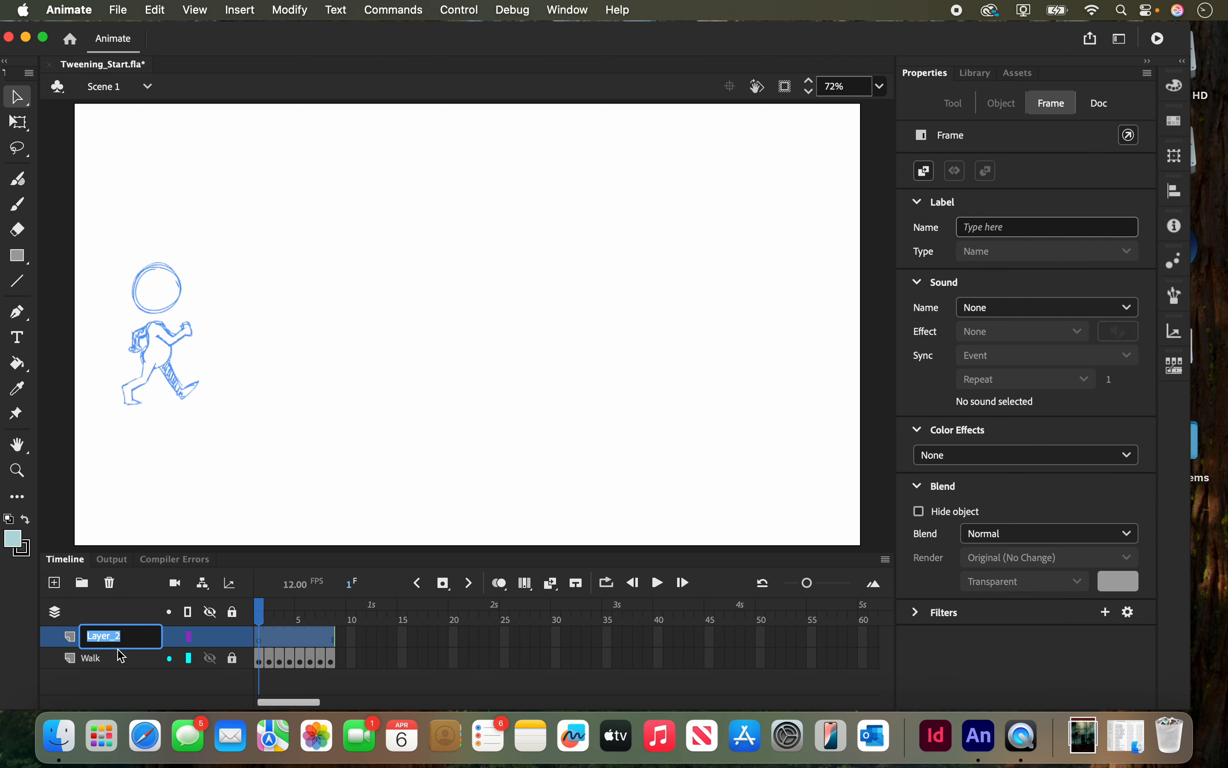
type("tween")
key("Return")
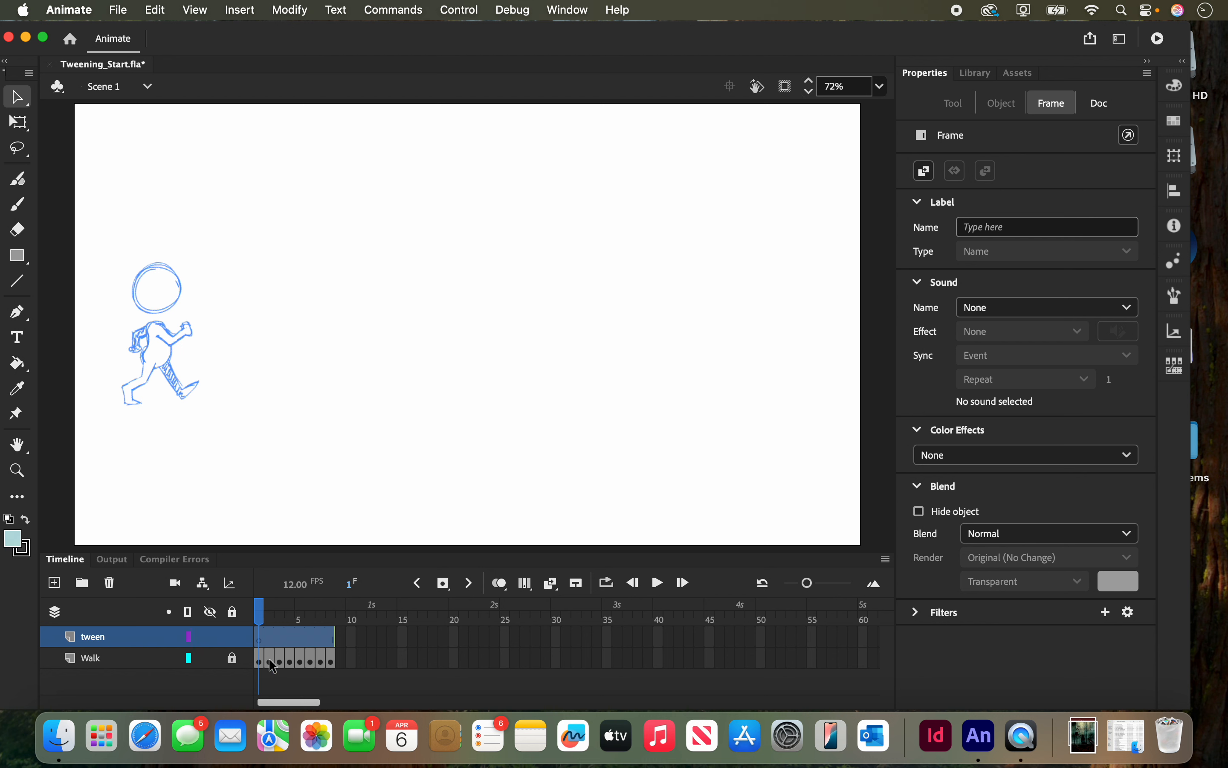
- Draw a red circle about 144 px wide without a stroke above the walking figure, in frame 1 of the tween layer
left_click(259, 641)
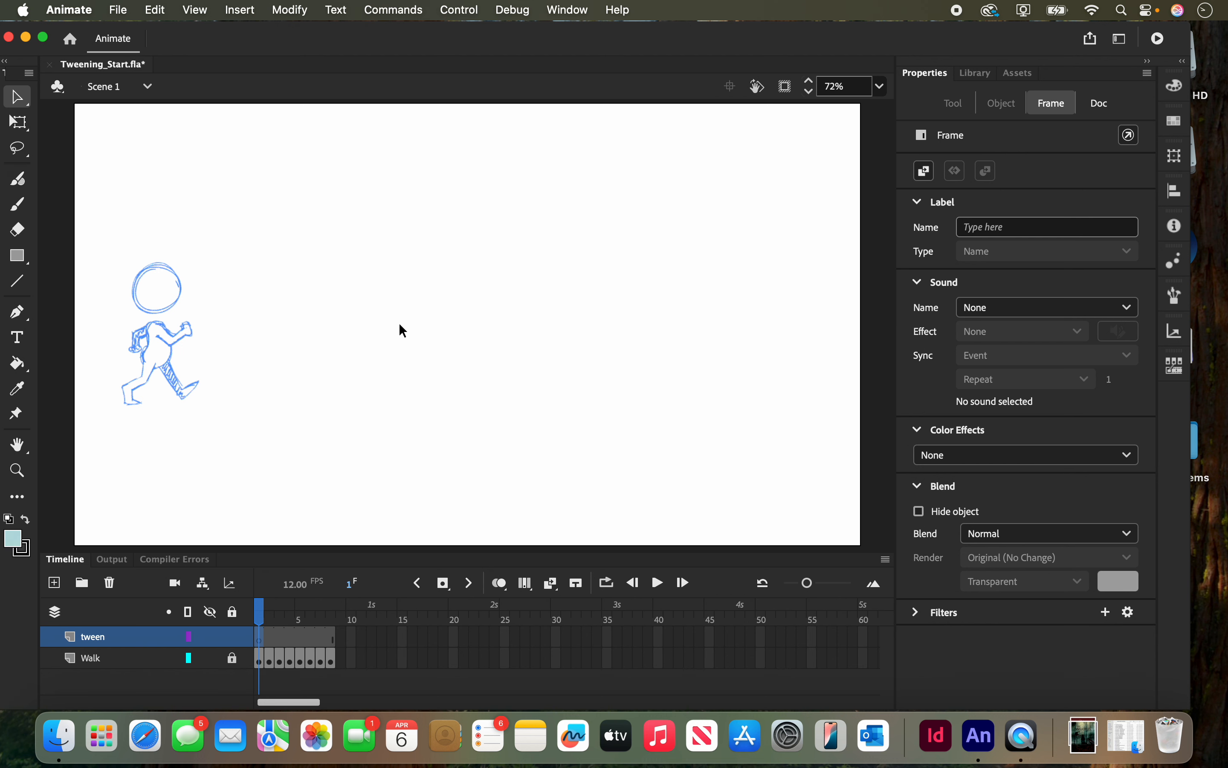
left_click(19, 262)
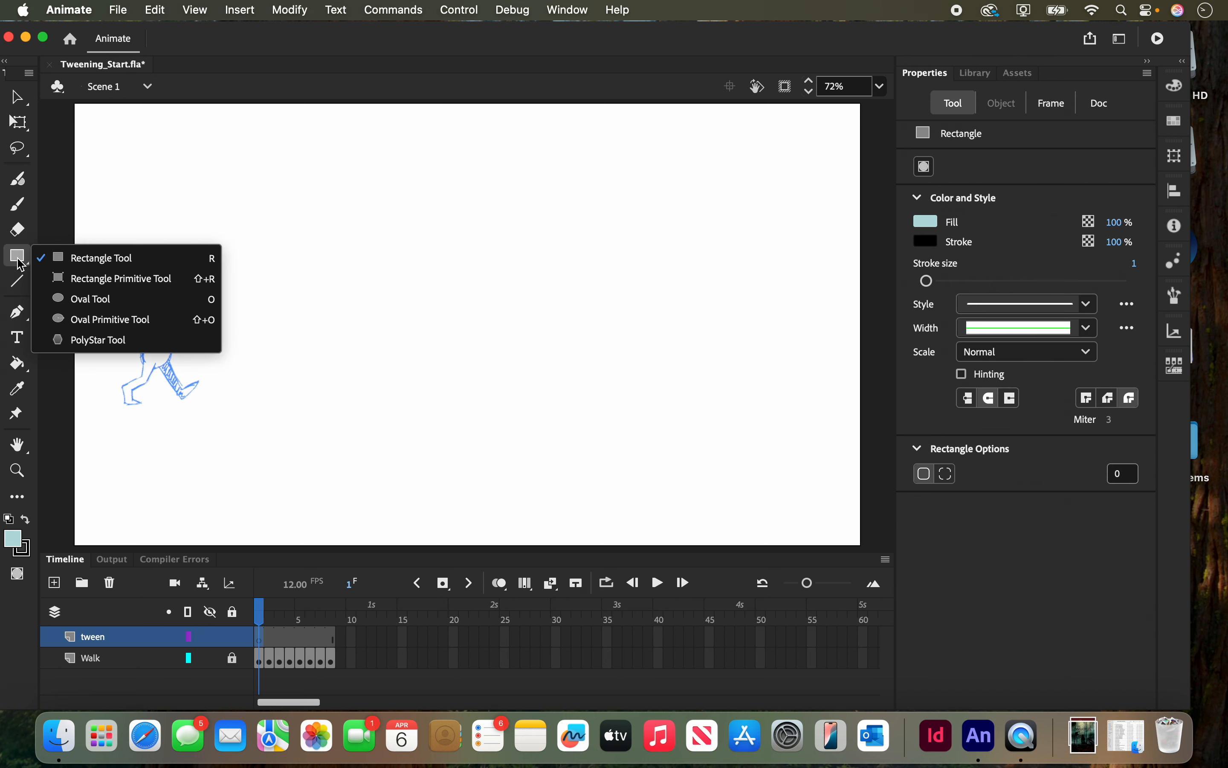
left_click(82, 300)
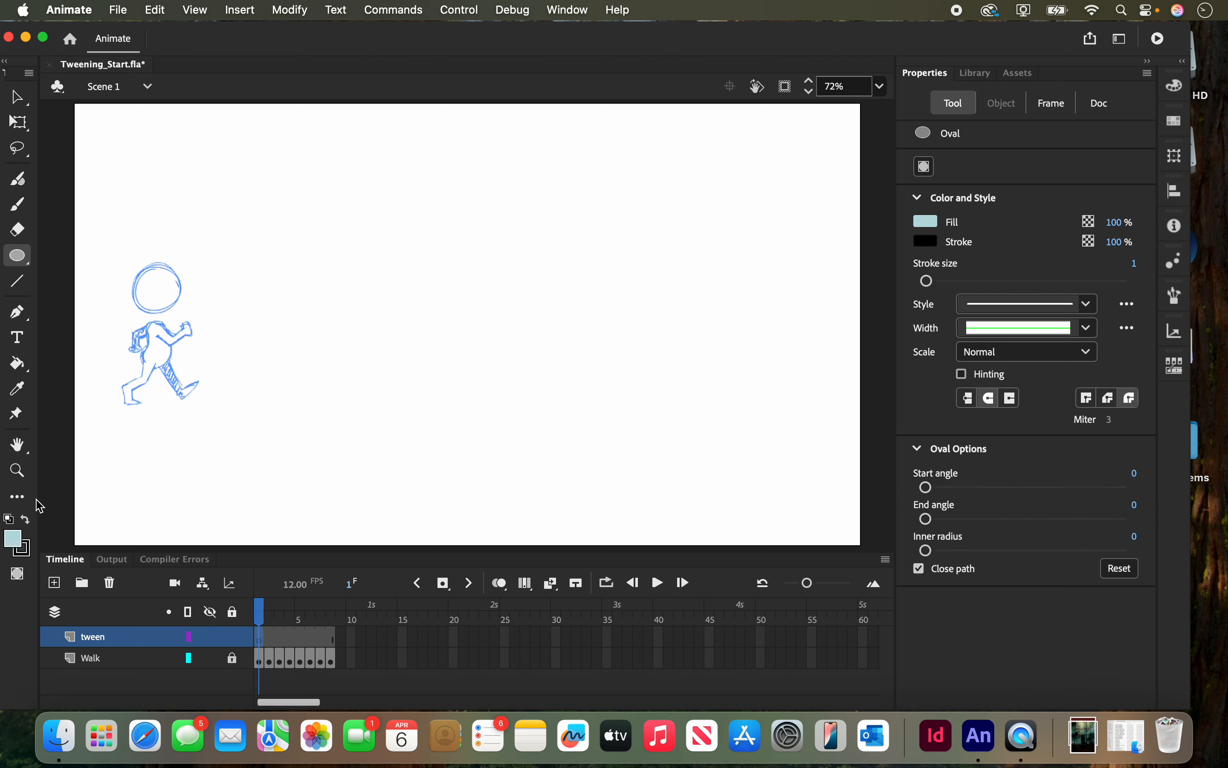
left_click(13, 538)
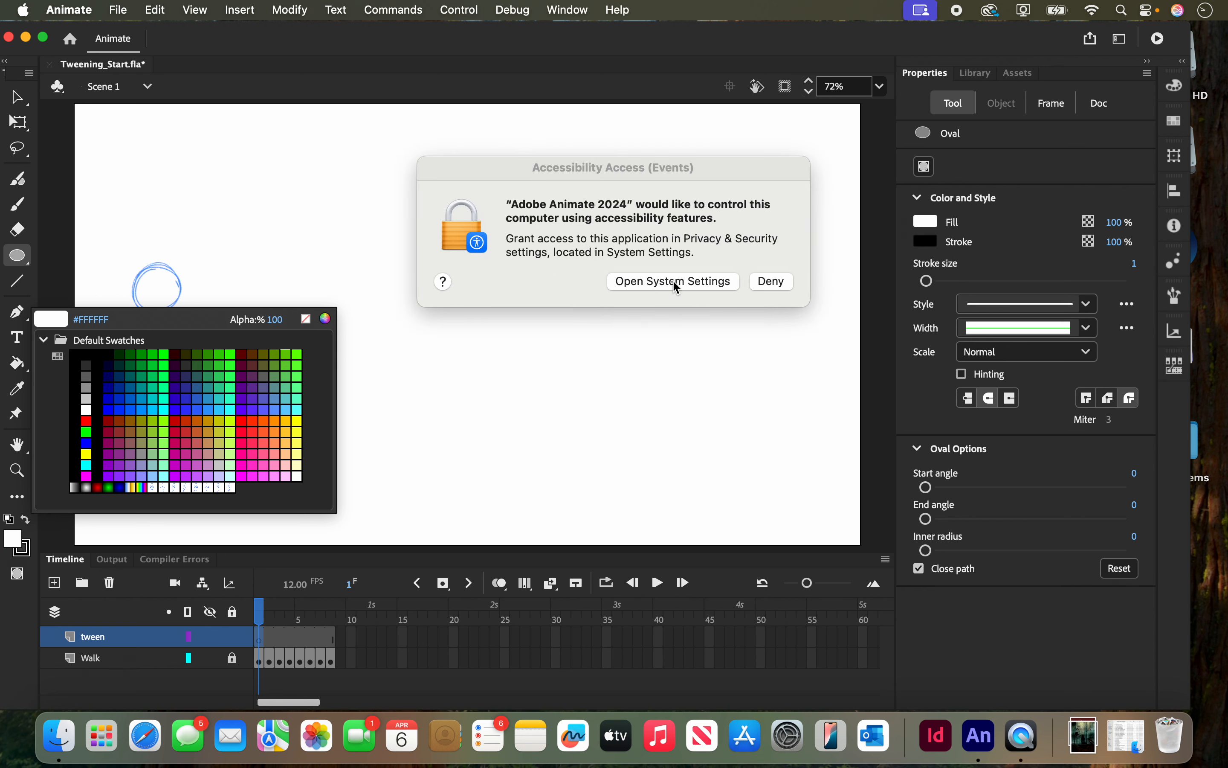
left_click(767, 286)
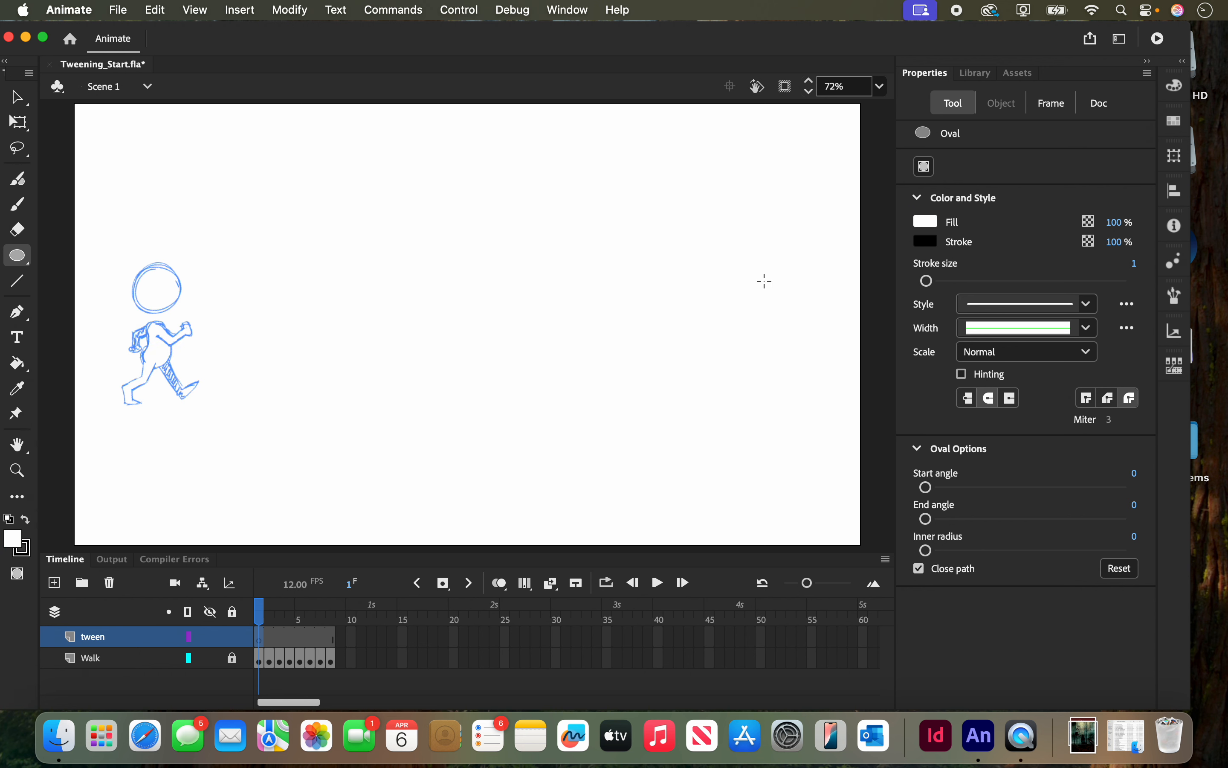
left_click(12, 538)
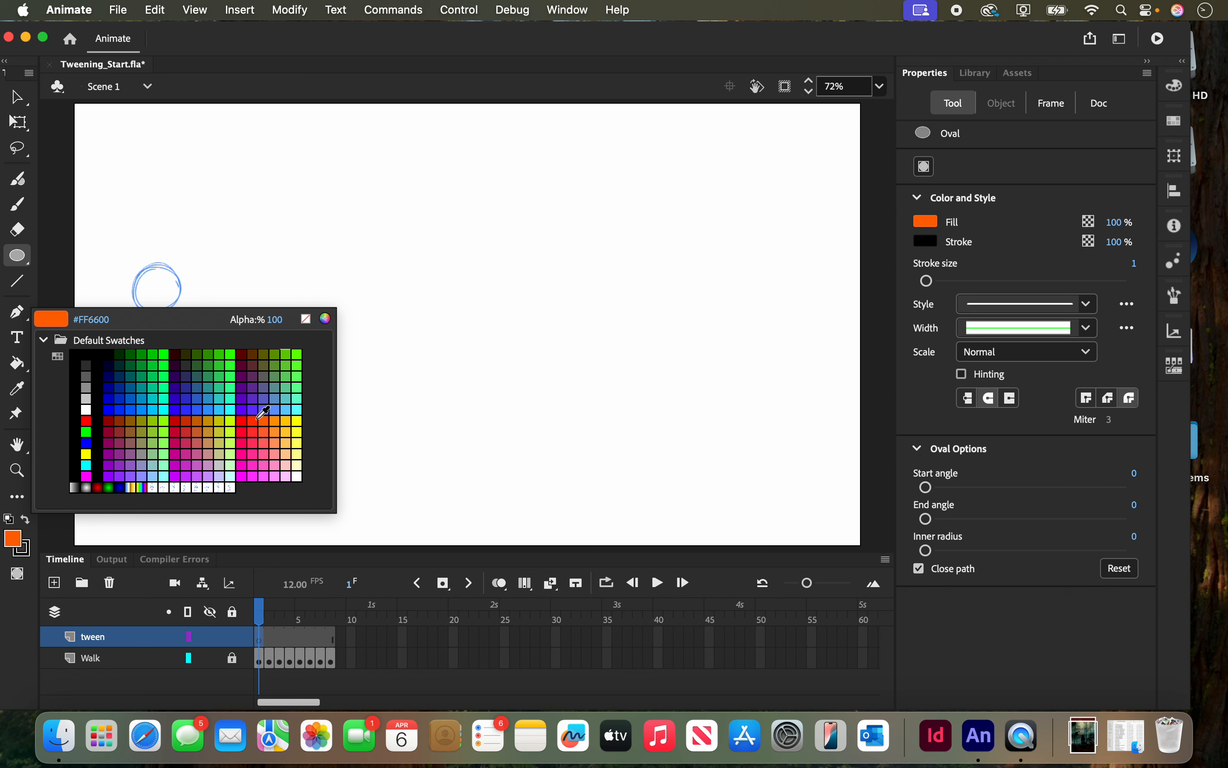
left_click(244, 422)
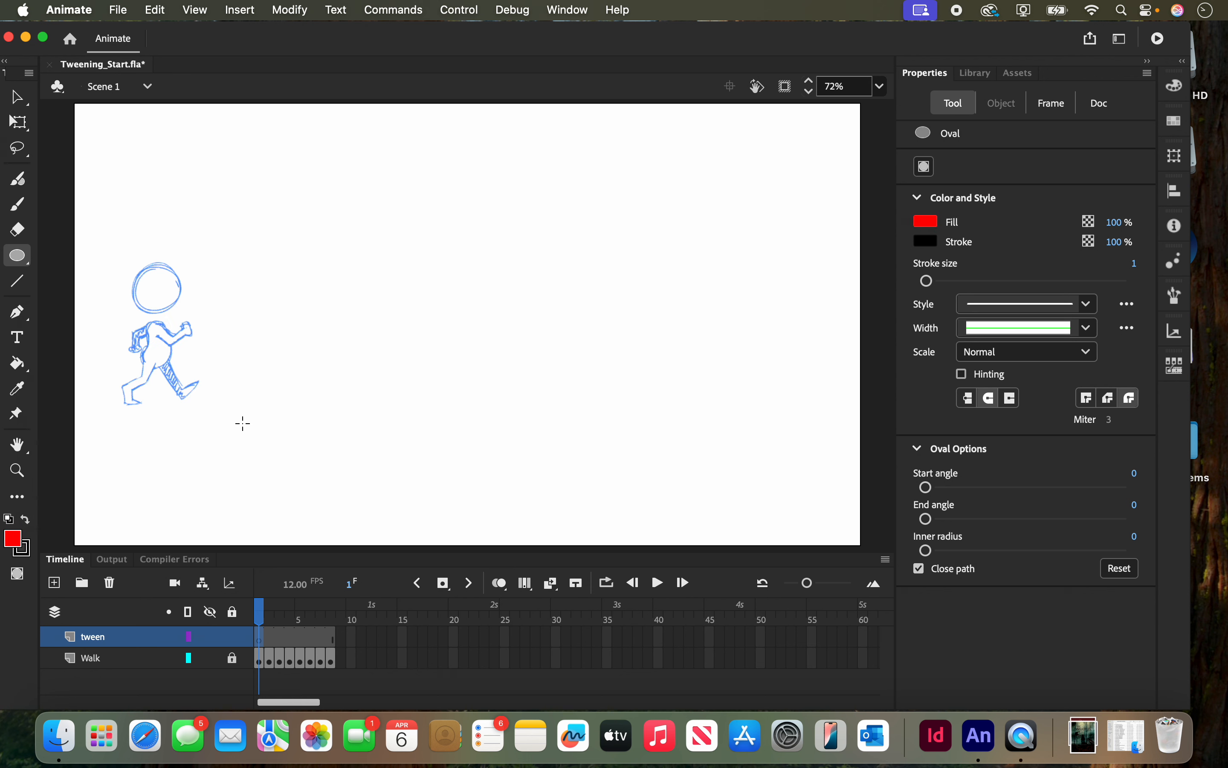
left_click(30, 553)
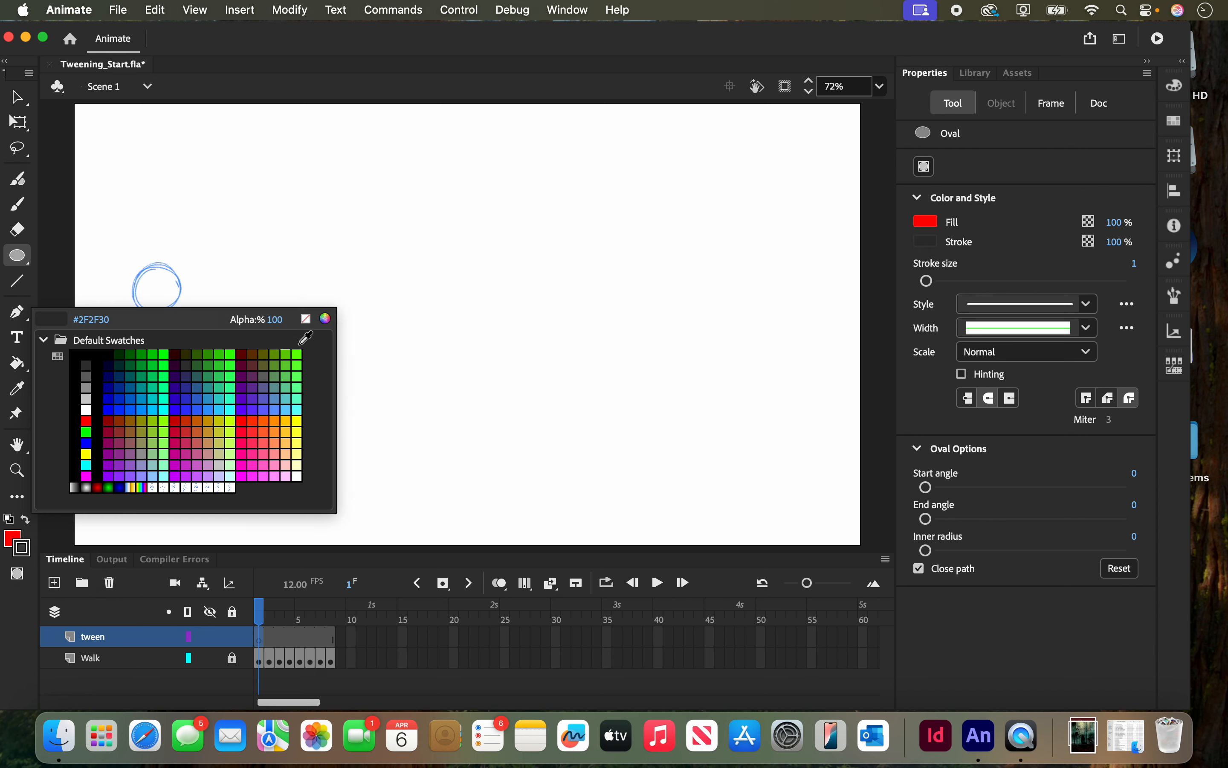
left_click(307, 320)
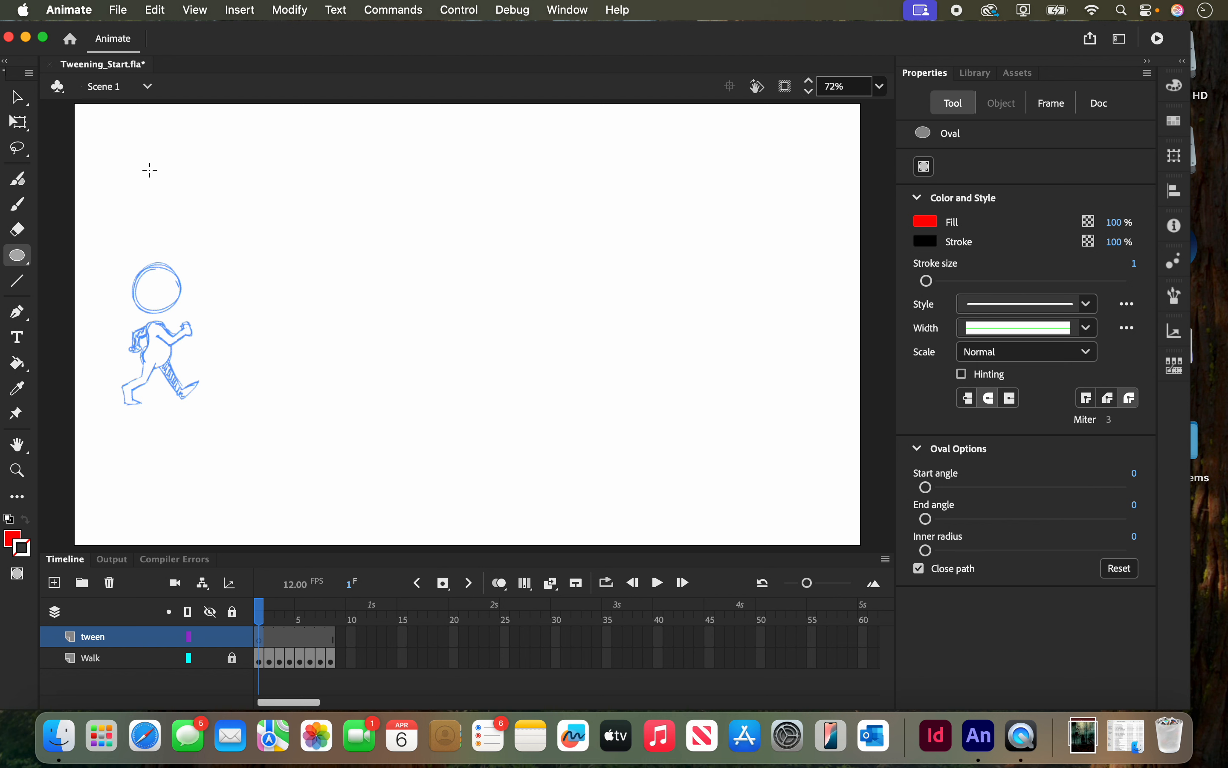
mouse_move(123, 138)
left_mouse_down()
mouse_move(264, 246)
mouse_move(170, 192)
mouse_move(226, 225)
mouse_move(211, 227)
left_mouse_up()
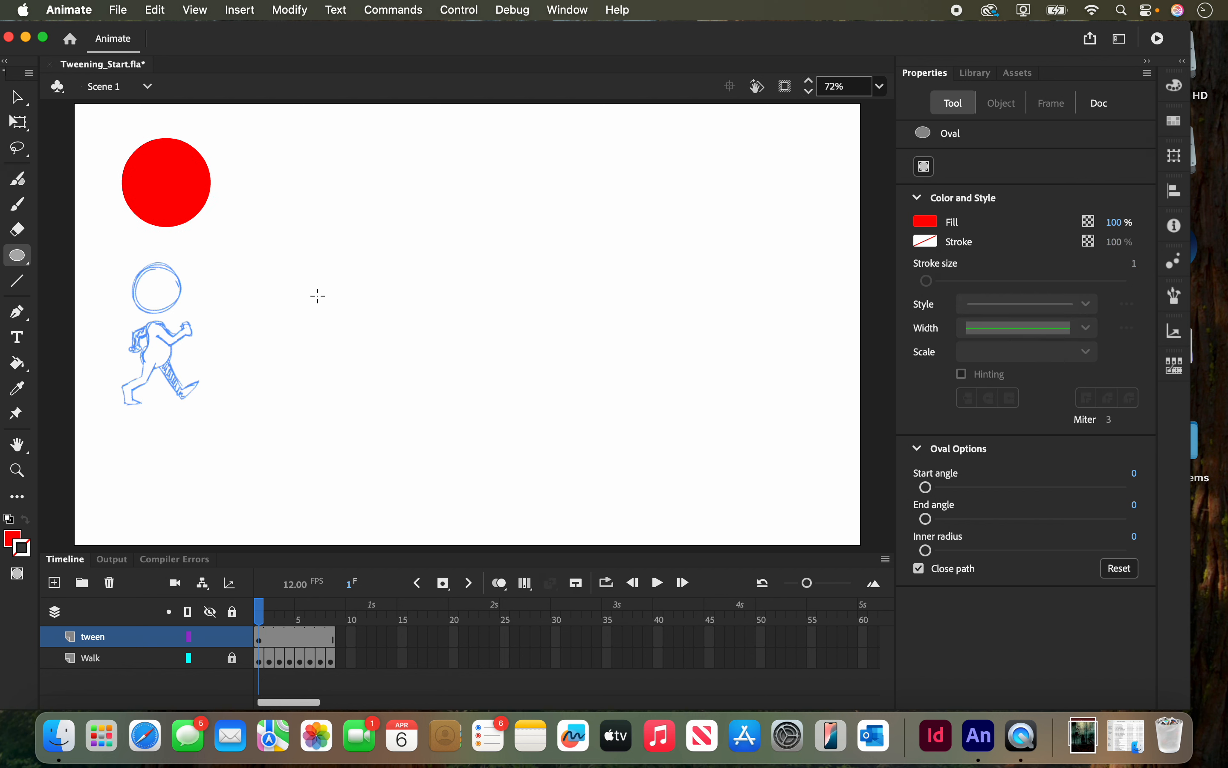
- Select the red circle through its keyframe on the tween layer and clear the selection again
left_click(16, 96)
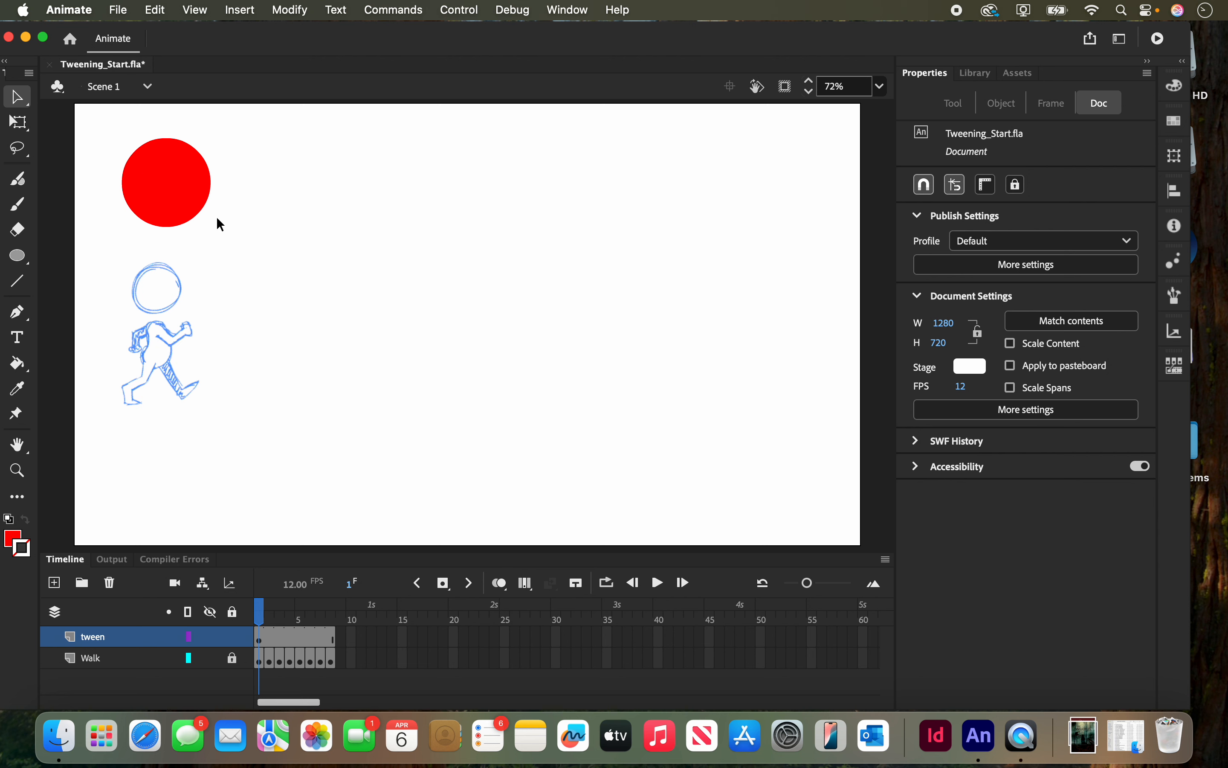
left_click(261, 644)
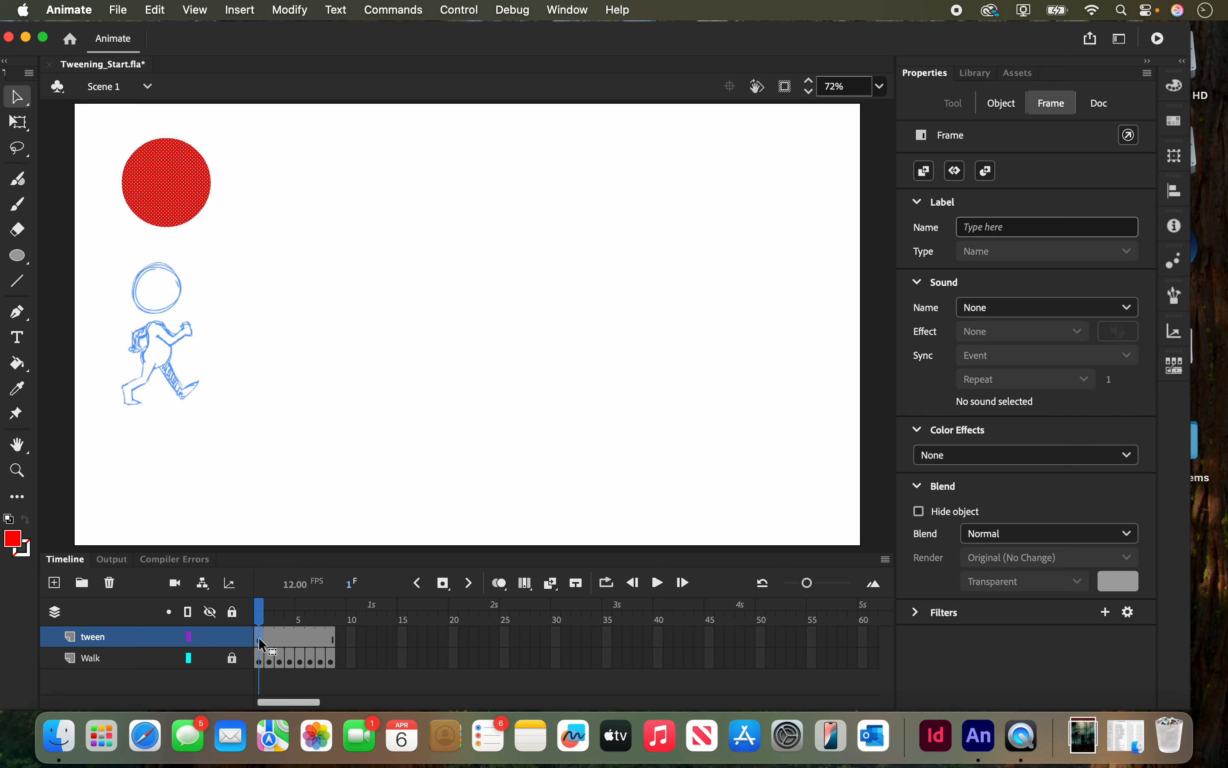
left_click(154, 8)
left_click(170, 9)
left_click(277, 203)
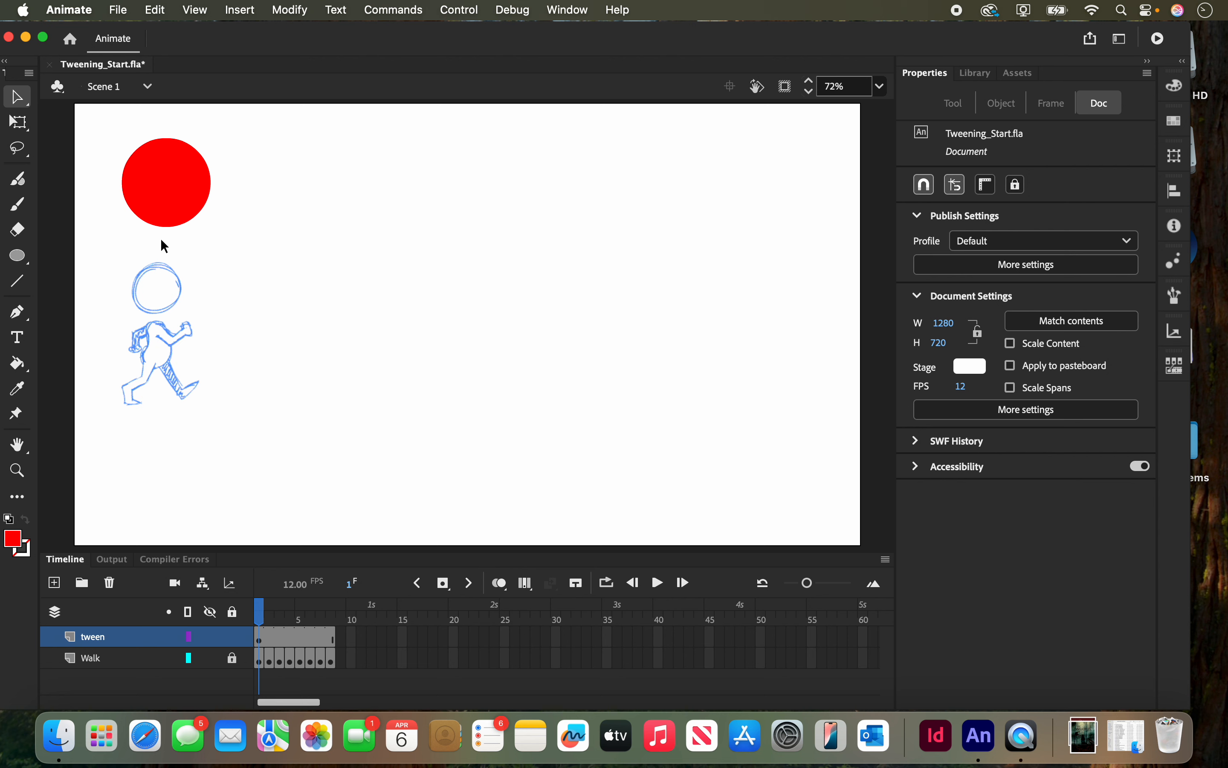
left_click(260, 641)
left_click(219, 237)
left_click(262, 641)
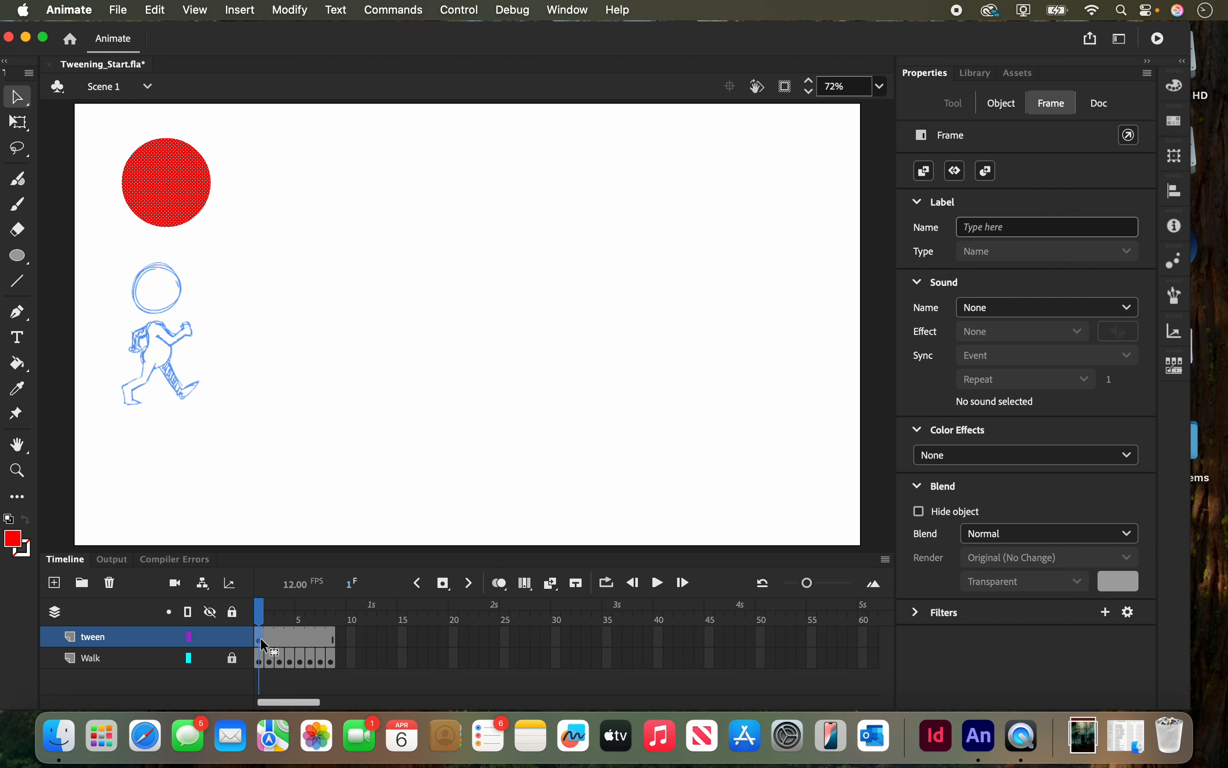
left_click(356, 297)
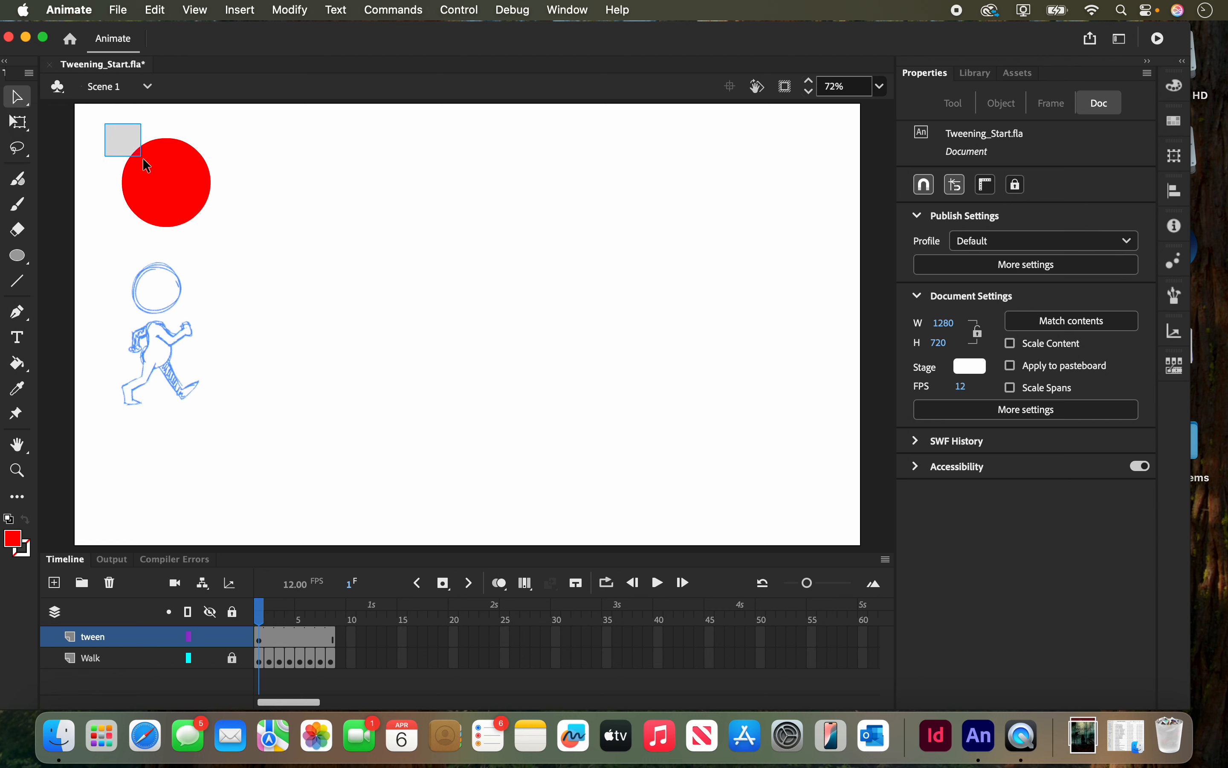
- Select the entire red circle on the stage with a marquee selection
left_click_drag(142, 158, 182, 230)
left_click(102, 123)
left_click_drag(96, 117, 162, 238)
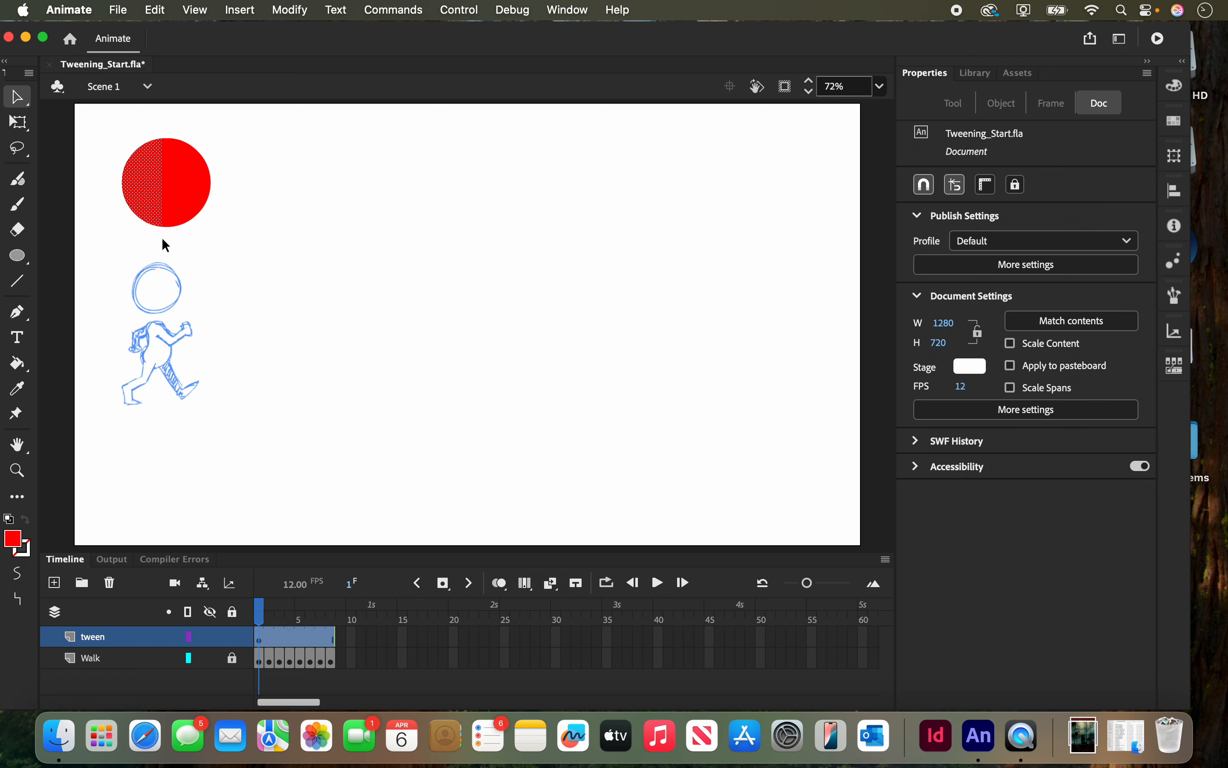
left_click(109, 141)
left_click_drag(103, 119, 254, 244)
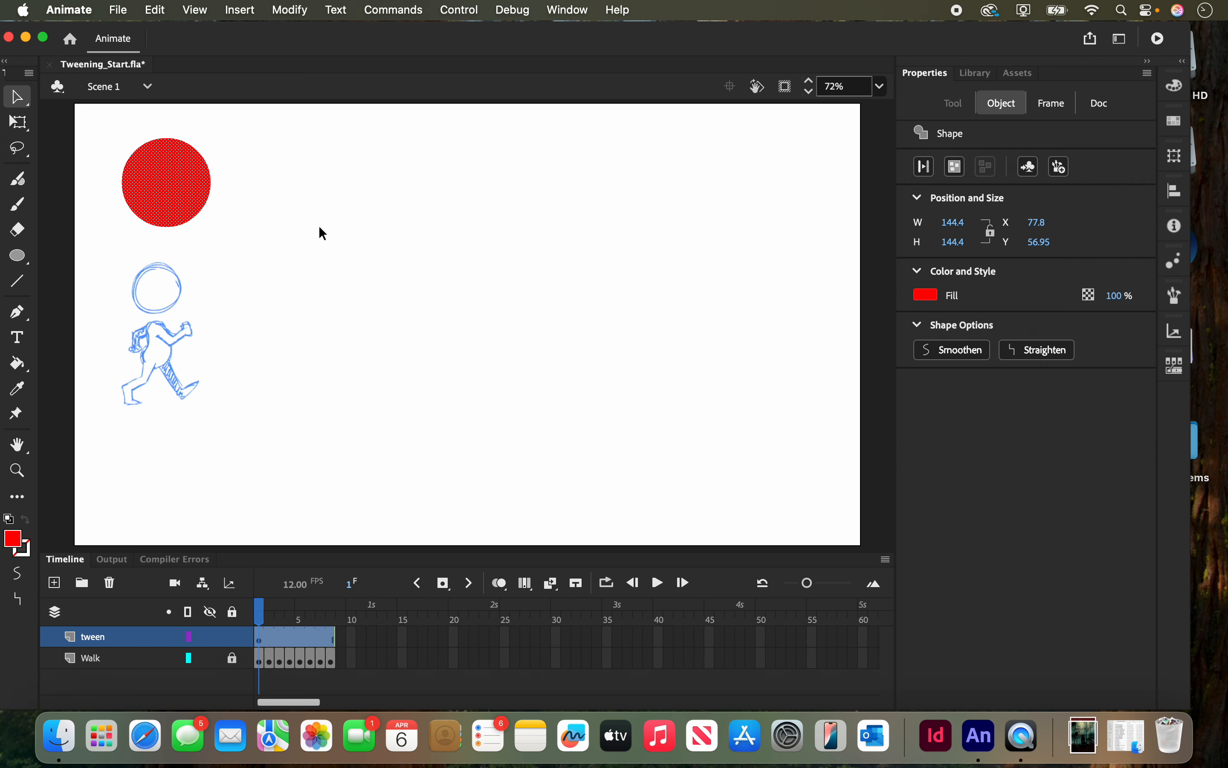
left_click(320, 228)
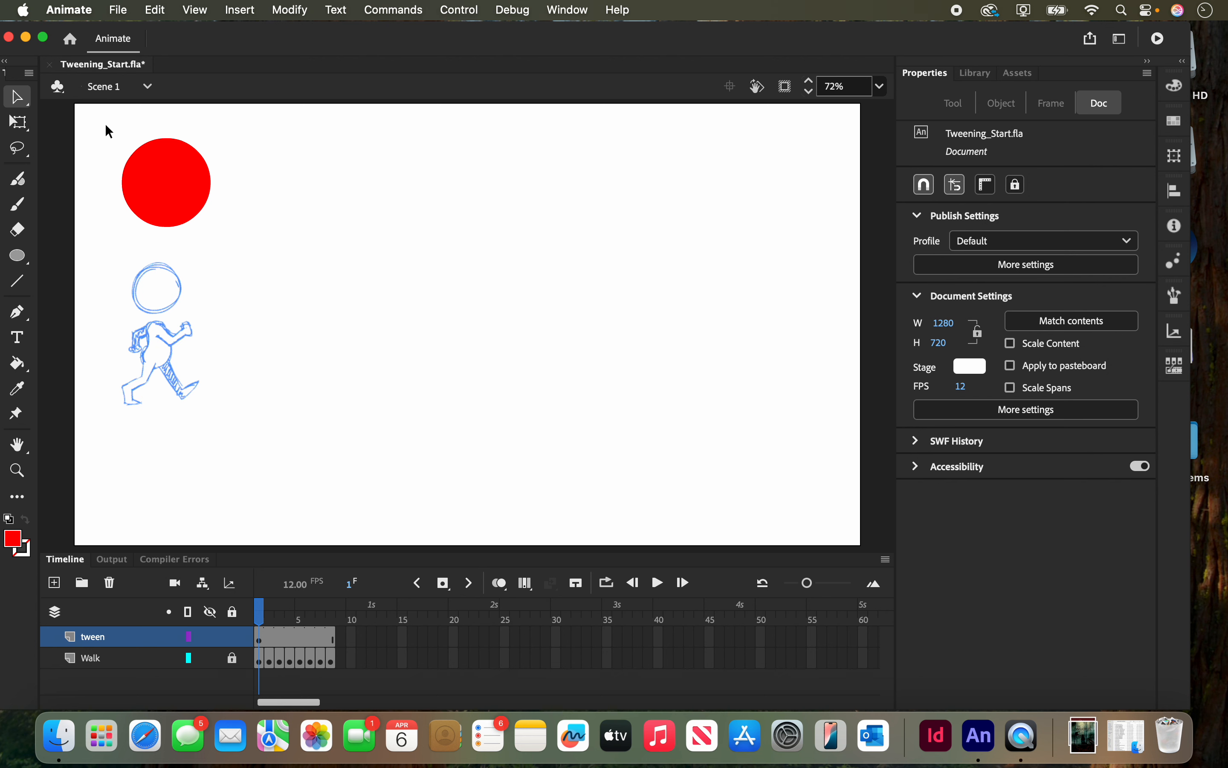
left_click_drag(148, 162, 234, 238)
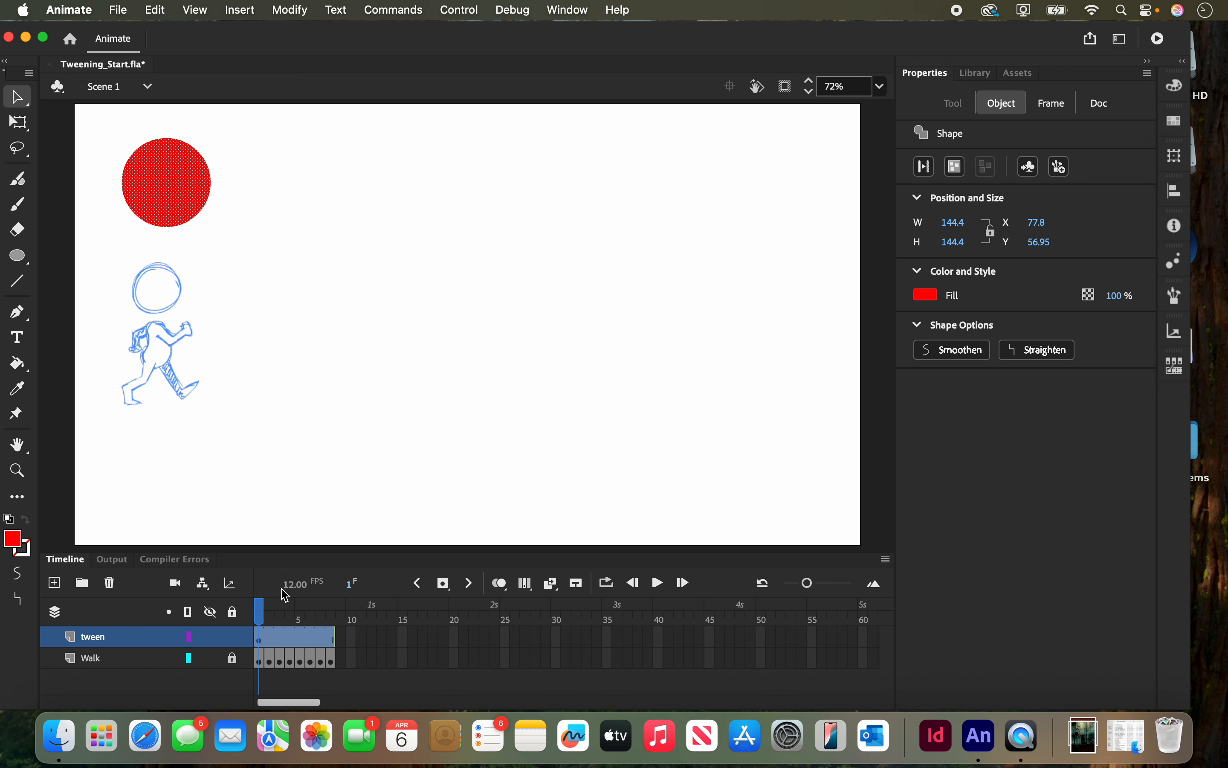
- Convert the red circle in frame 1 of the tween layer to a Graphic symbol named Ball
left_click(267, 641)
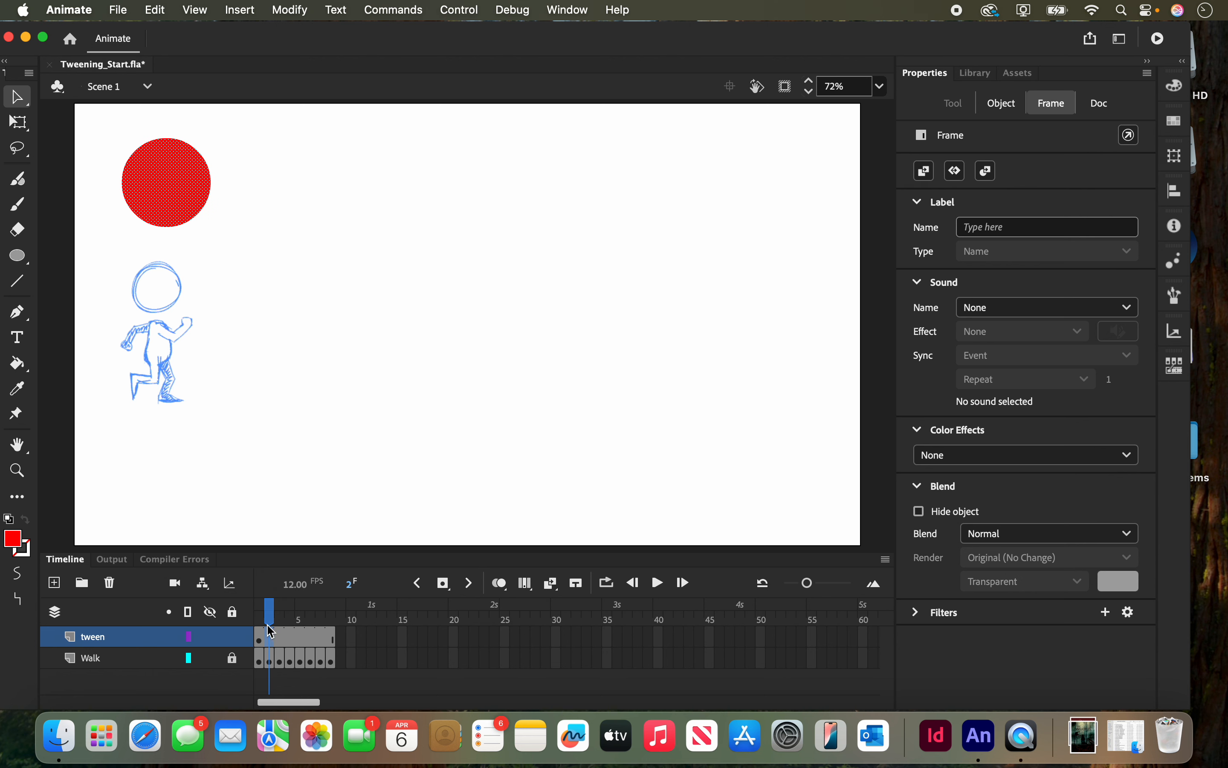
left_click(257, 638)
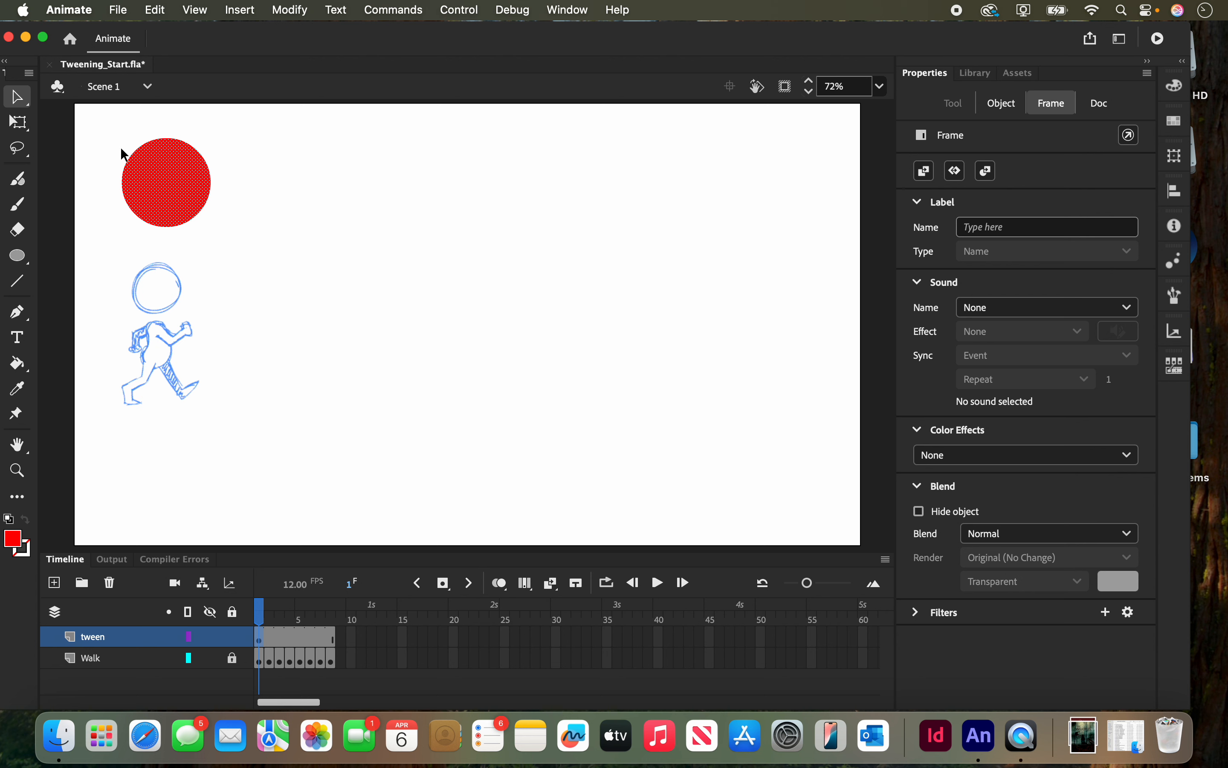
left_click_drag(96, 127, 252, 243)
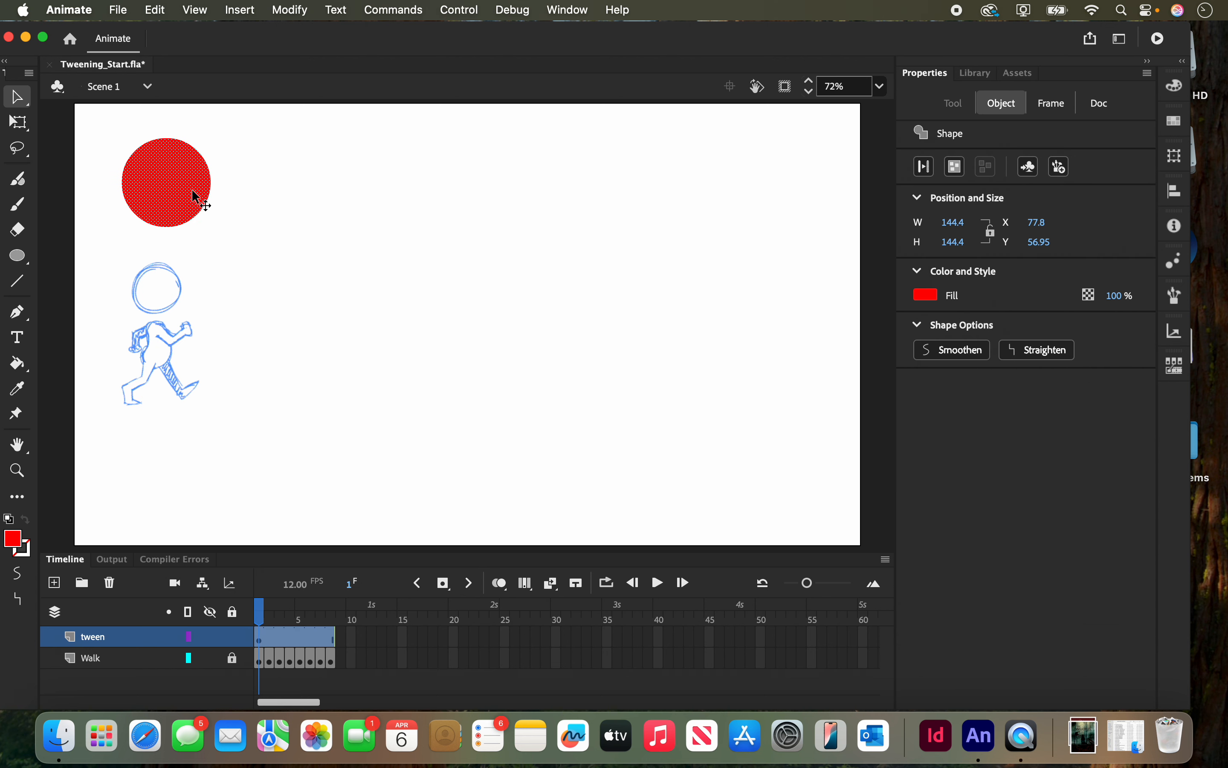
left_click(295, 10)
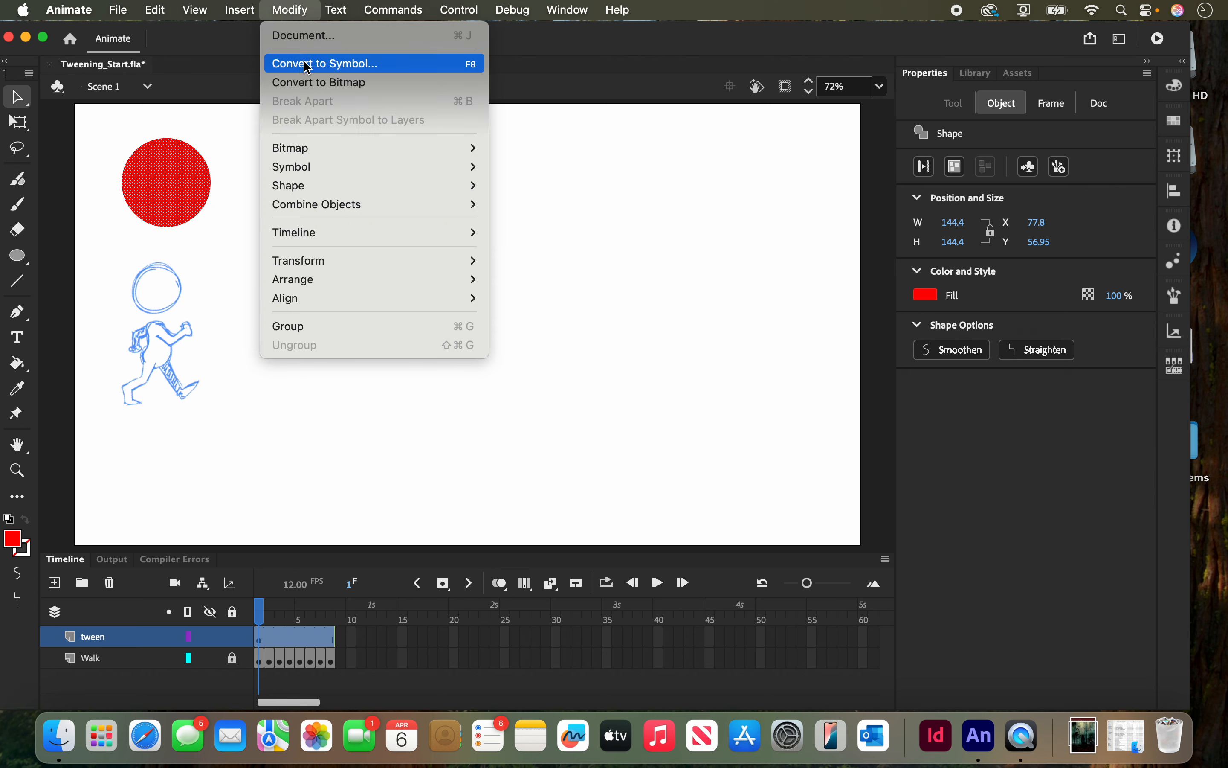
left_click(325, 64)
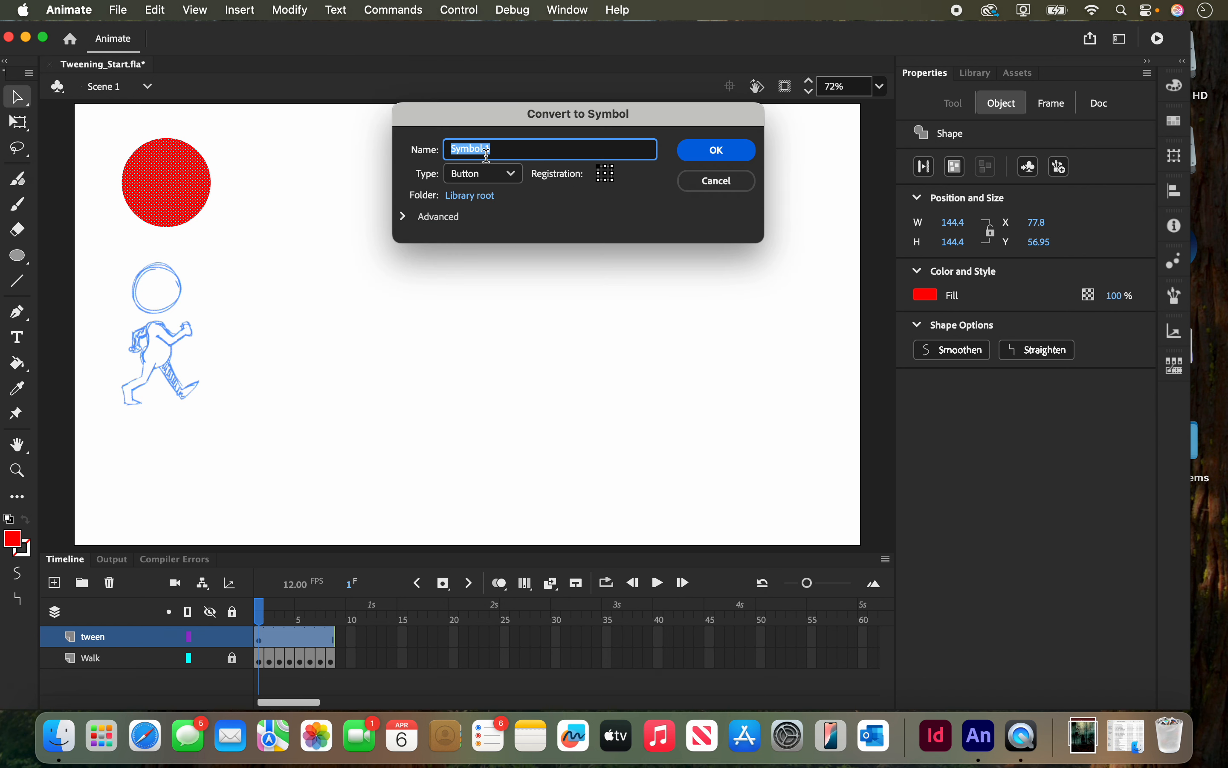
type("Ball")
left_click(506, 181)
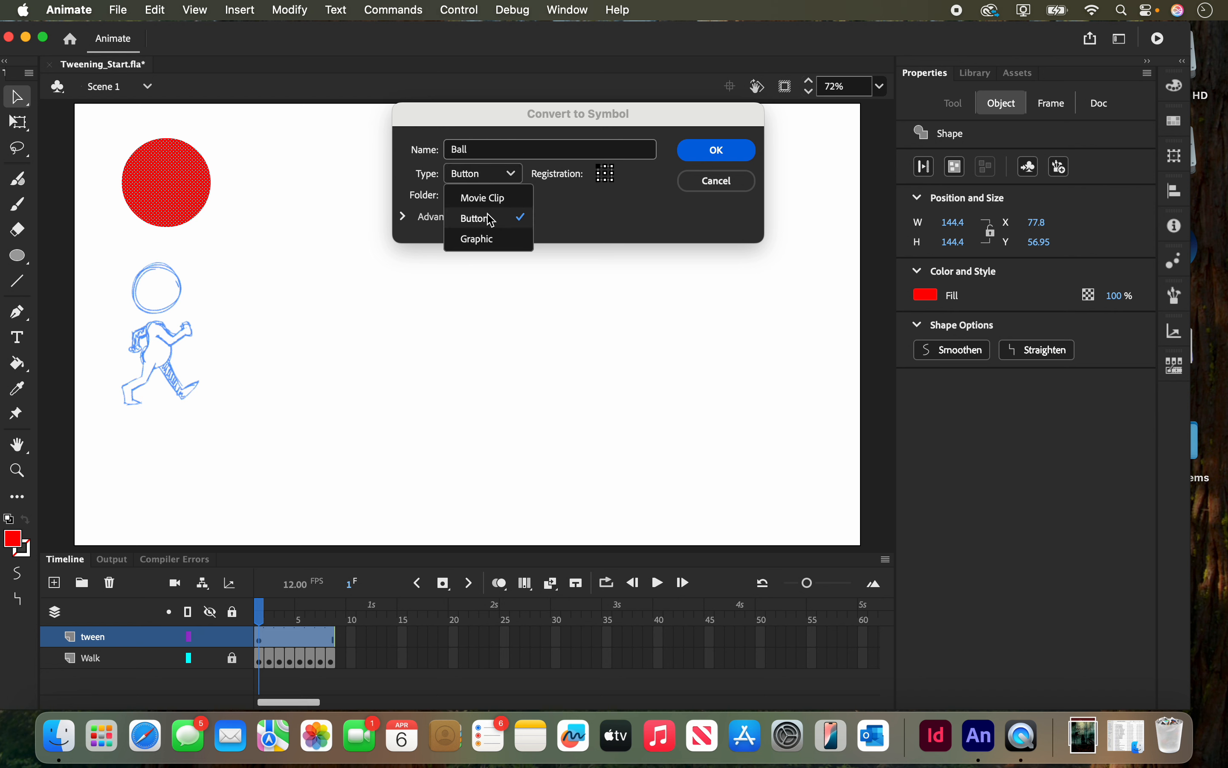
left_click(481, 242)
left_click(485, 175)
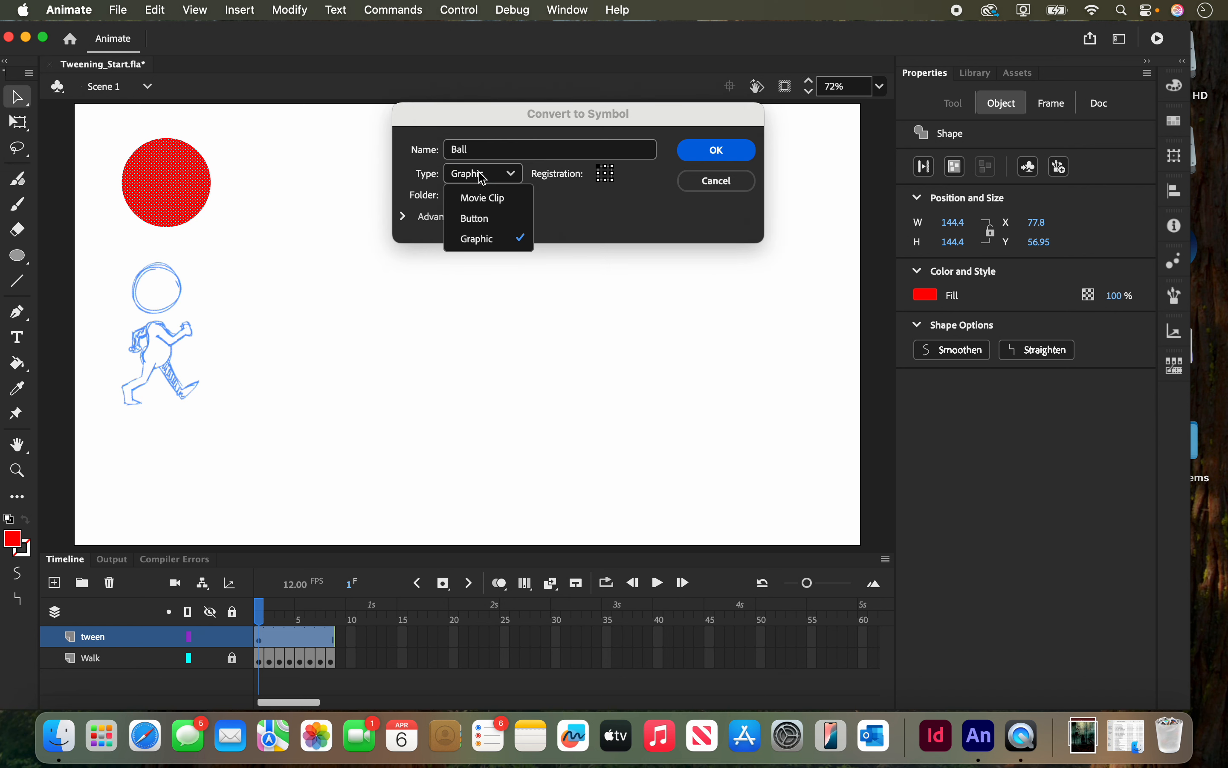
left_click(486, 239)
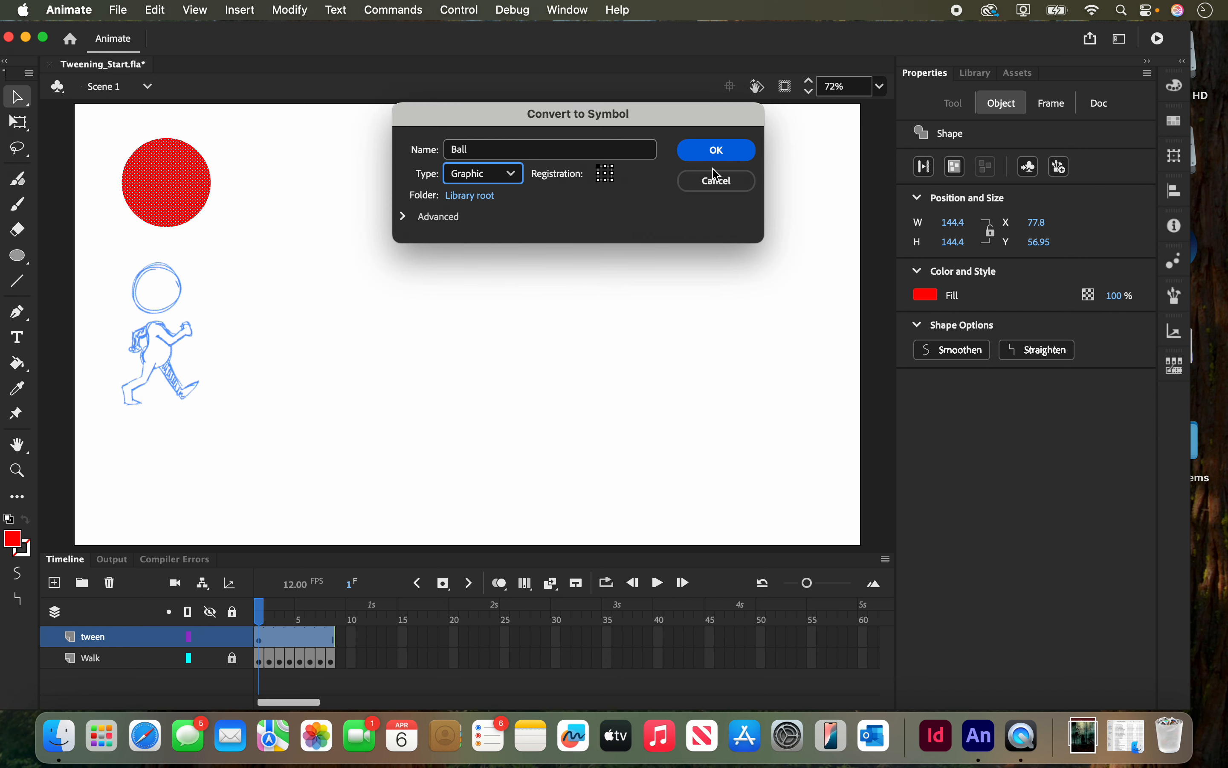
left_click(717, 152)
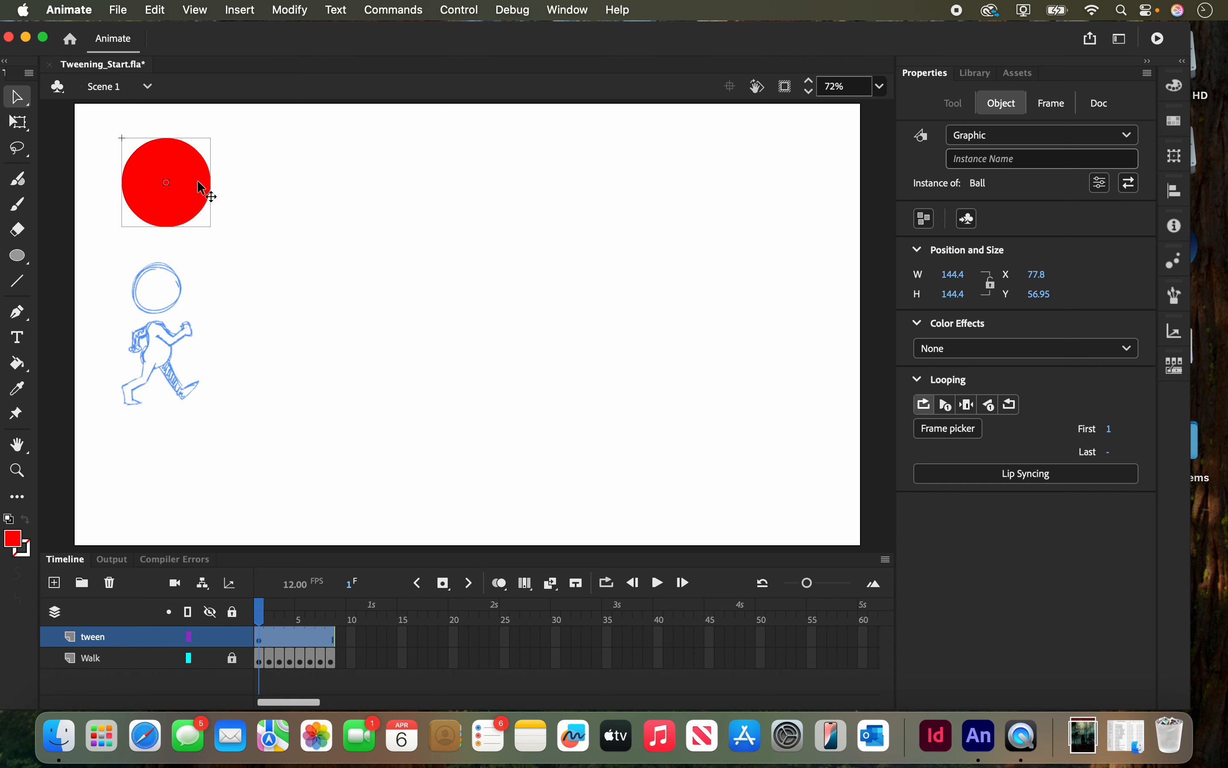
- Deselect and reselect the Ball symbol on the stage to check how it selects as one object
left_click(282, 197)
left_click(170, 186)
left_click_drag(104, 131, 212, 228)
left_click(103, 143)
left_click(206, 181)
- Open the Ball symbol for in-place editing to inspect its shape, and return to Scene 1
double_click(163, 168)
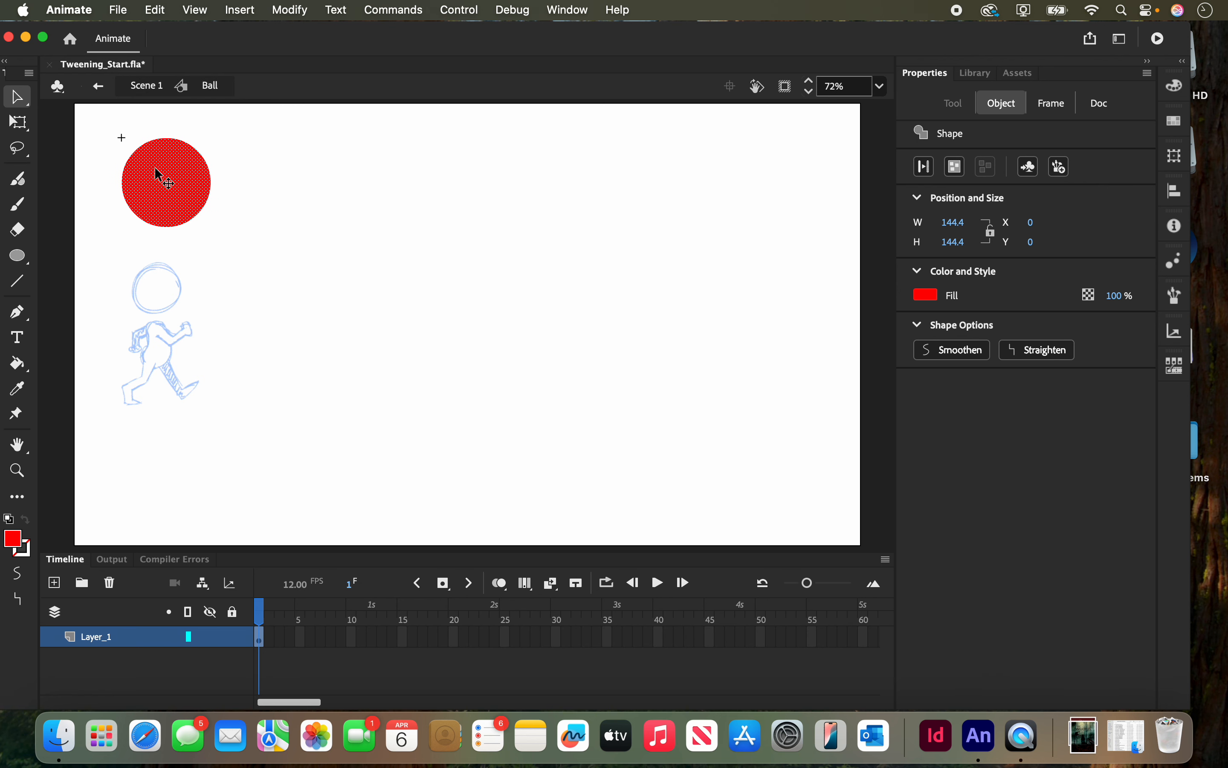
left_click(250, 161)
left_click(175, 178)
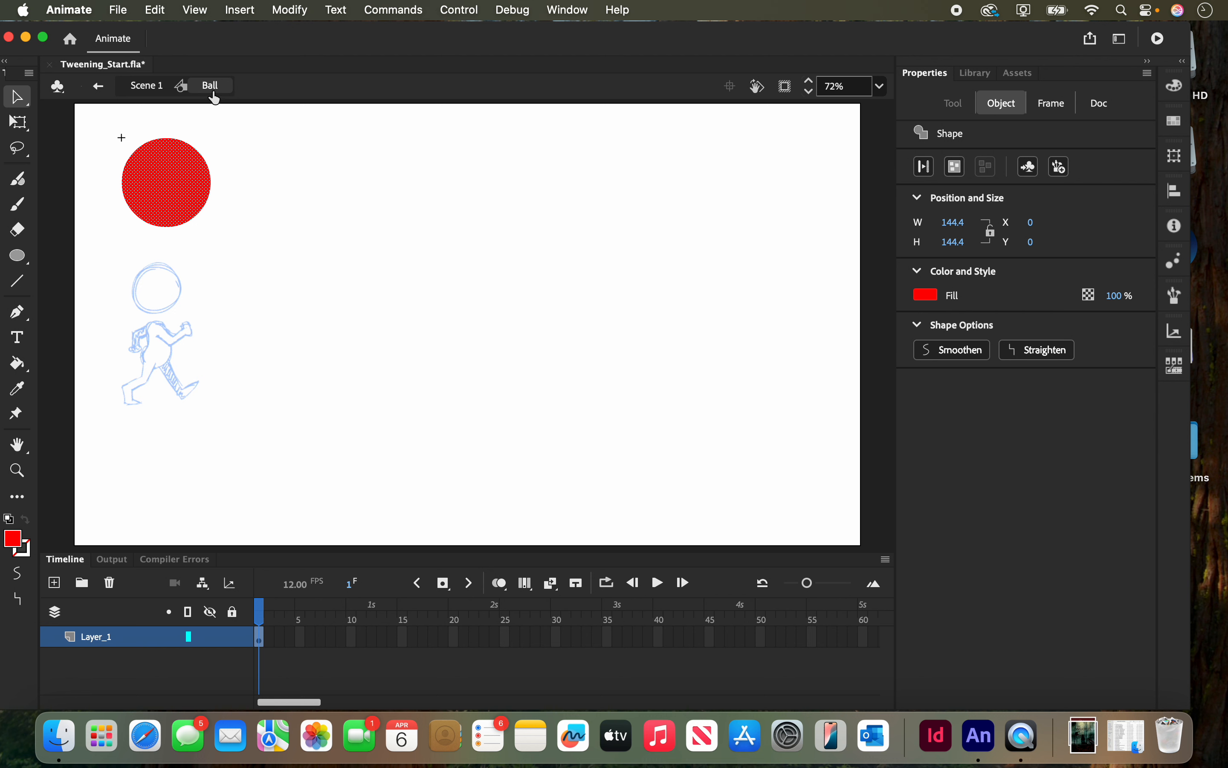
left_click(147, 86)
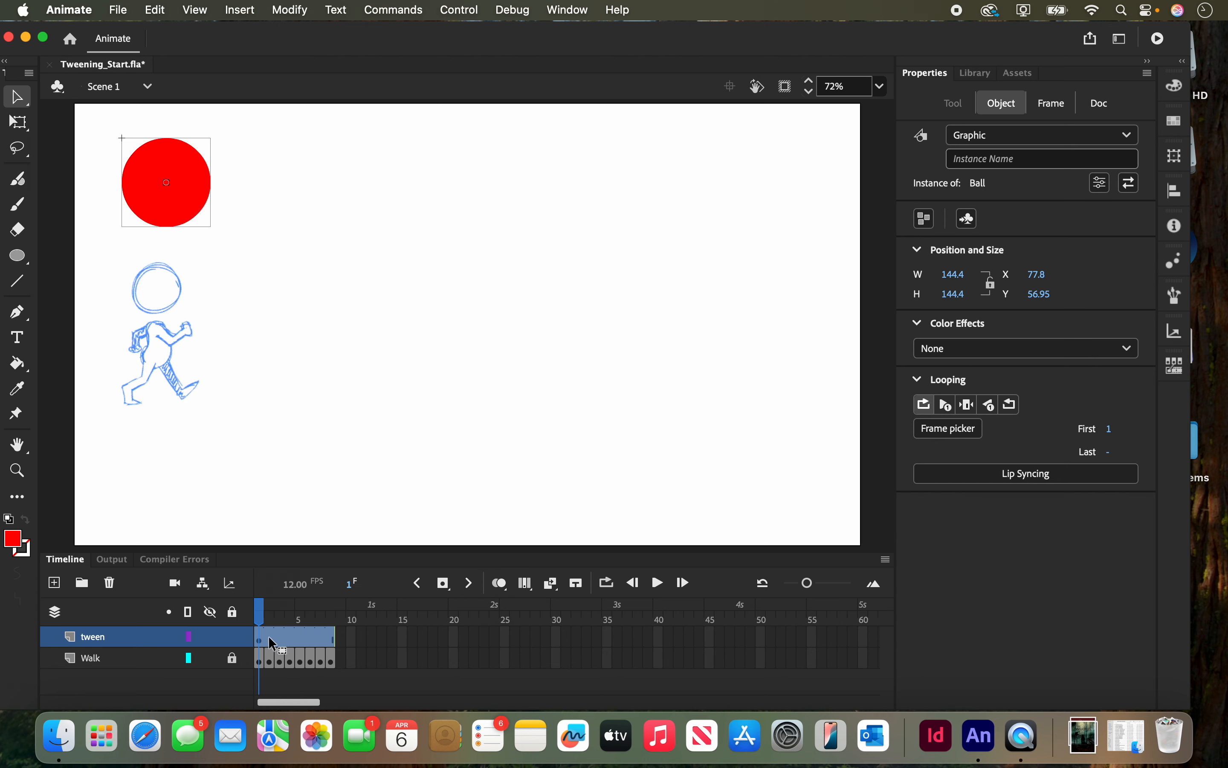
double_click(179, 160)
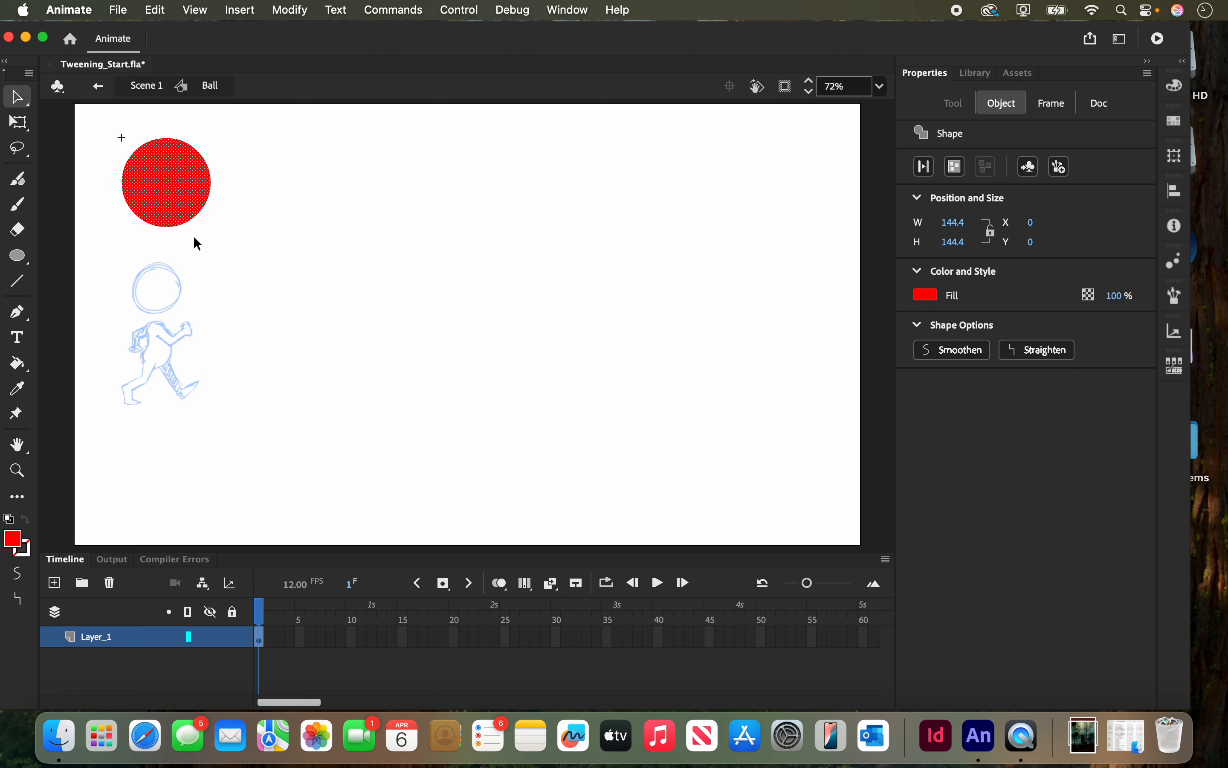
left_click(104, 91)
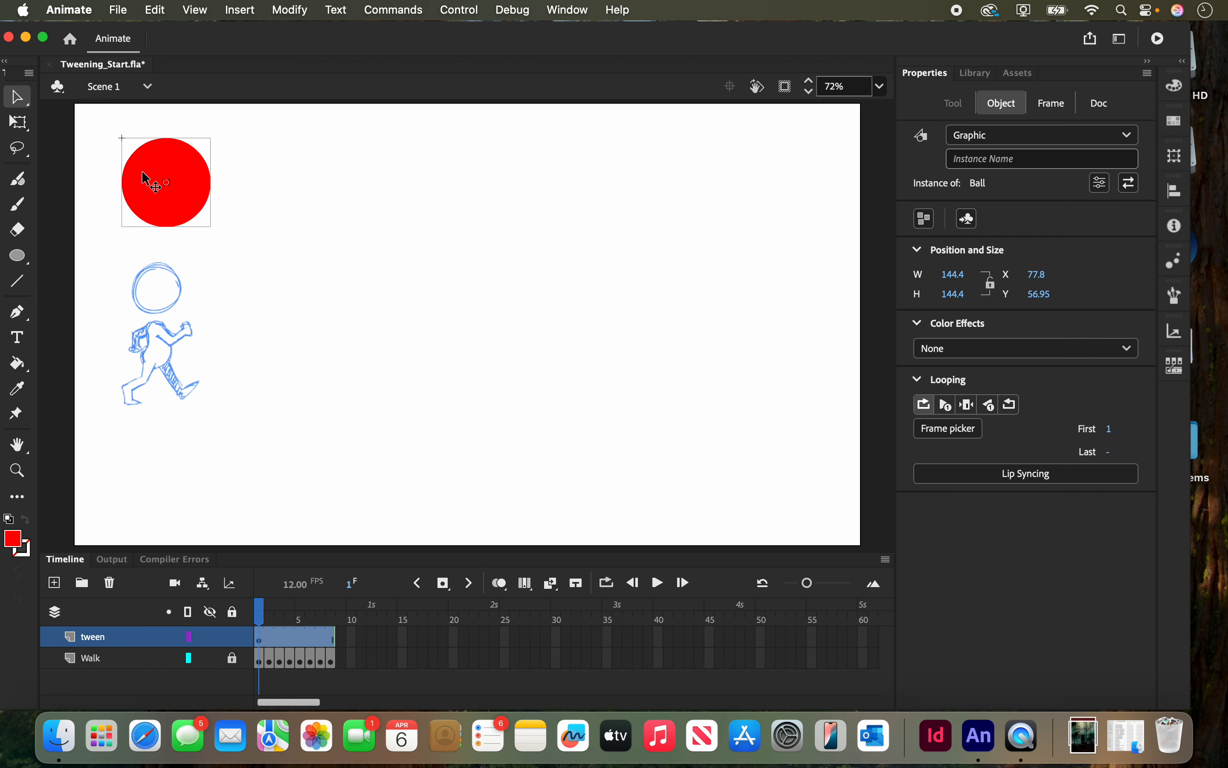
- Insert a keyframe at frame 8 of the tween layer and check it against the frame 1 keyframe
left_click(331, 640)
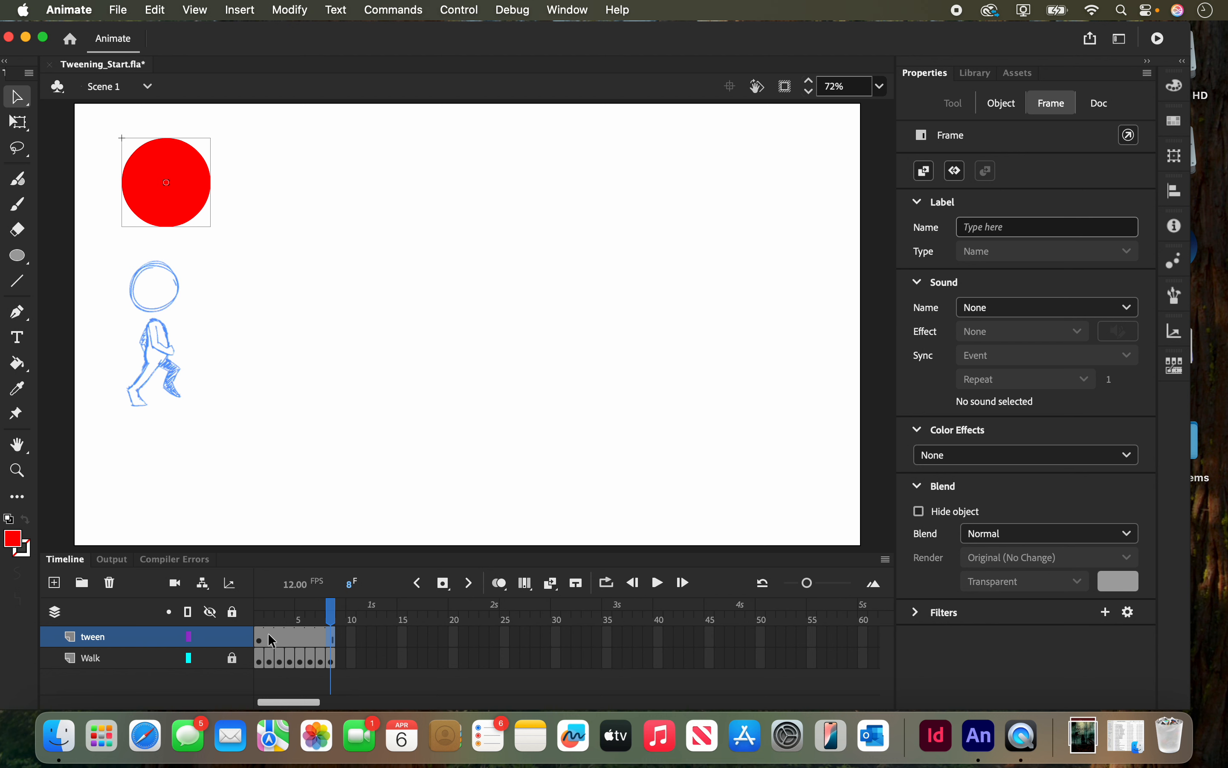
right_click(336, 642)
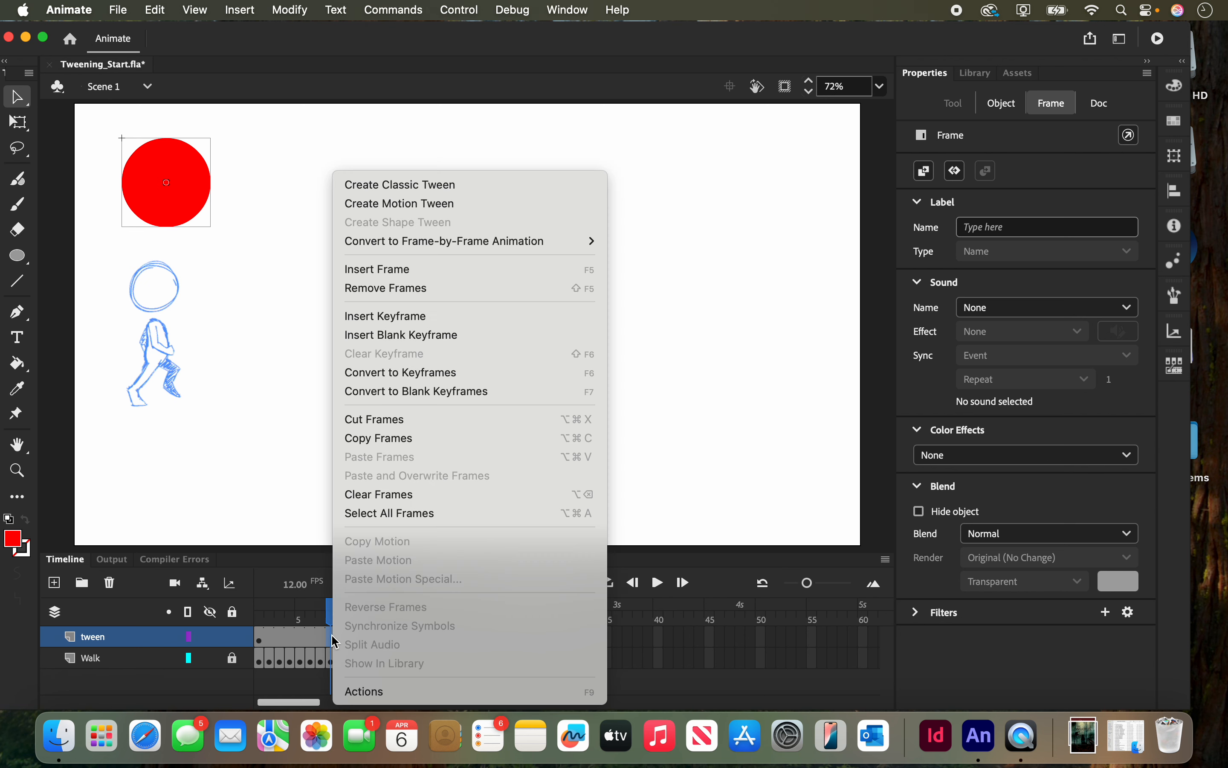
left_click(425, 318)
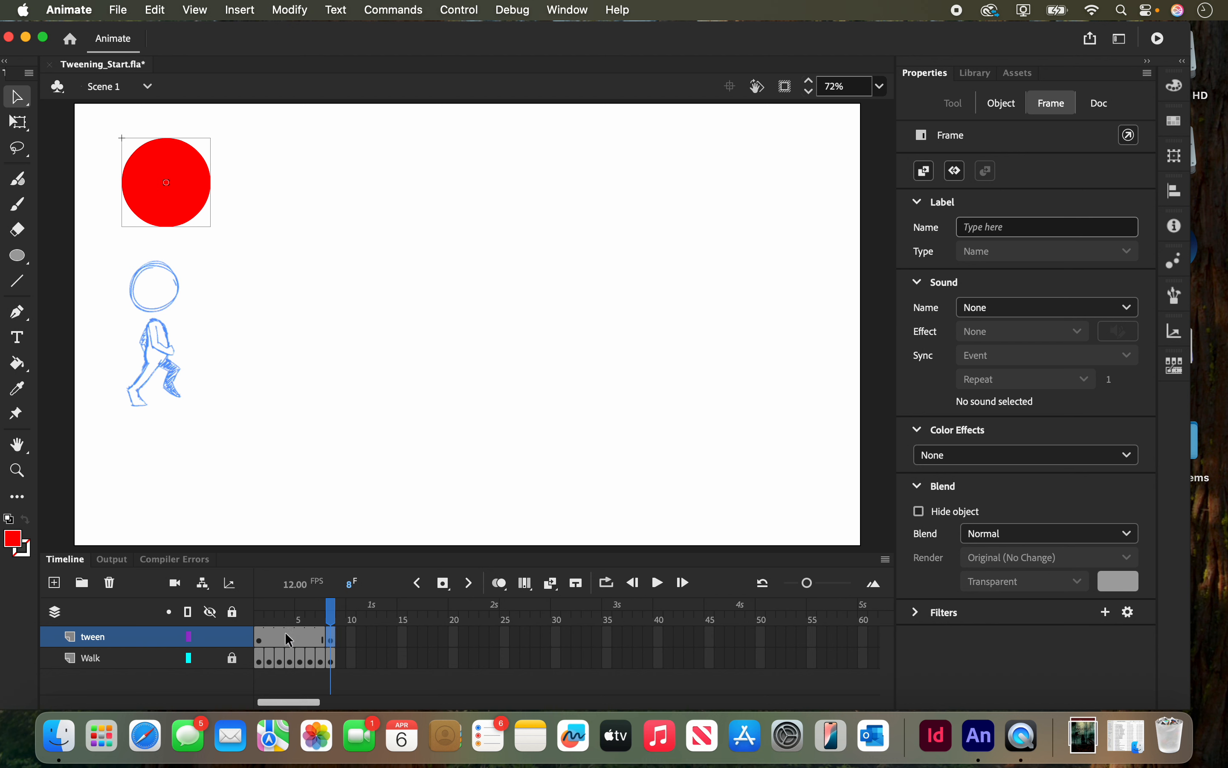
left_click(265, 644)
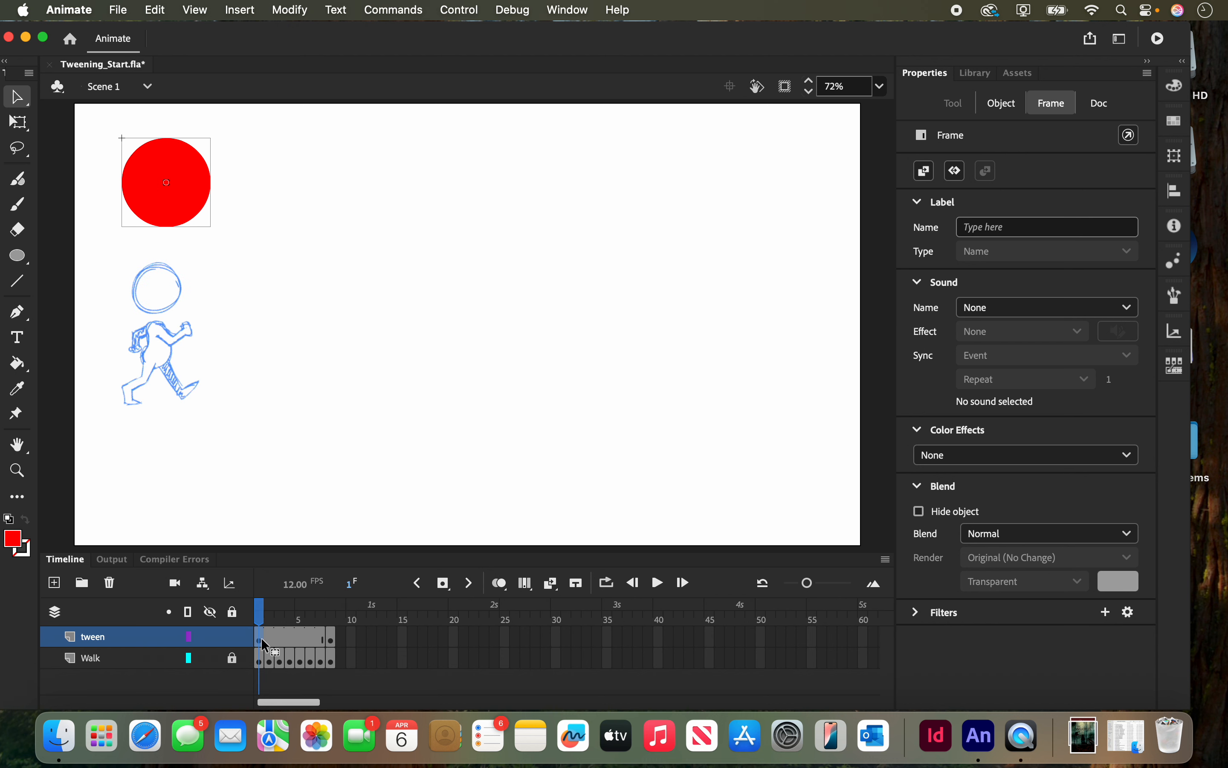
left_click(332, 641)
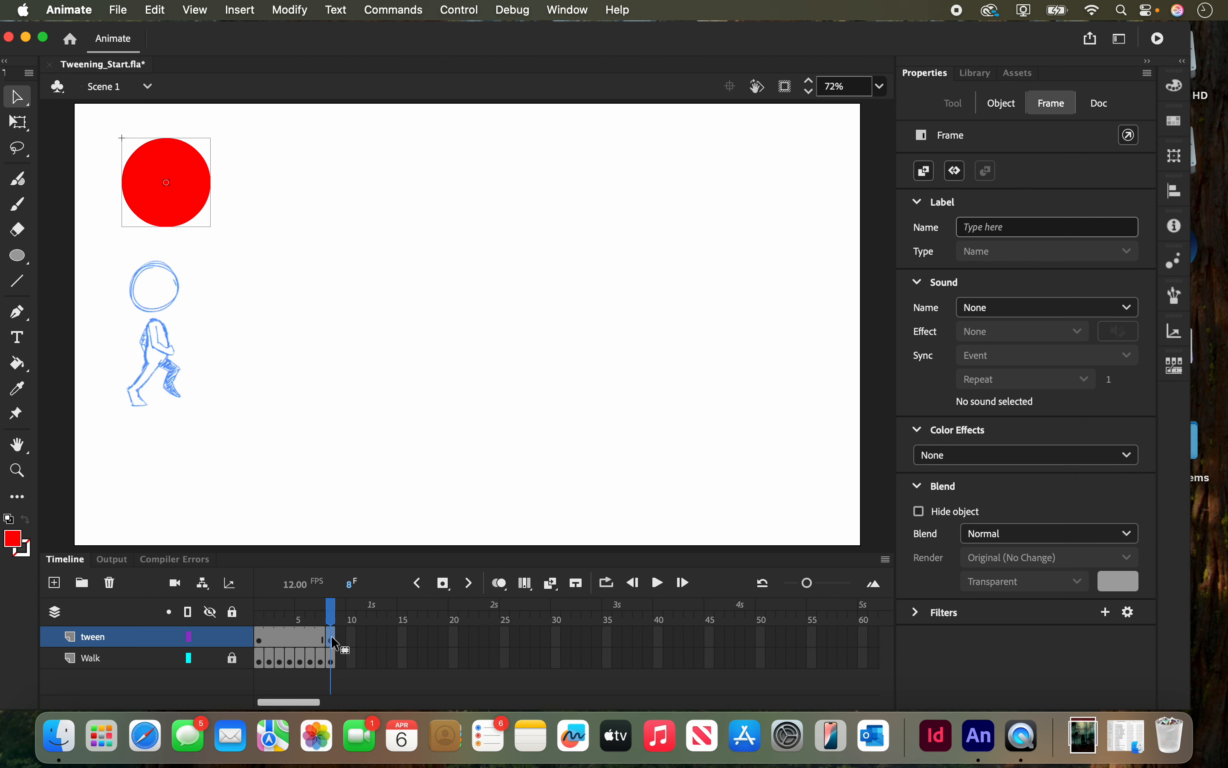
- Move the ball horizontally across the stage in frame 8, to X about 1094, and undo the move
left_click(331, 639)
left_click_drag(195, 199, 824, 212)
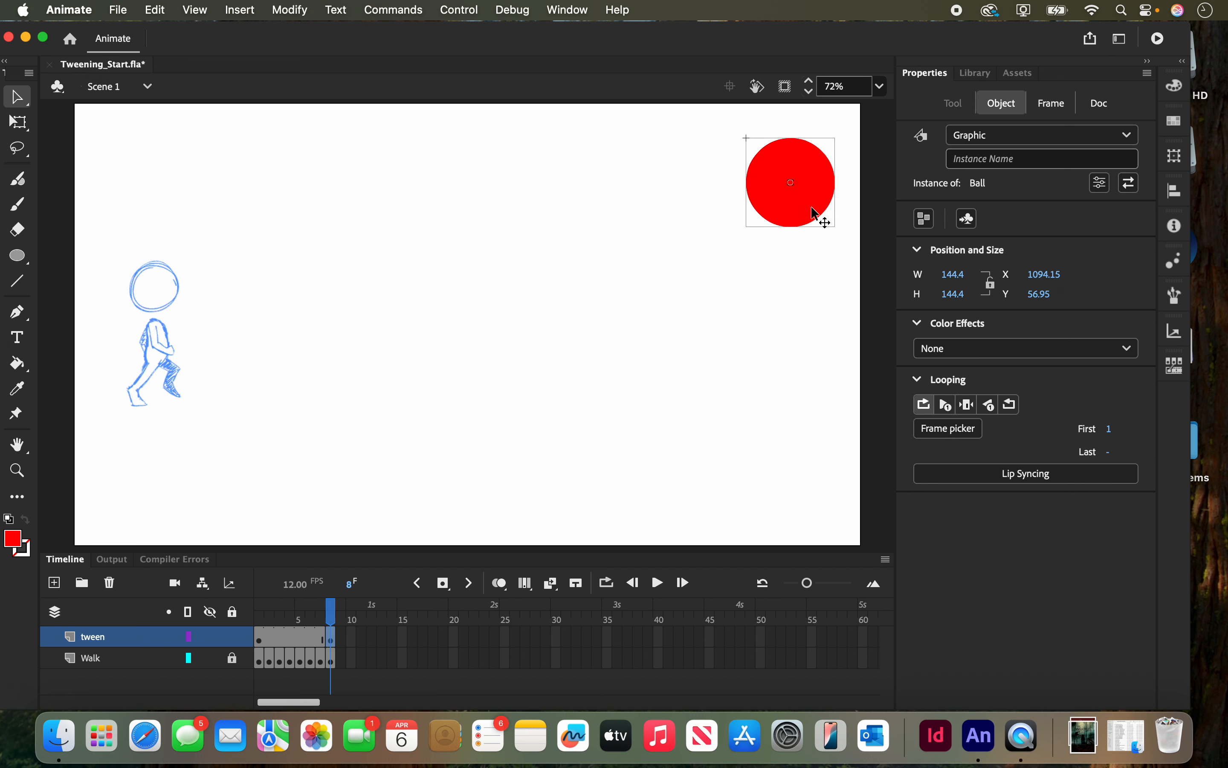
key("super+z")
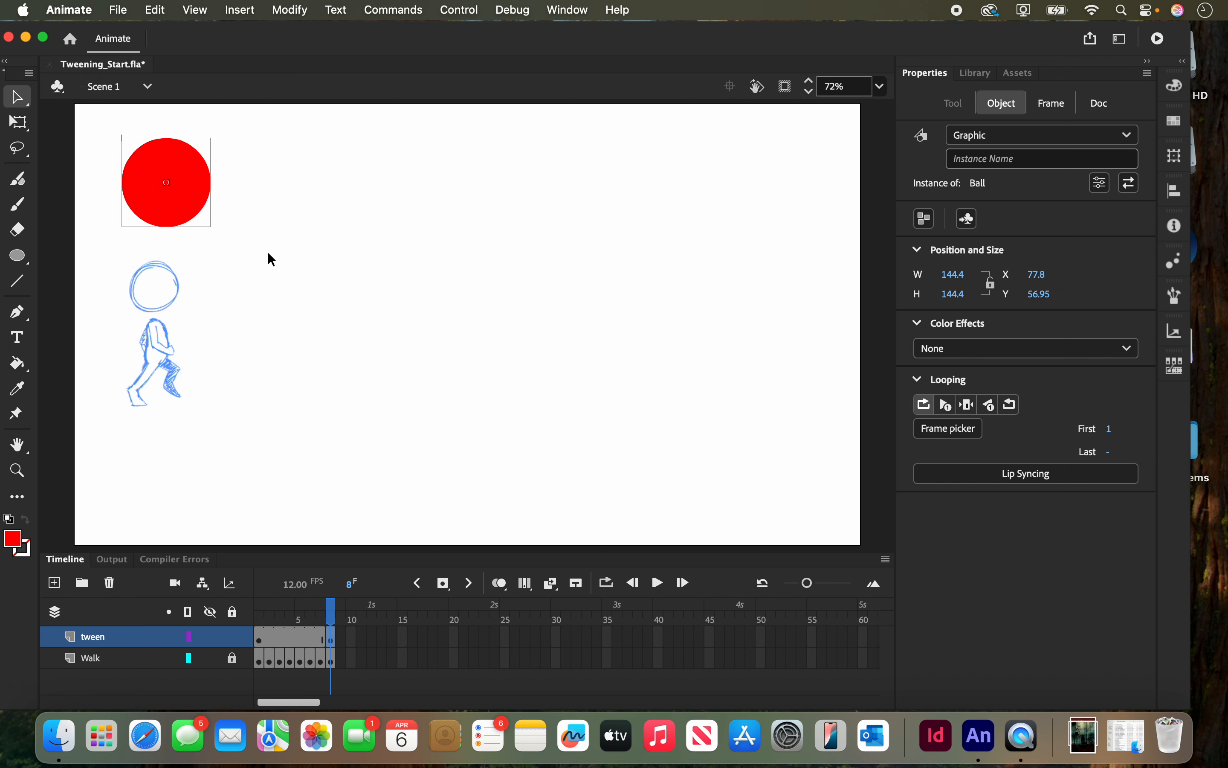
- In frame 8, move the ball across to the stage's right side, at about X 1076, Y 264
left_click(333, 640)
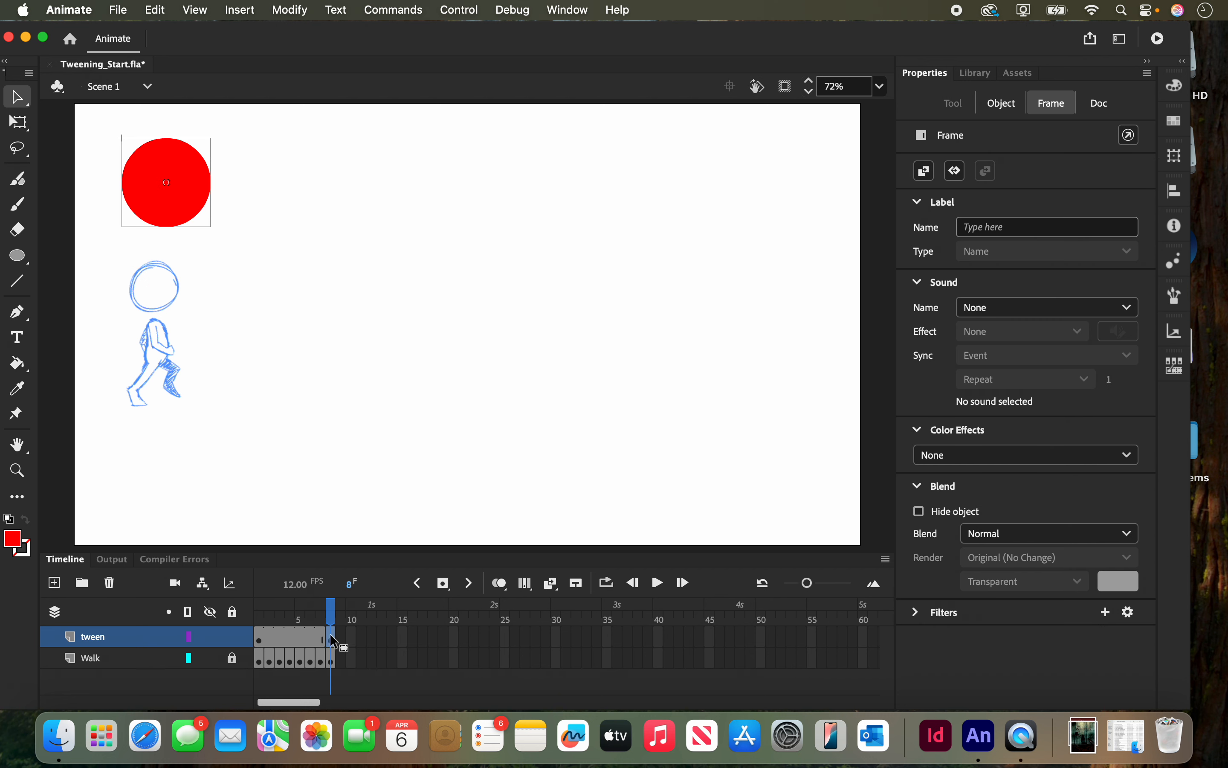
left_click(261, 639)
left_click_drag(263, 640, 333, 643)
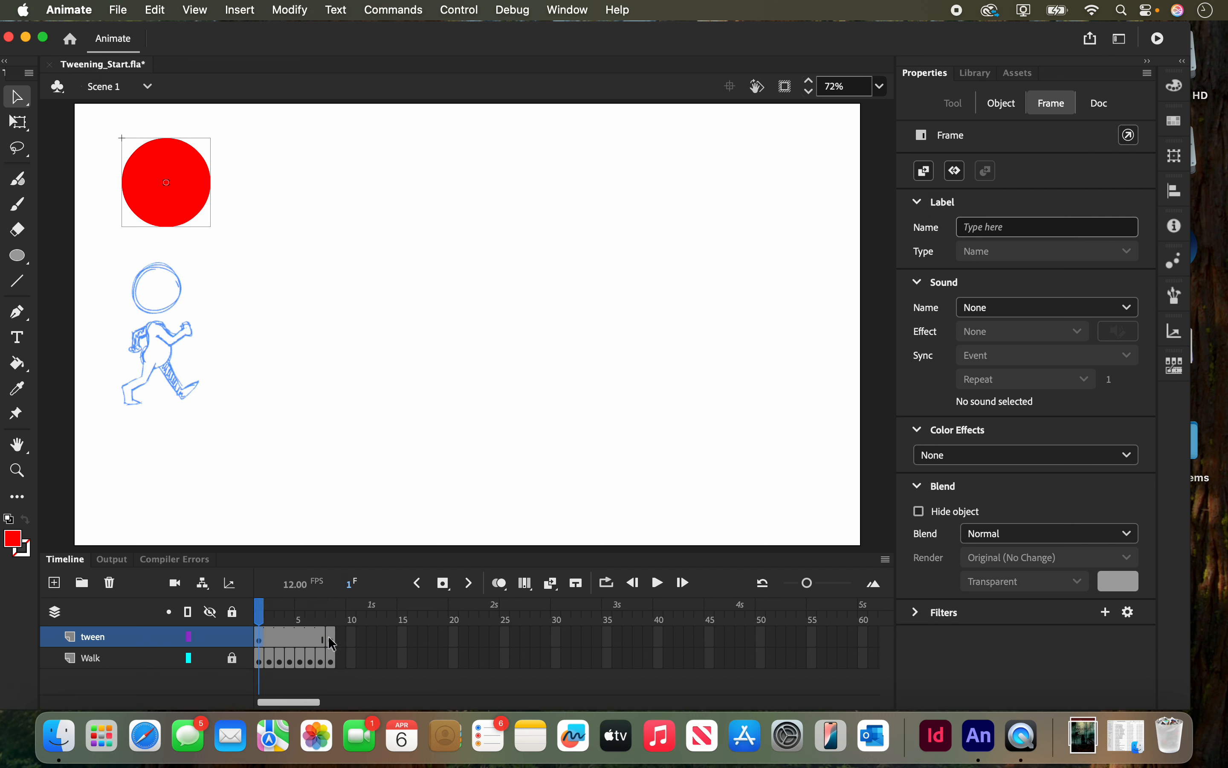
left_click(335, 644)
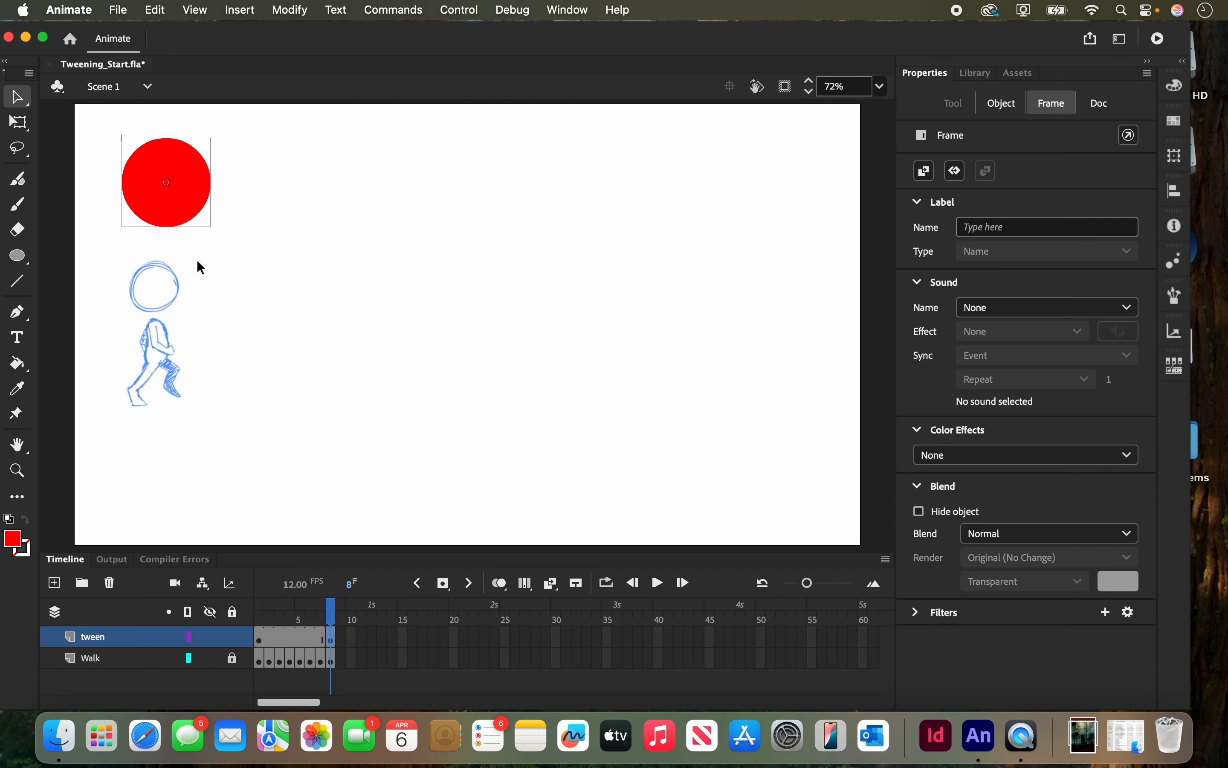
left_click_drag(178, 180, 792, 307)
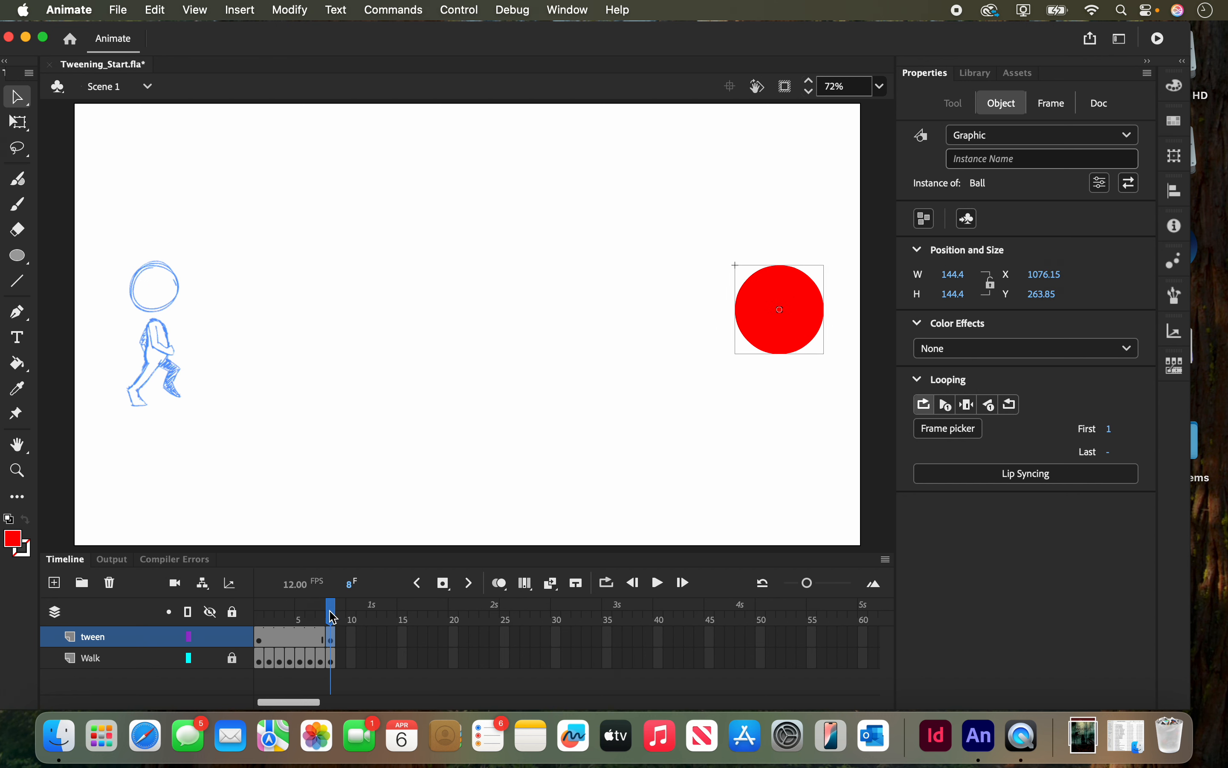
- Create a classic tween between the frame 1 and frame 8 keyframes of the tween layer
left_click_drag(333, 617, 299, 619)
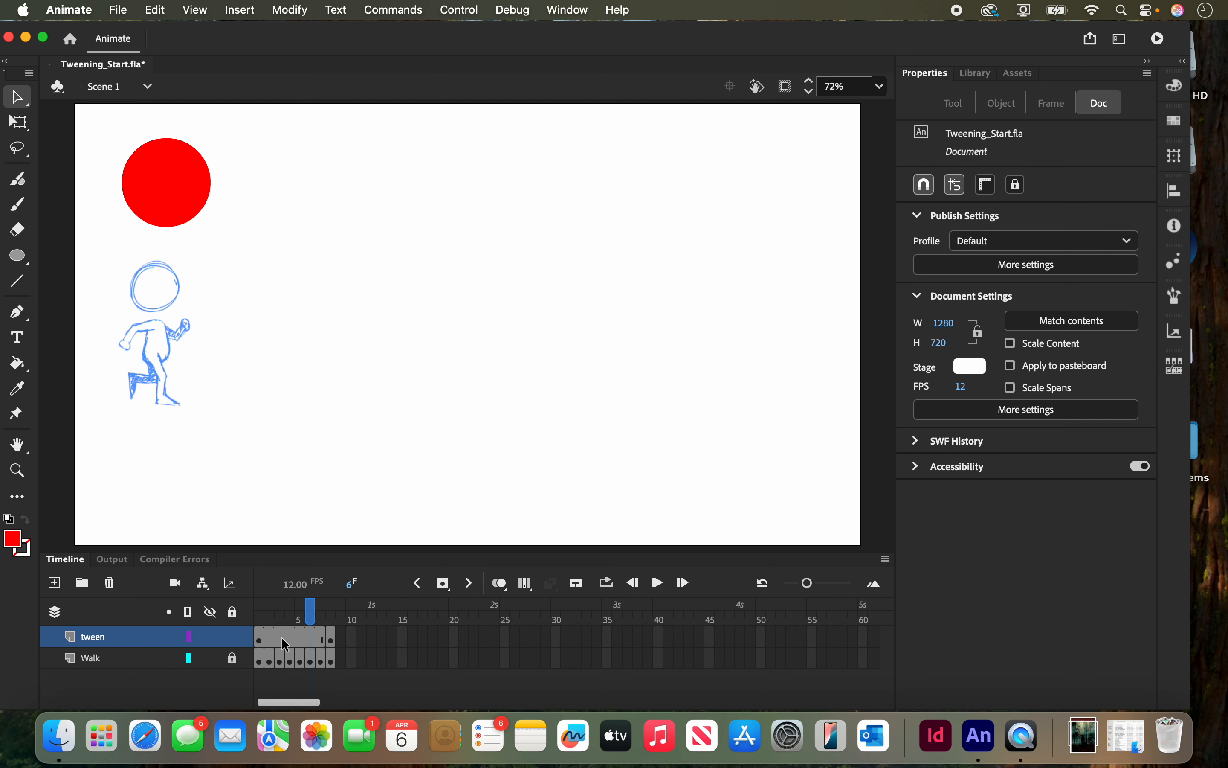
right_click(298, 643)
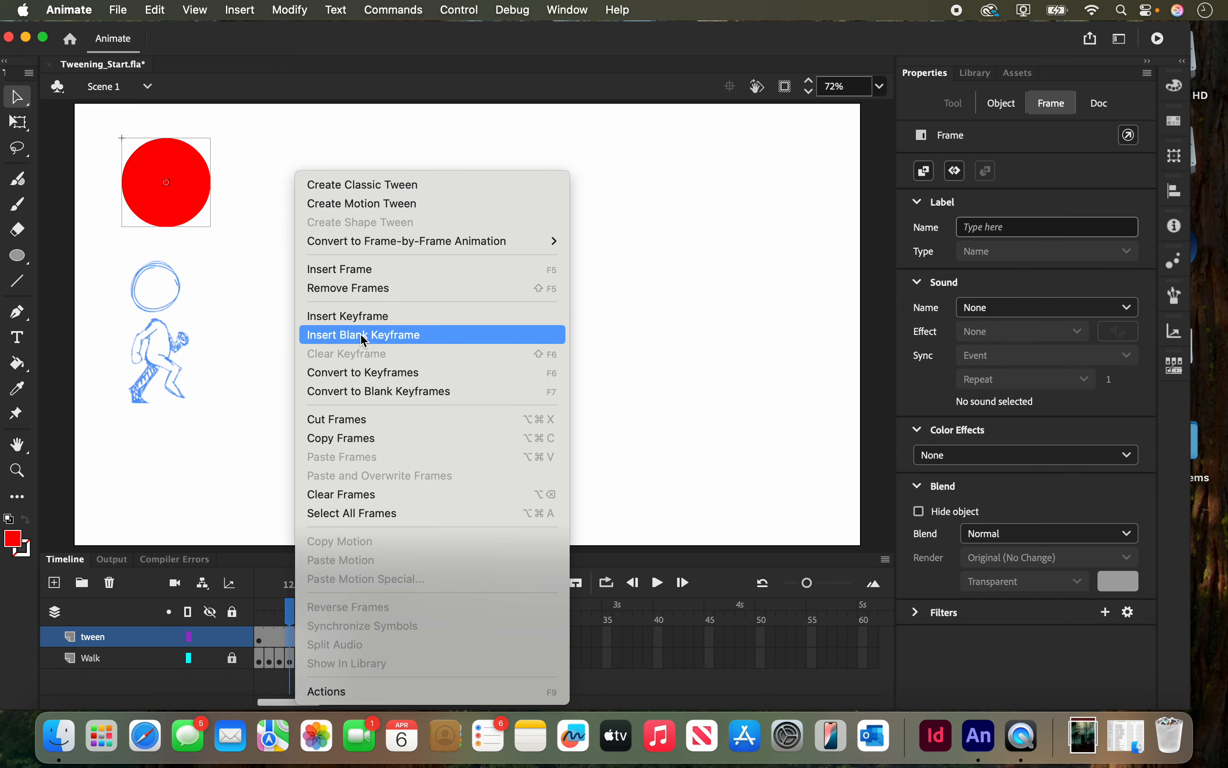
left_click(357, 187)
- Play the ball's tween from frame 1 and examine its start and end keyframes
left_click_drag(293, 622, 261, 658)
left_click(262, 637)
key("Return")
left_click(264, 643)
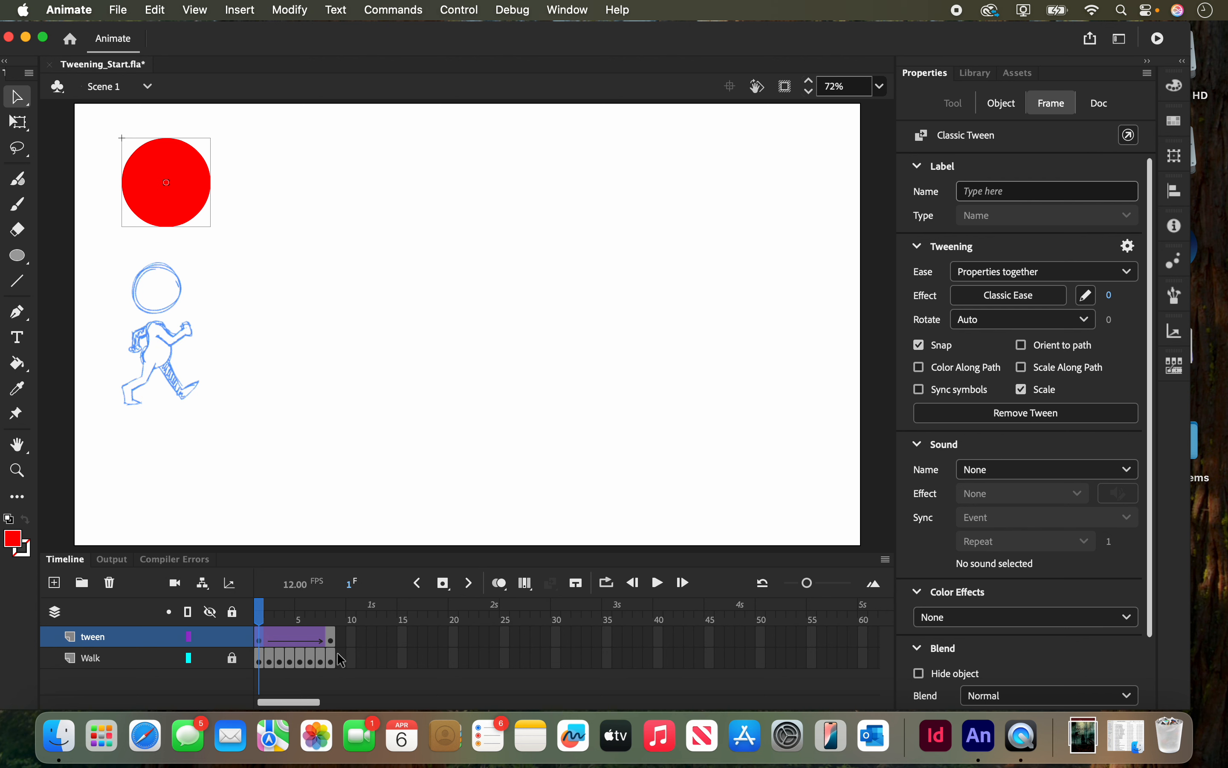
left_click(331, 640)
left_click(259, 642)
- In frame 8, move the ball straight down to the stage's lower right corner, at Y about 548
left_click(329, 640)
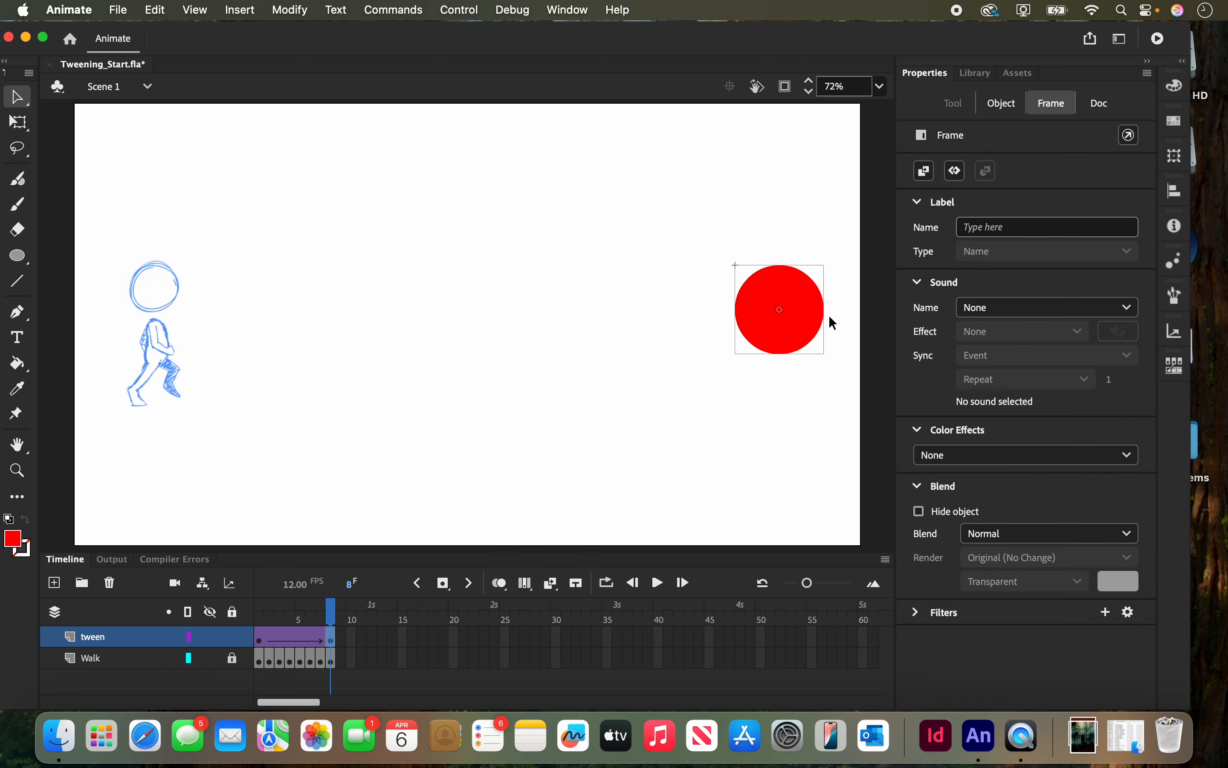
left_click_drag(812, 324, 816, 495)
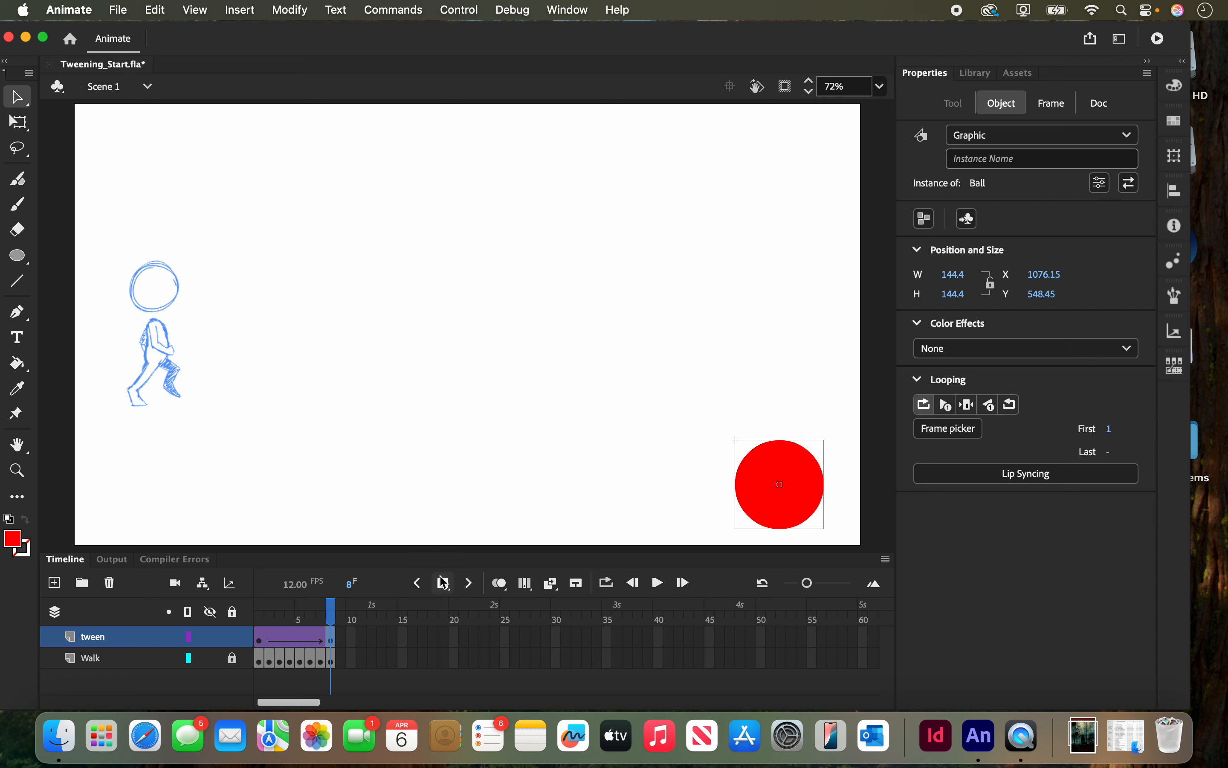
mouse_move(334, 615)
left_mouse_down()
mouse_move(258, 614)
mouse_move(331, 614)
left_mouse_up()
- In frame 8, move the ball up to the stage's upper right corner, at Y about 49, and preview the tween
left_click(331, 640)
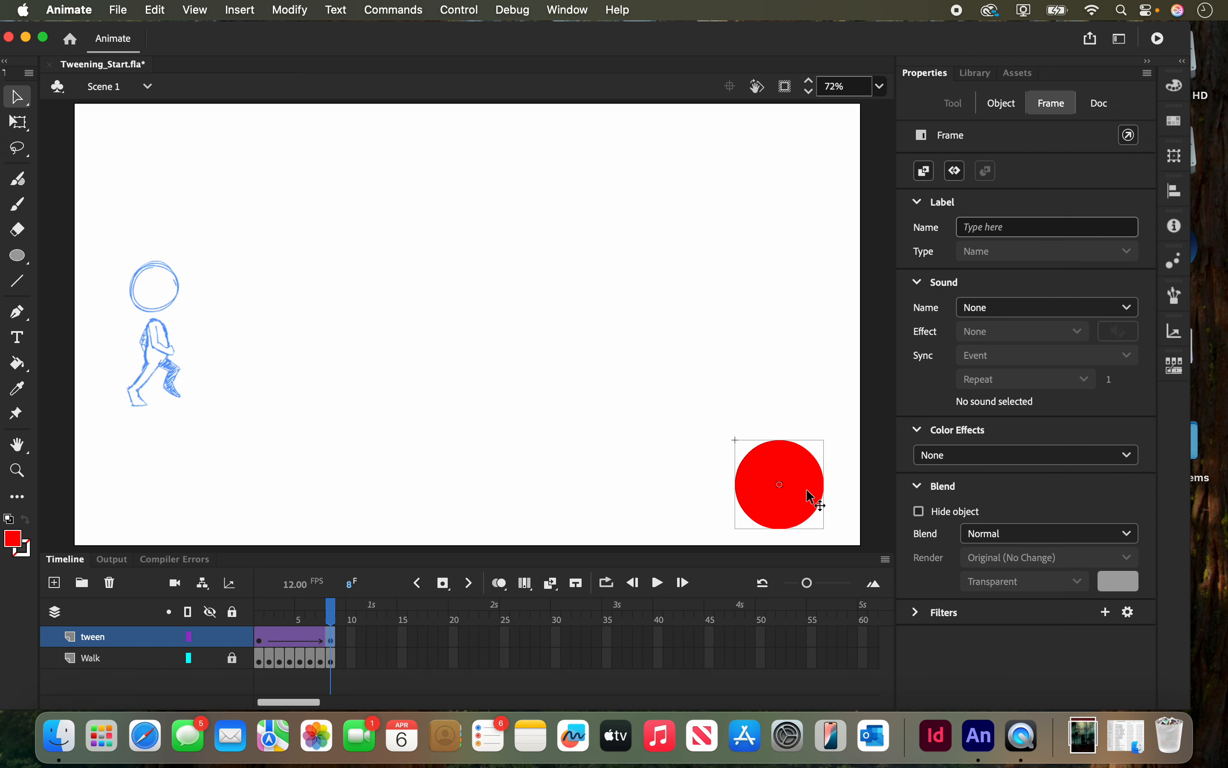
left_click_drag(815, 500, 817, 195)
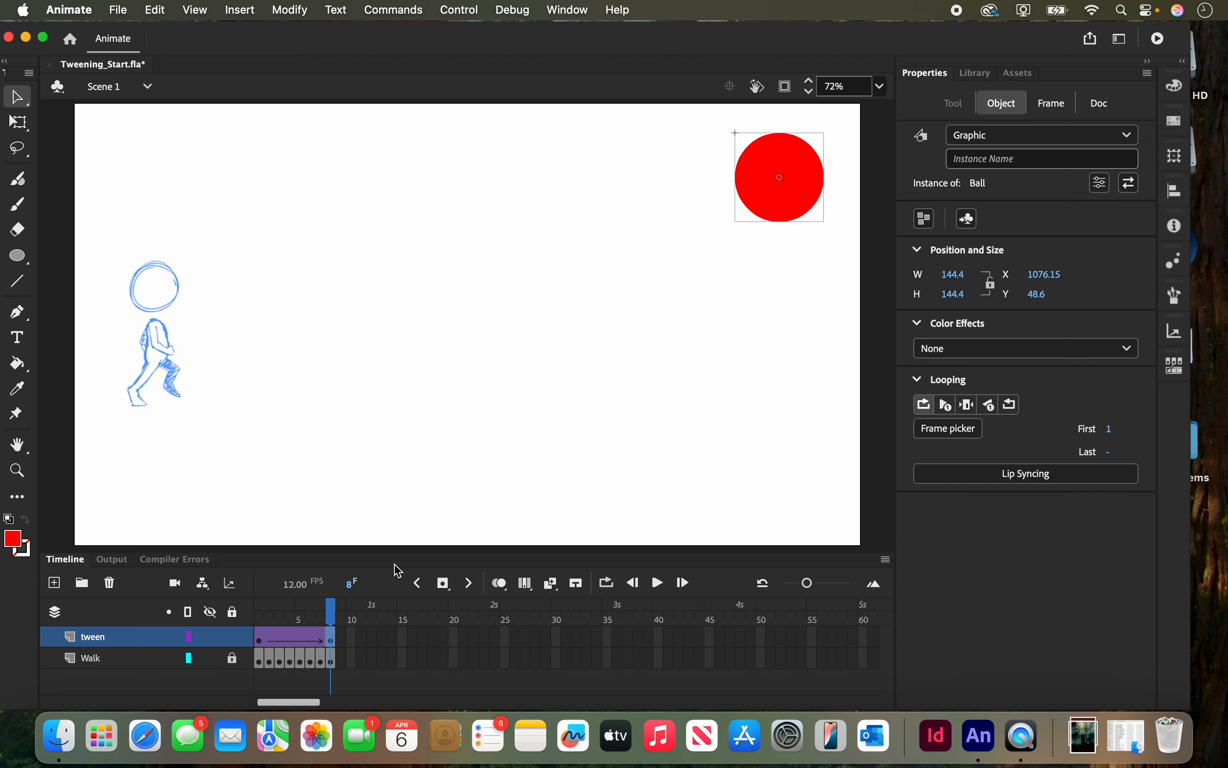
mouse_move(331, 615)
left_mouse_down()
mouse_move(270, 614)
mouse_move(310, 609)
left_mouse_up()
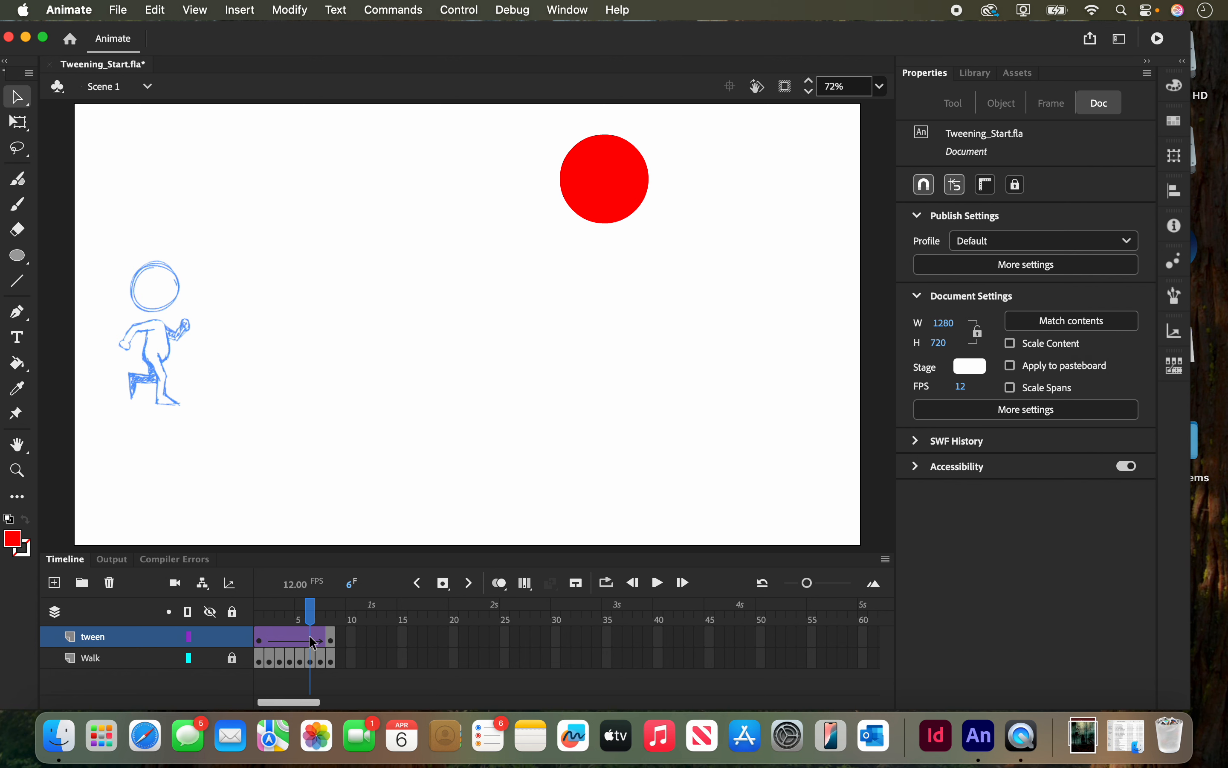
- Compare the ball's position at both keyframes and scrub back through the tween to frame 4
left_click(331, 640)
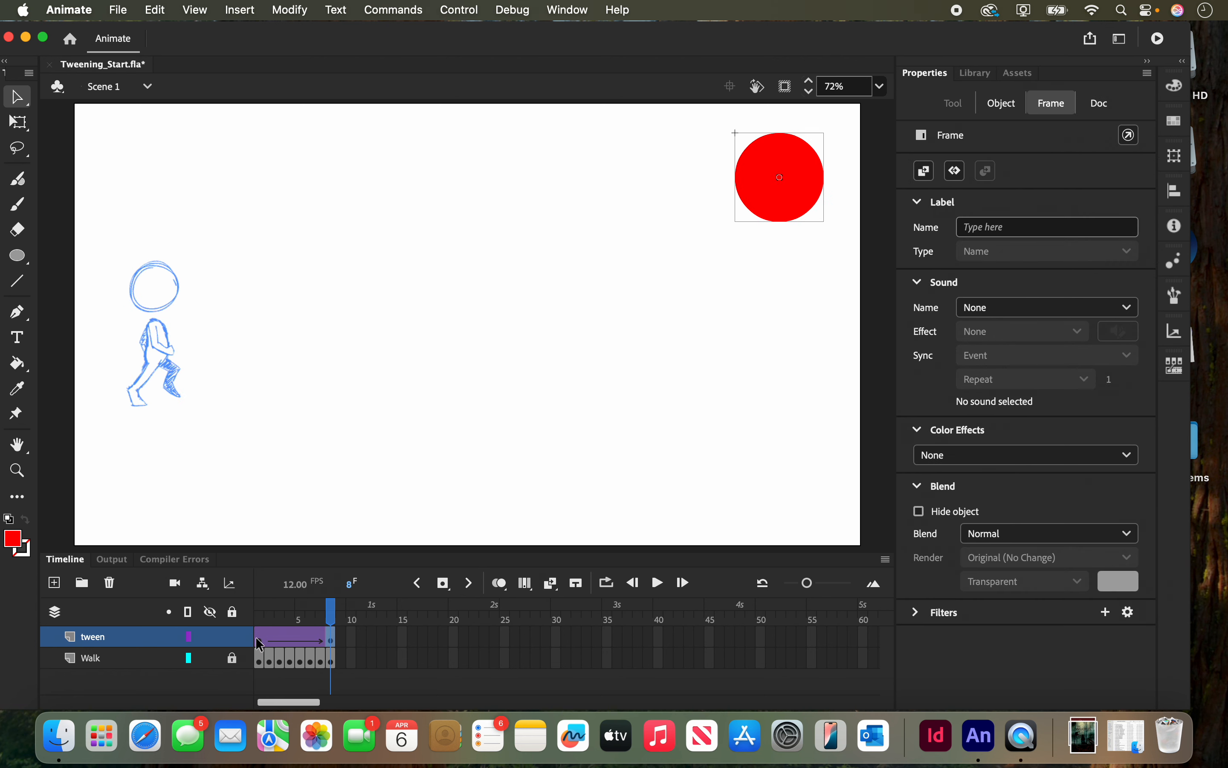
left_click(256, 637)
left_click(331, 640)
left_click_drag(337, 620, 294, 630)
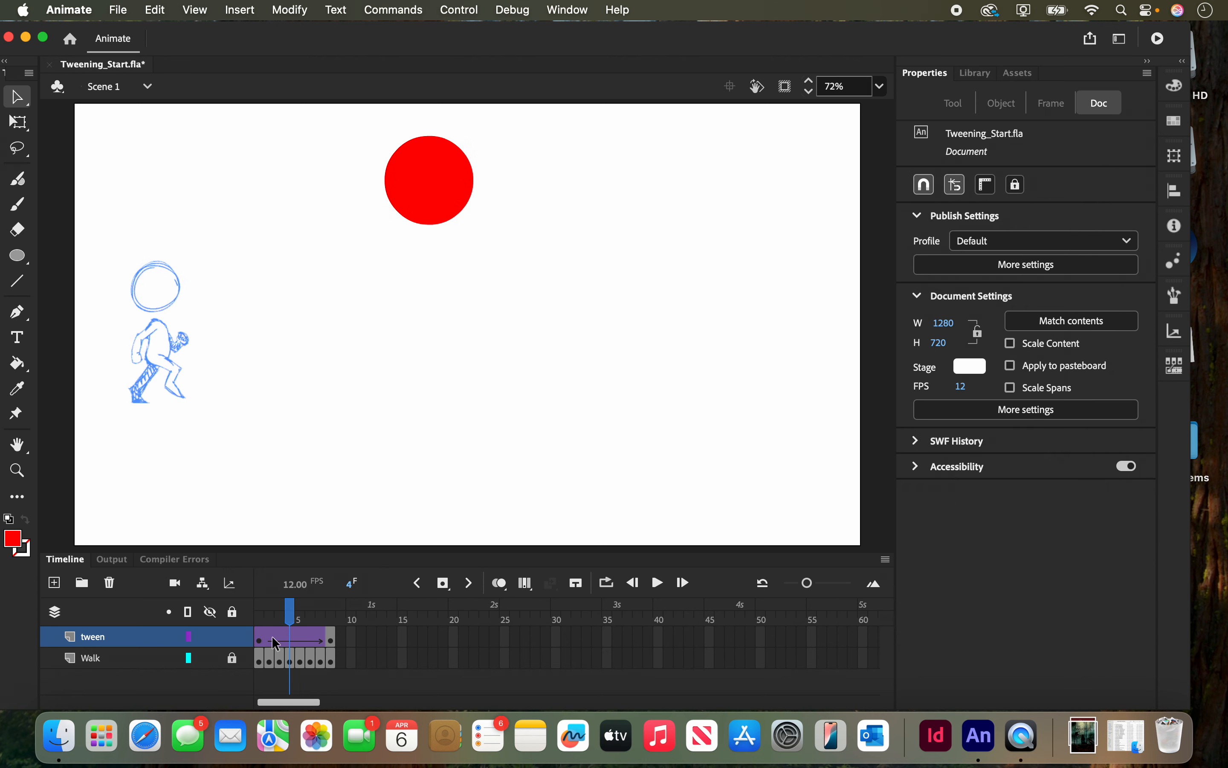
- Return to frame 1 and examine the walk-cycle poses on the Walk layer from frame 1 through frame 8
left_click_drag(290, 614, 261, 625)
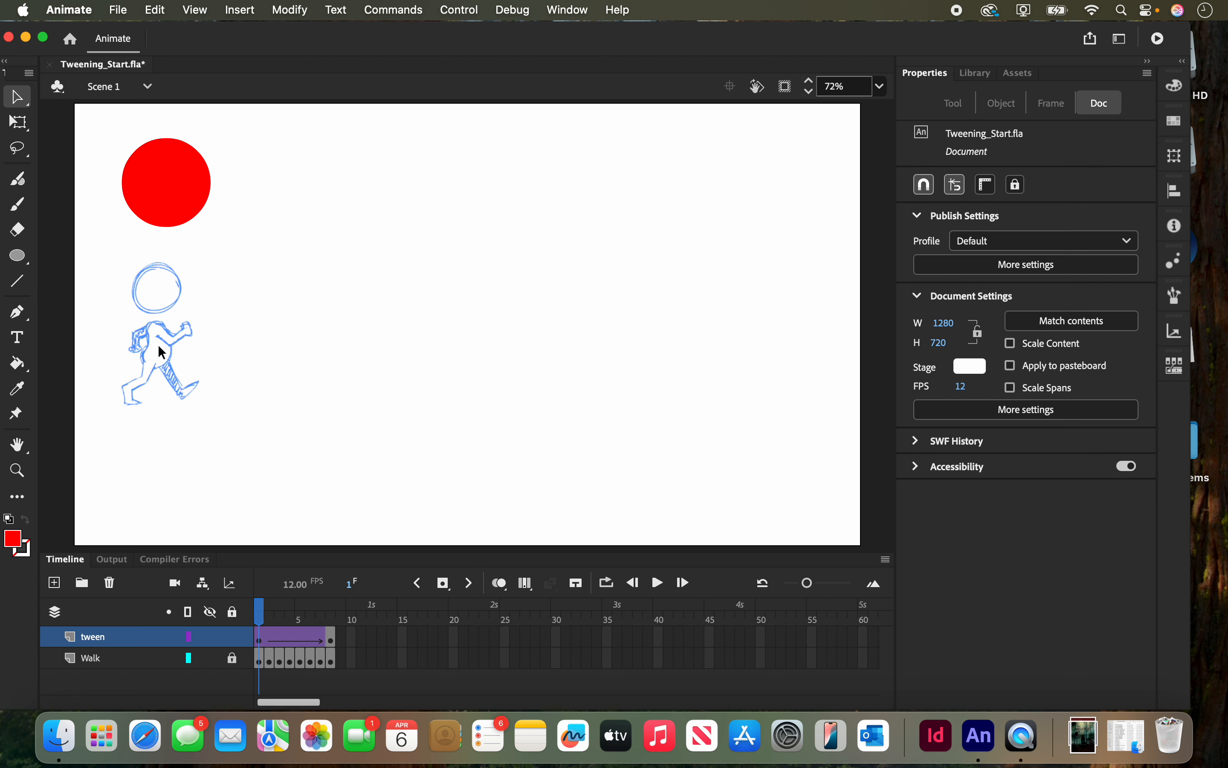
left_click(267, 661)
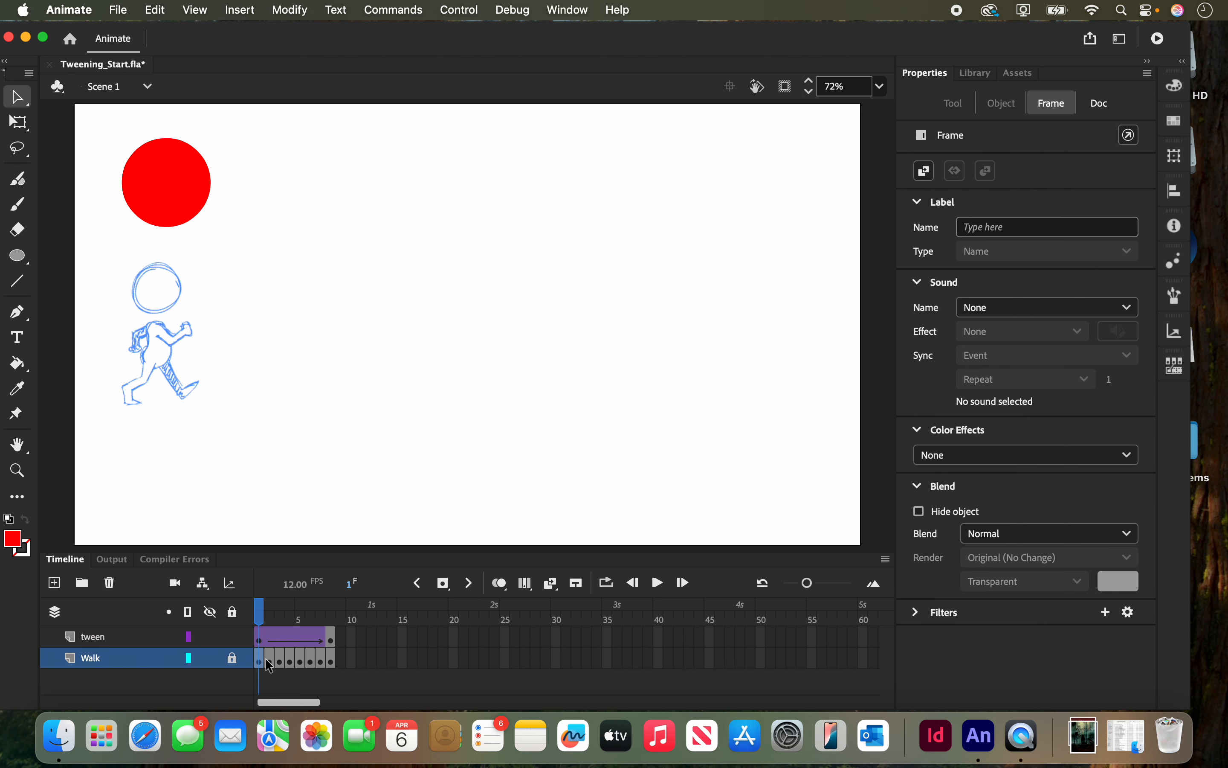
left_click_drag(269, 665, 332, 662)
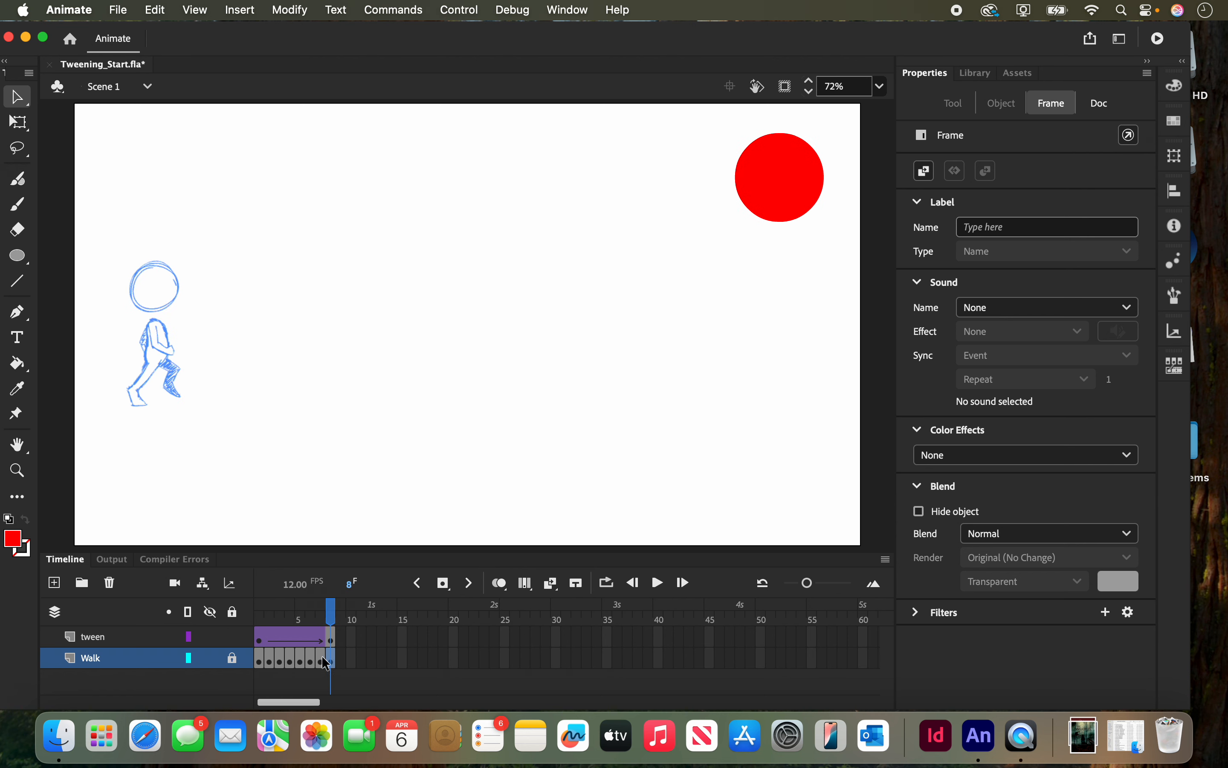
left_click(263, 663)
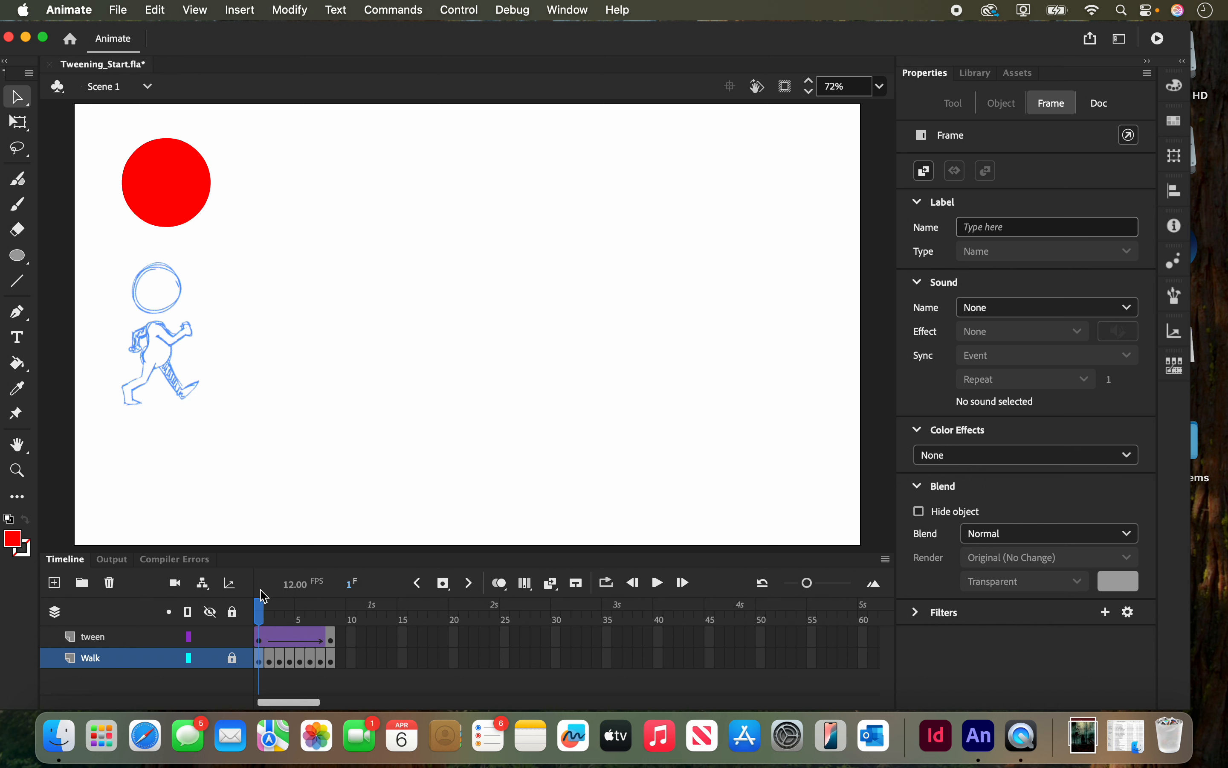
left_click(270, 660)
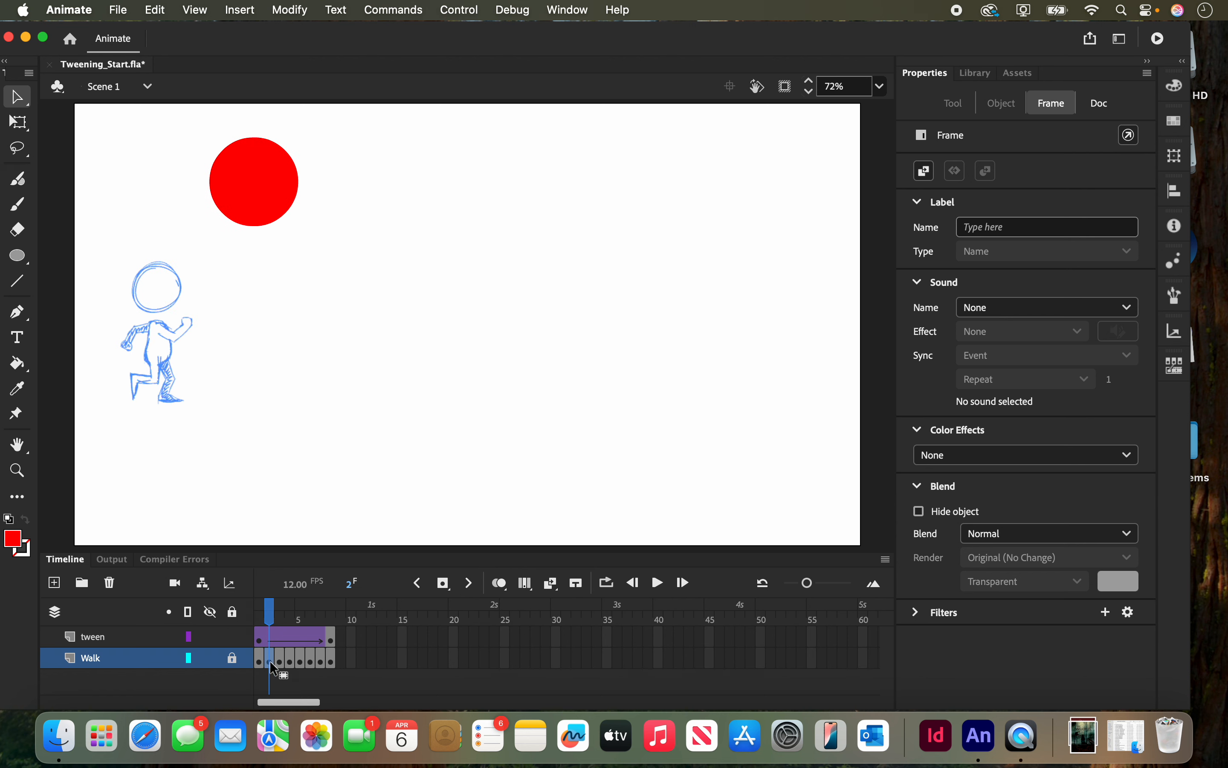
- Lock the tween layer, unlock Walk, and convert the walker pose in frame 1 into a graphic symbol named WalkingDude
left_click(233, 637)
left_click(260, 660)
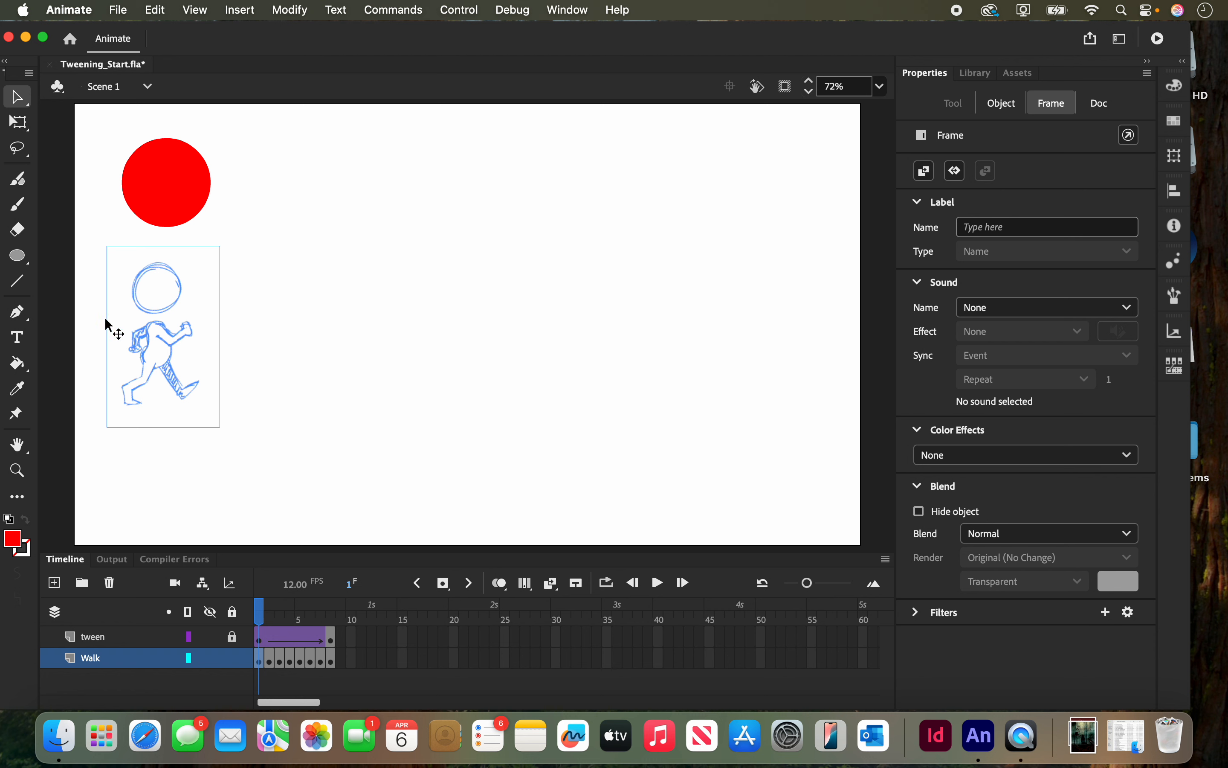
left_click(1001, 103)
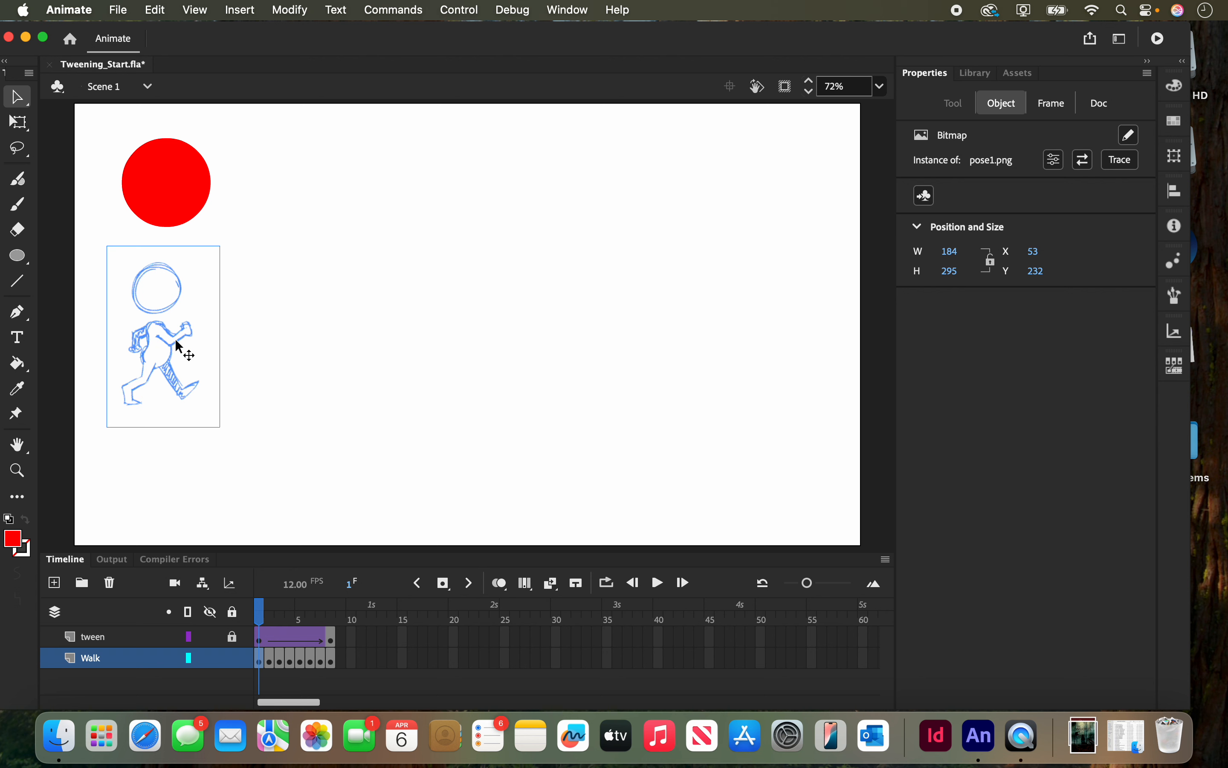
left_click(302, 10)
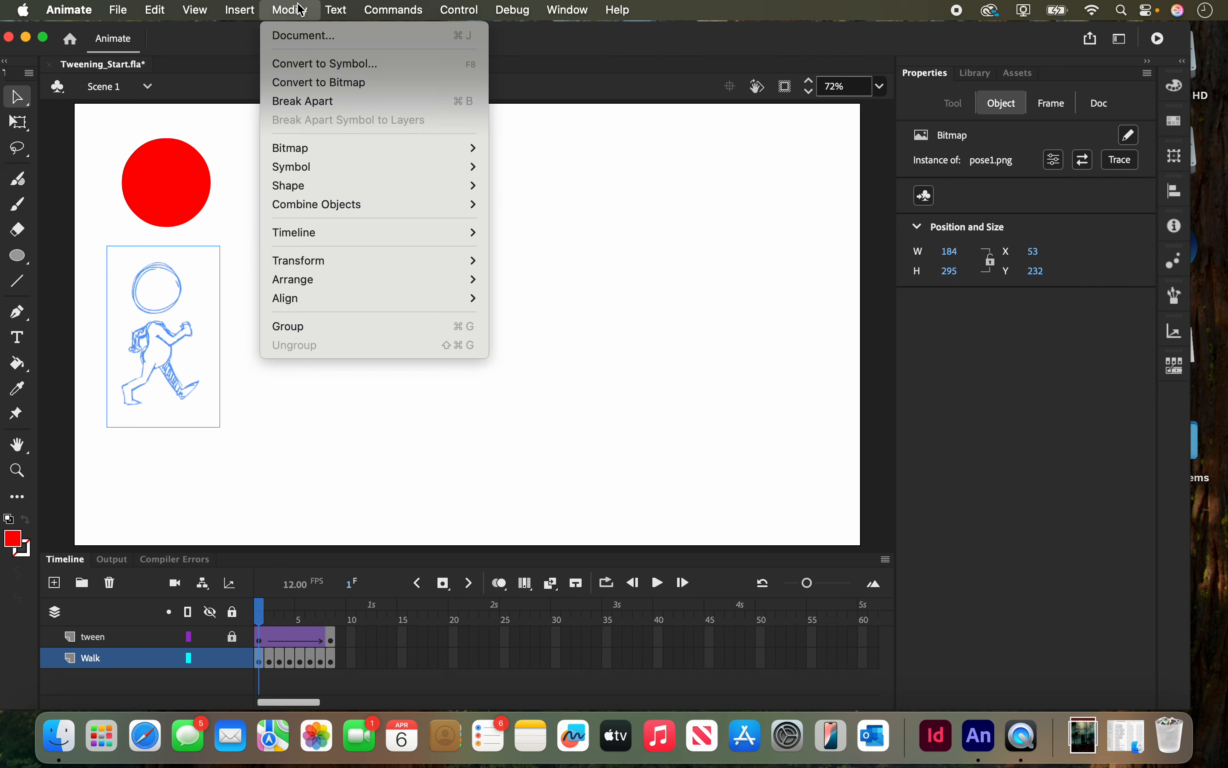
left_click(312, 65)
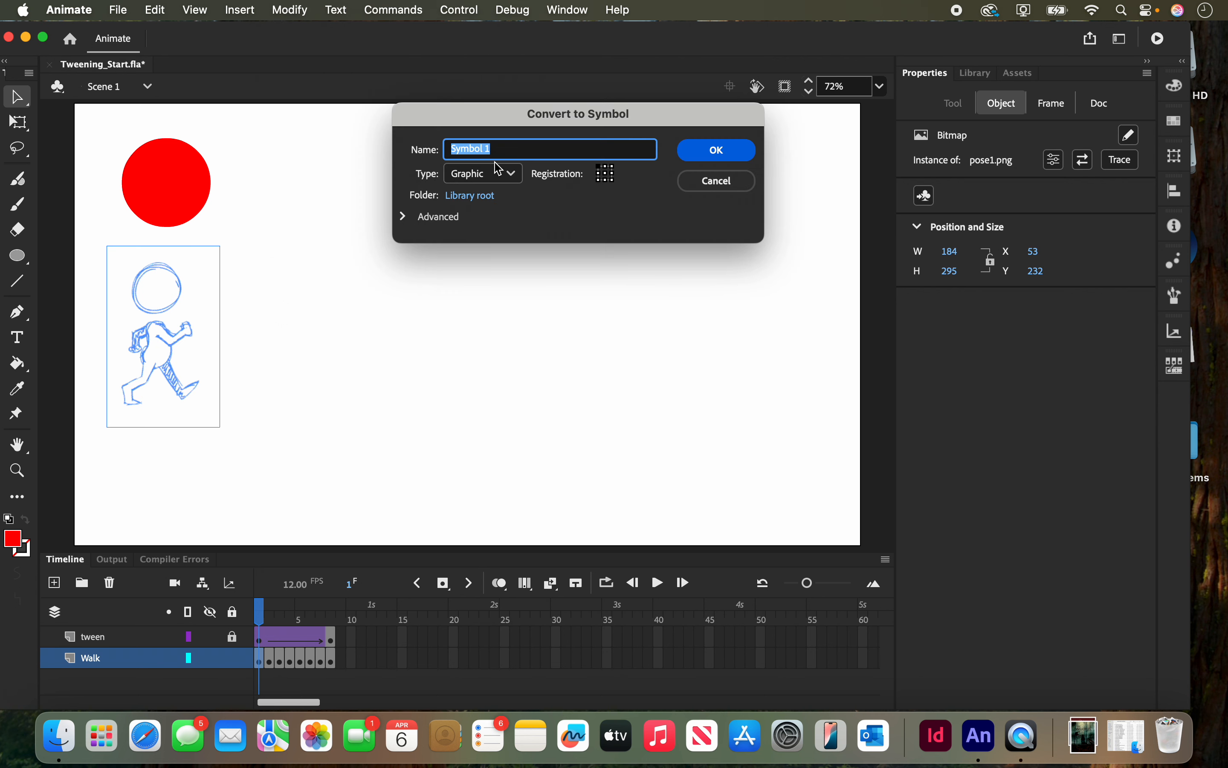
type("WalkingDude")
left_click(712, 156)
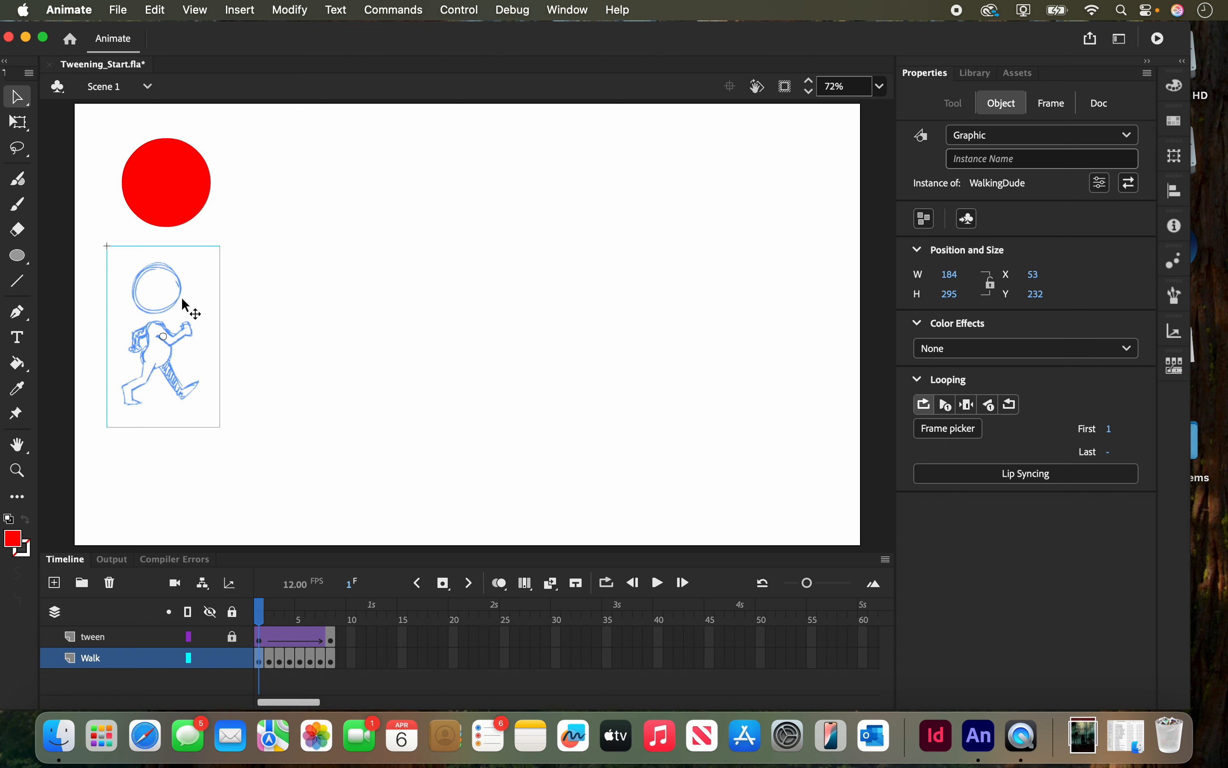
- Compare the Walk poses in frames 1, 2 and 8, and inspect the WalkingDude symbol's own timeline before returning to Scene 1
left_click(269, 661)
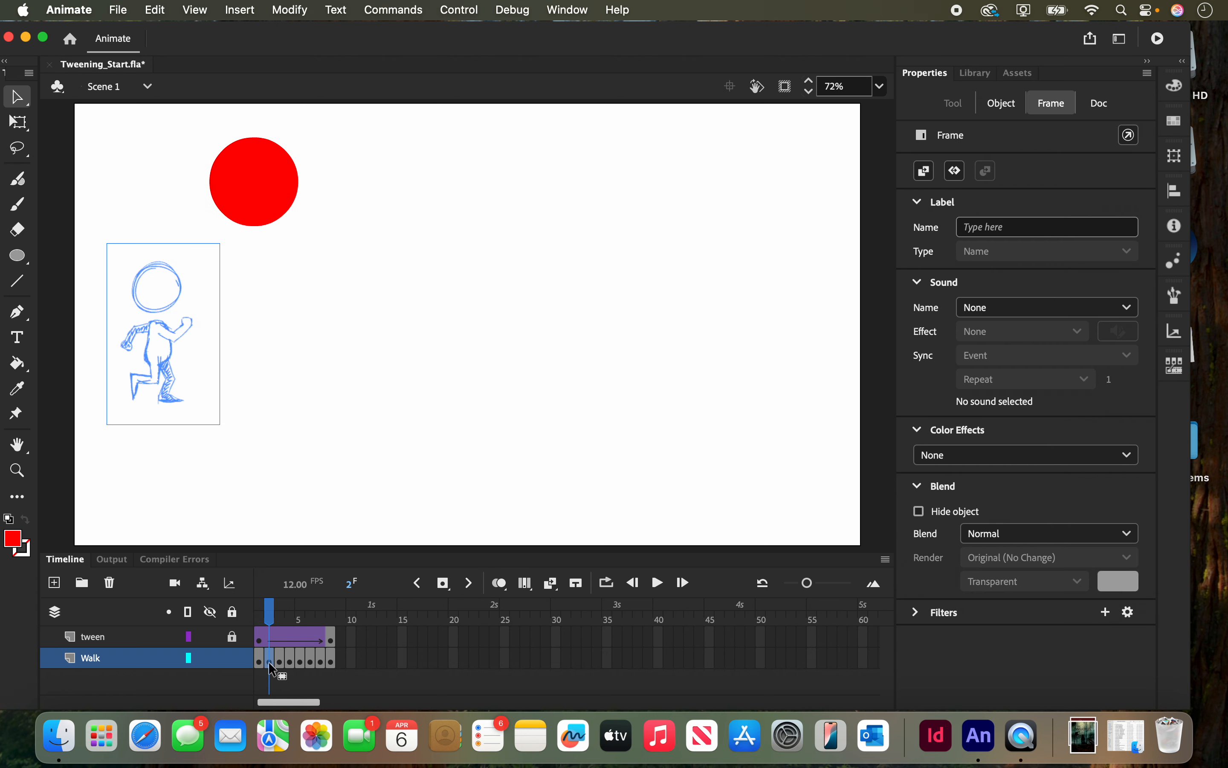
left_click(332, 661)
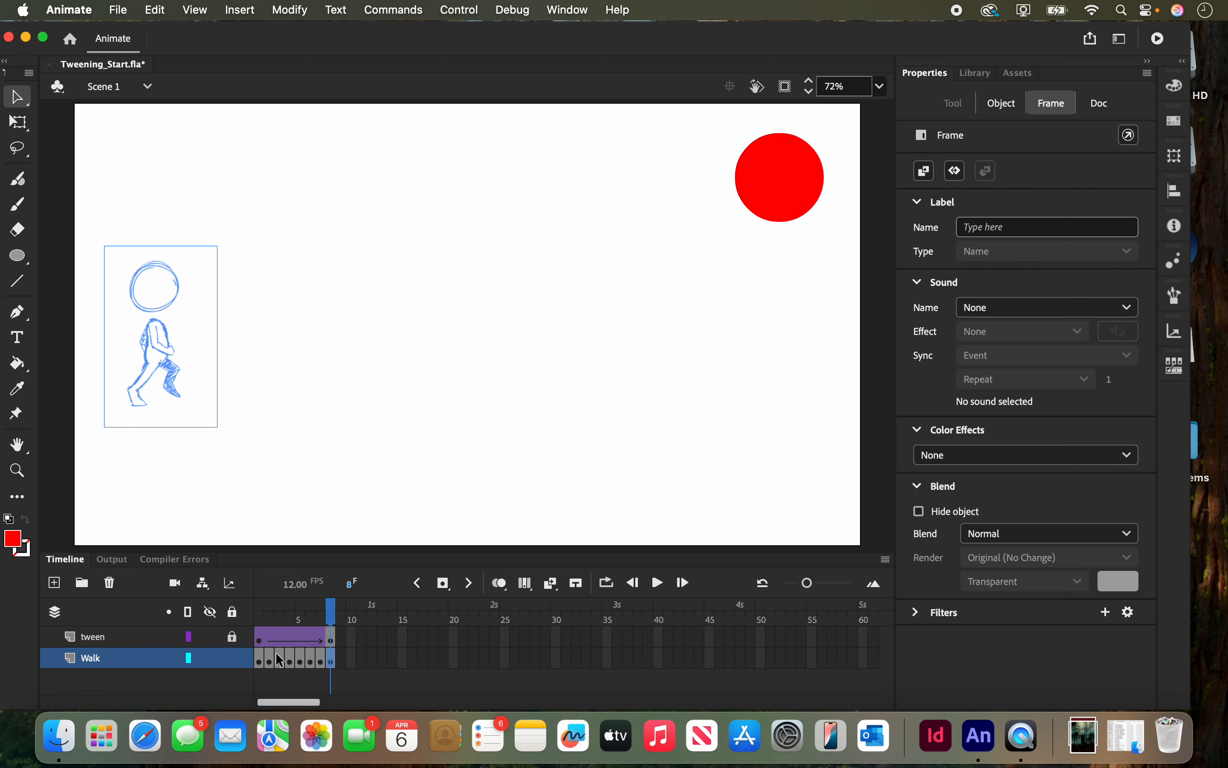
left_click(263, 662)
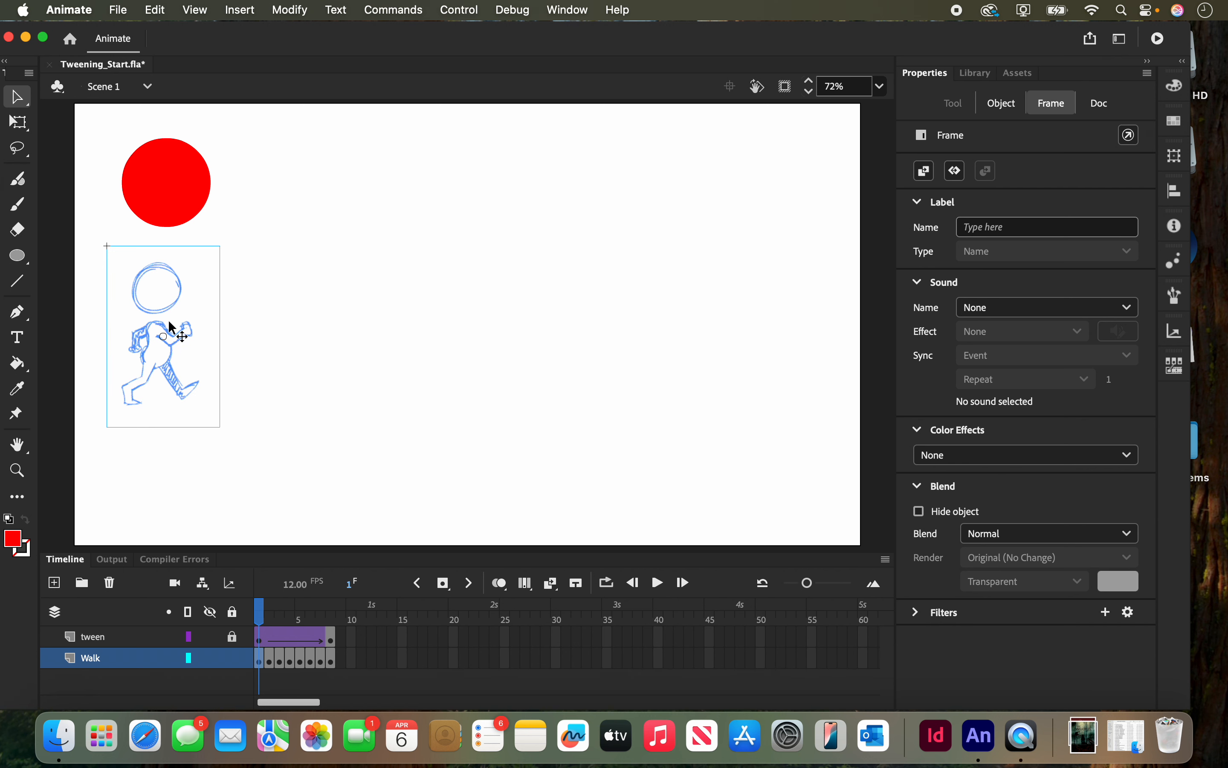
left_click(291, 315)
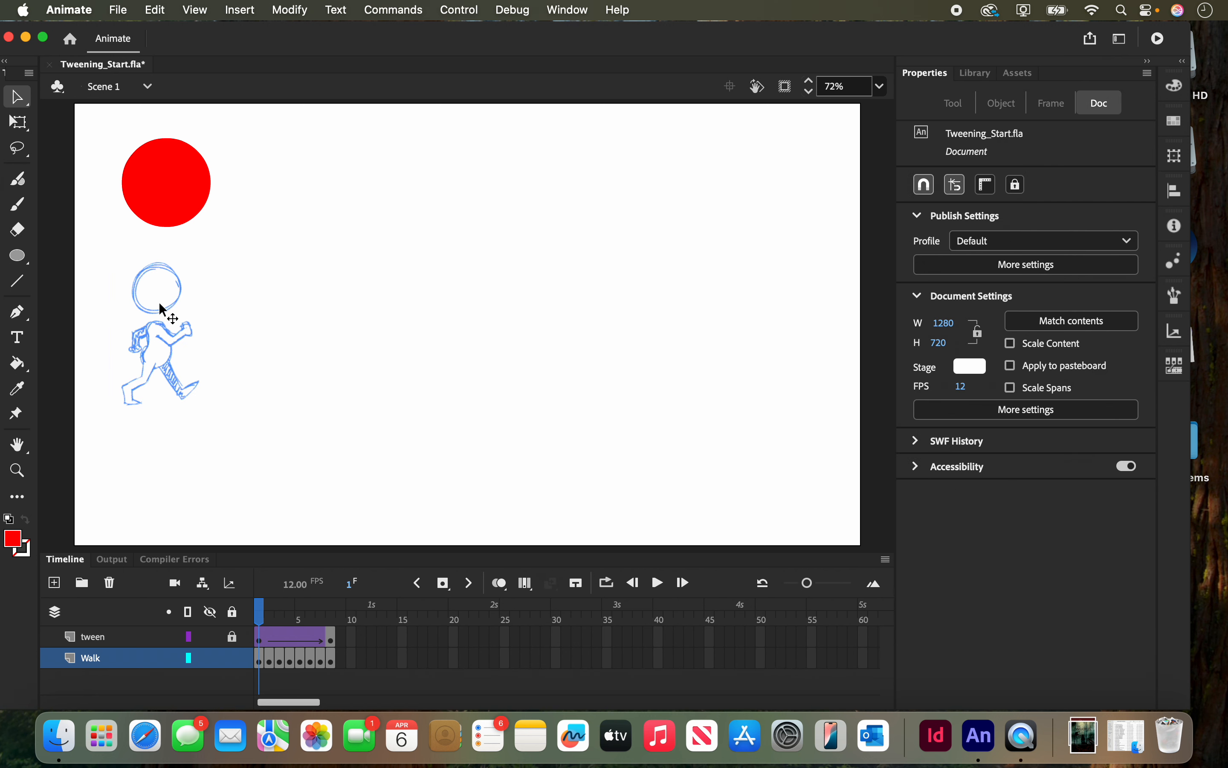
left_click(160, 315)
double_click(165, 315)
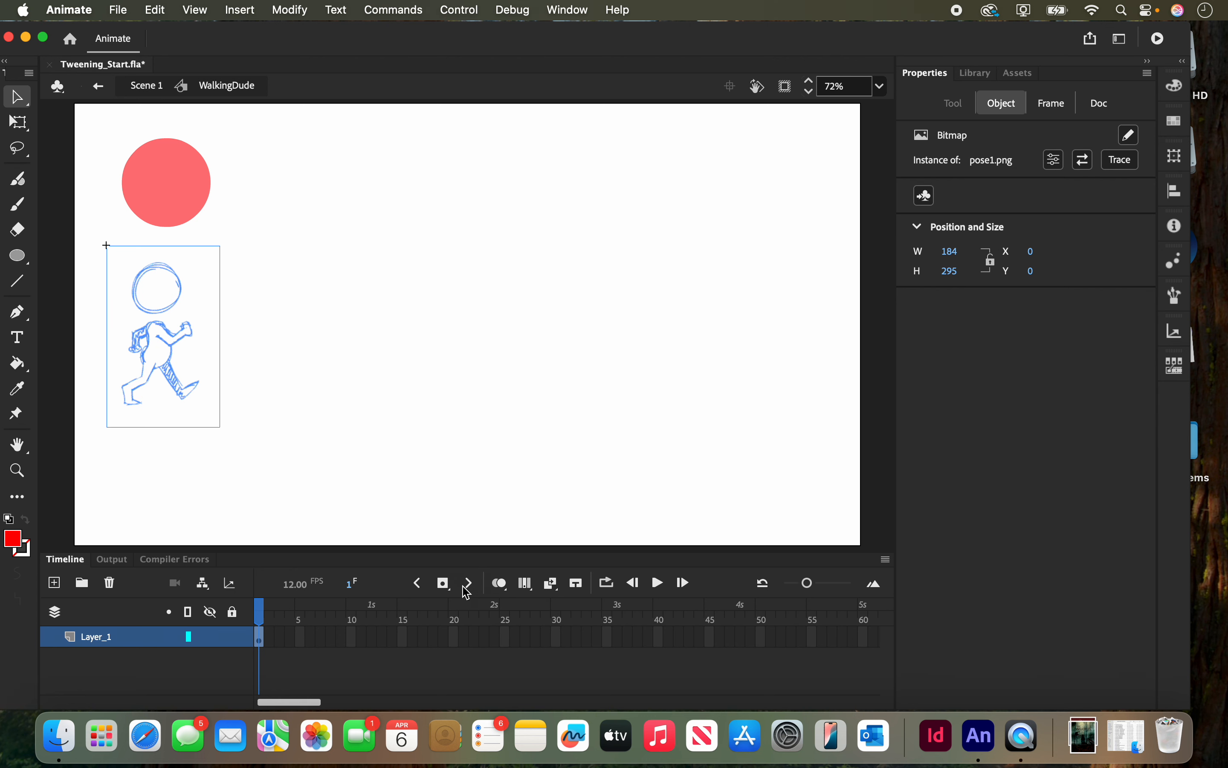
left_click(100, 90)
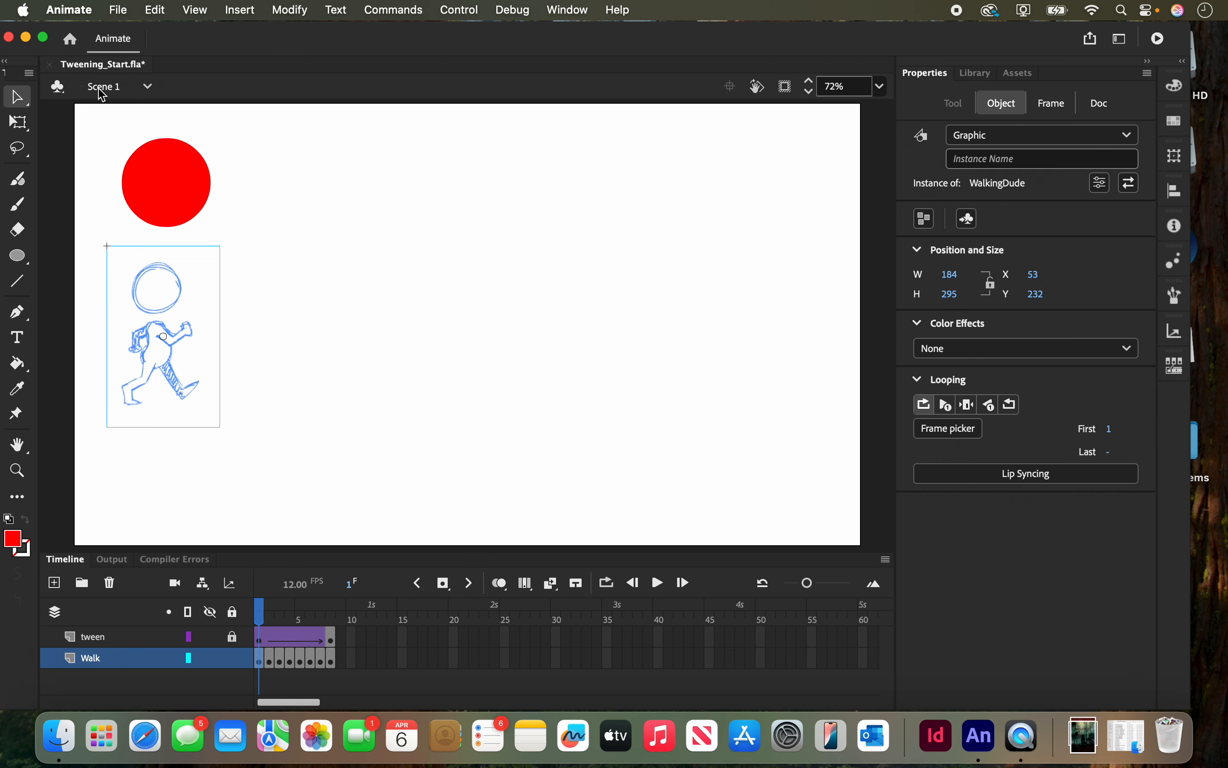
- Cut frames 2 through 8 from the Walk layer in Scene 1
left_click(269, 661)
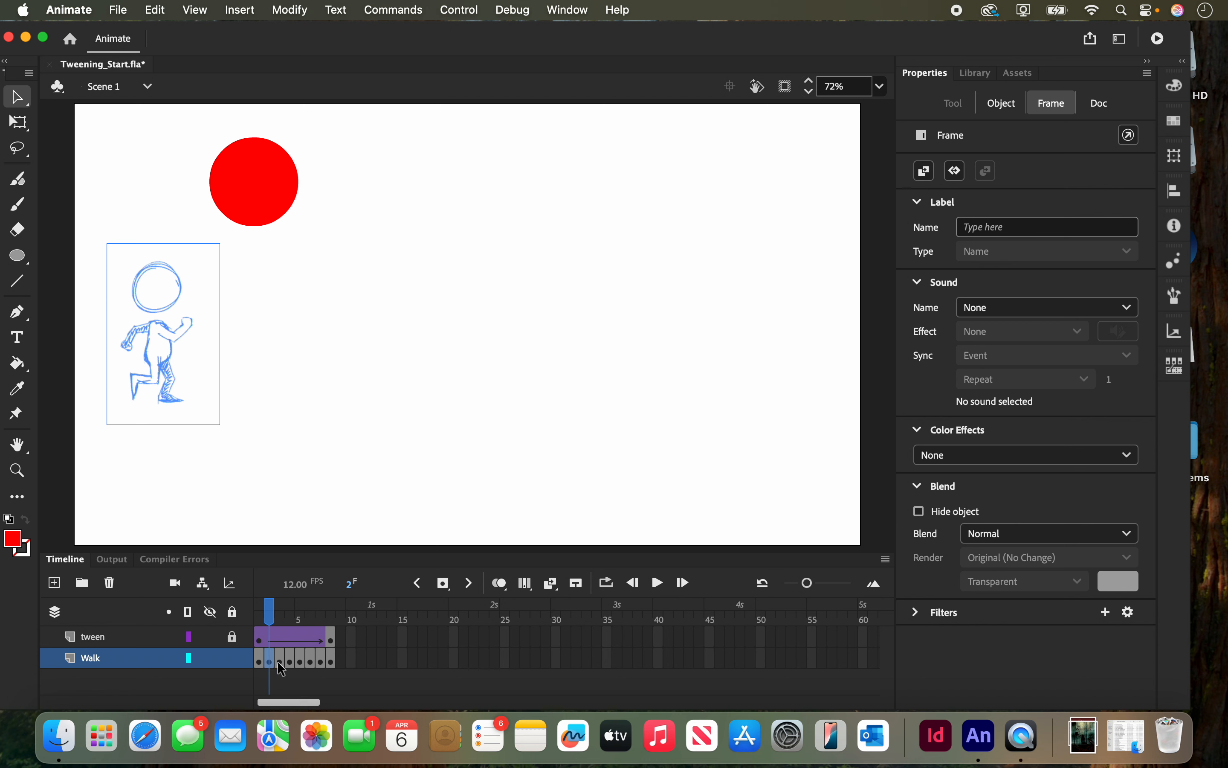
left_click(333, 660)
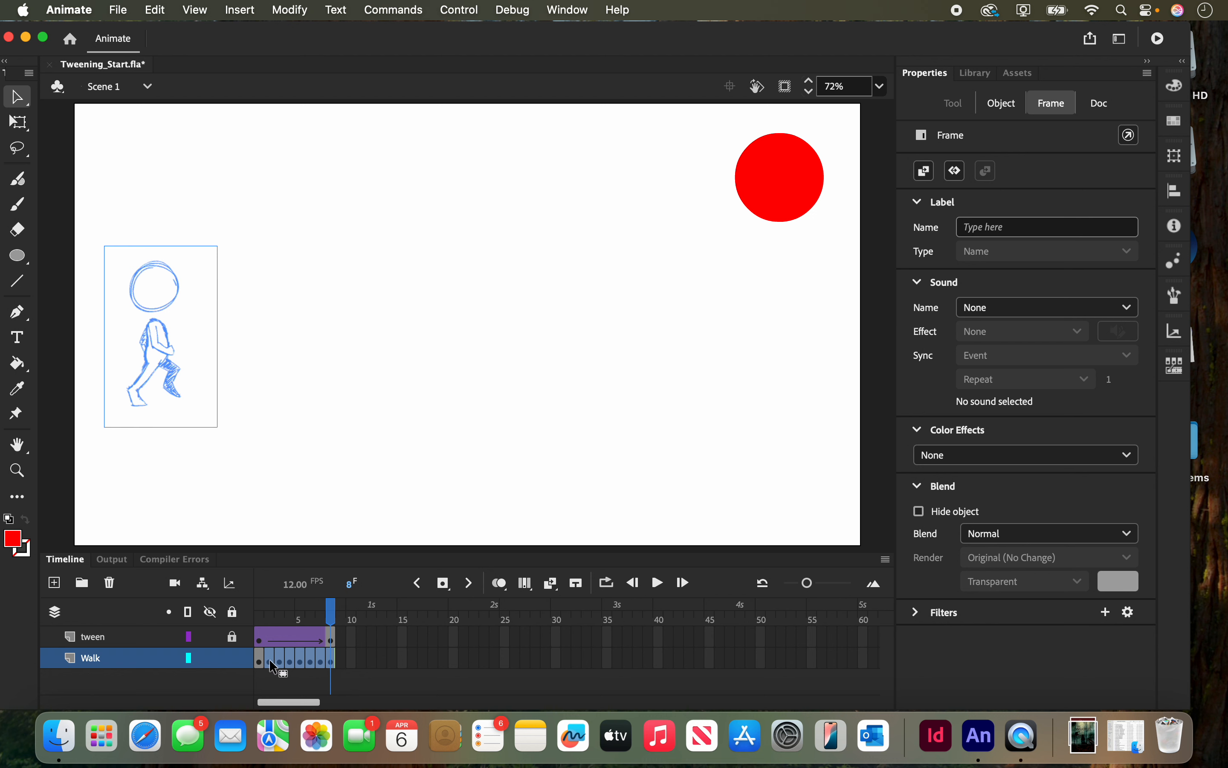
right_click(299, 664)
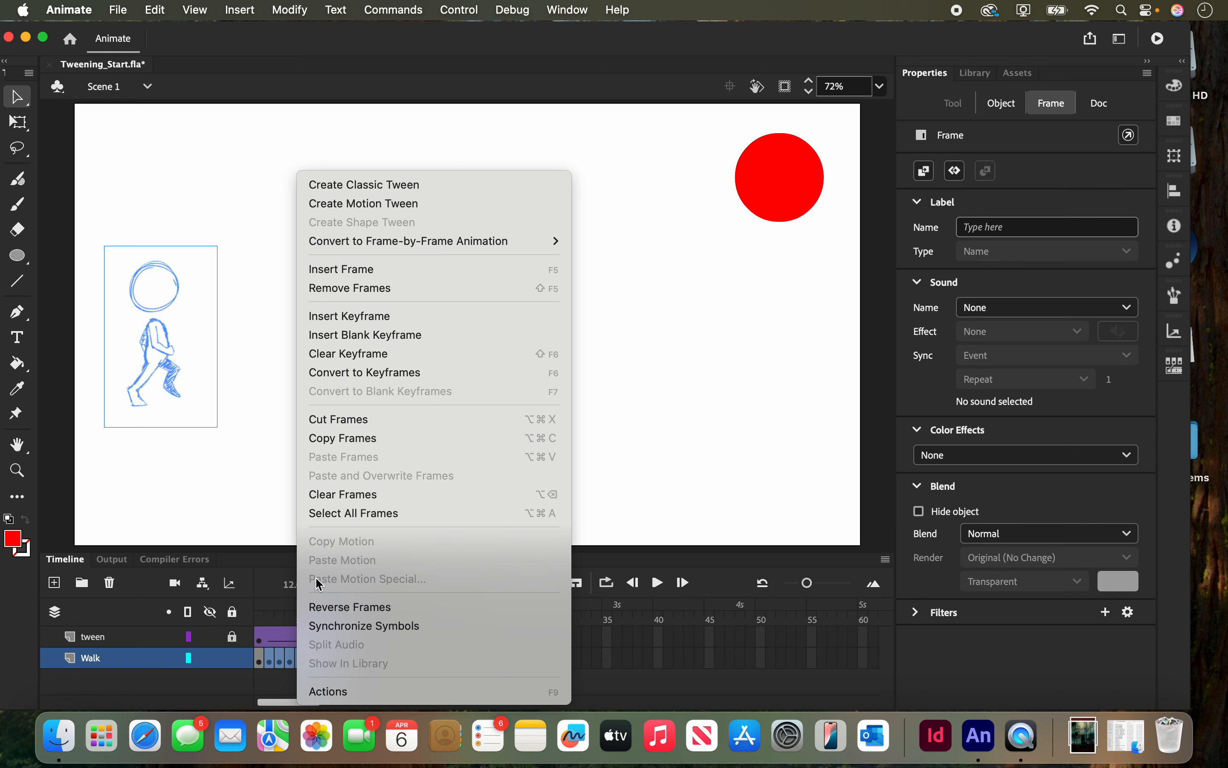
left_click(340, 426)
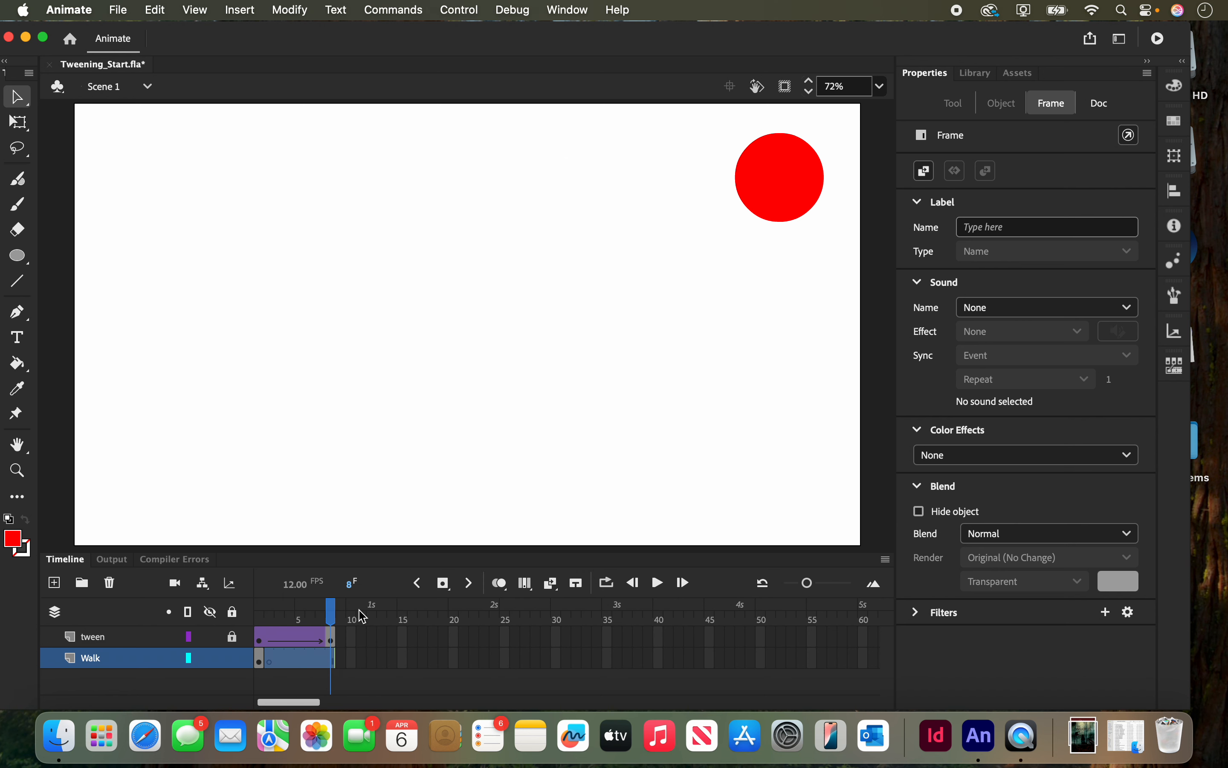
left_click(273, 659)
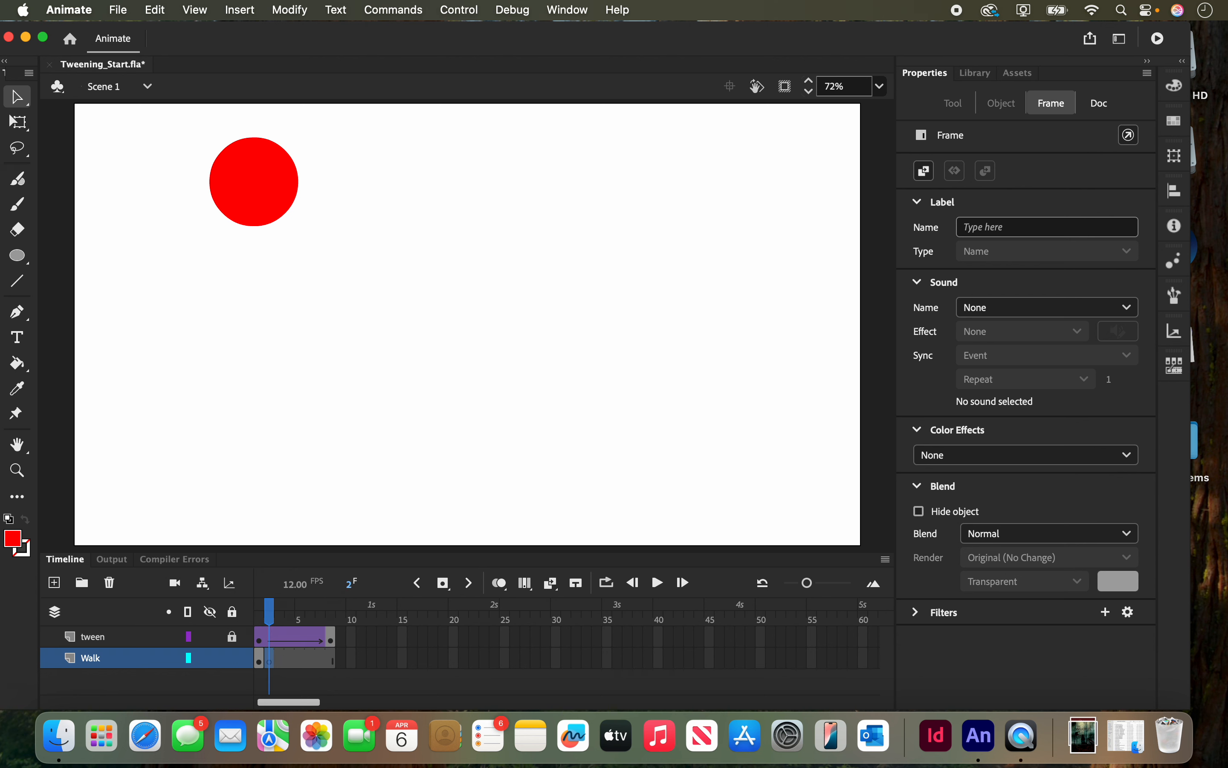
- Open the WalkingDude symbol for editing from frame 1 and paste the cut frames into frames 2 through 8 of Layer_1
left_click(260, 658)
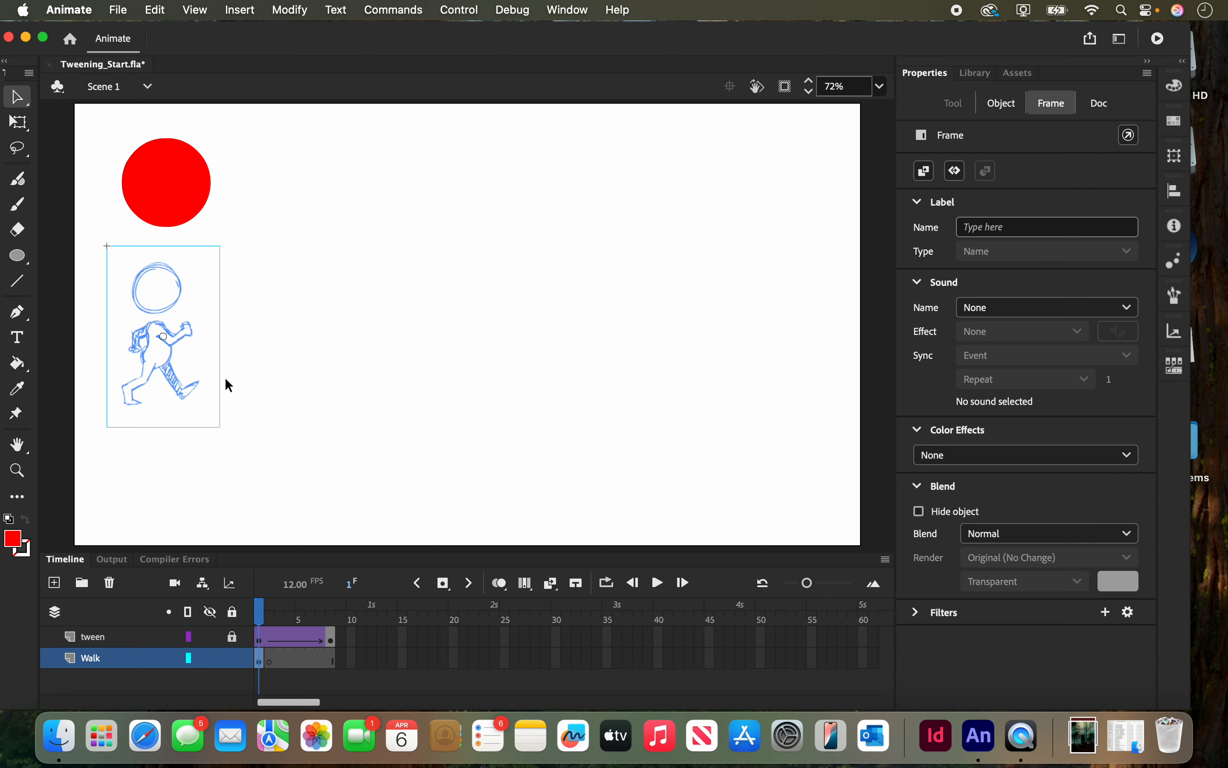
double_click(163, 316)
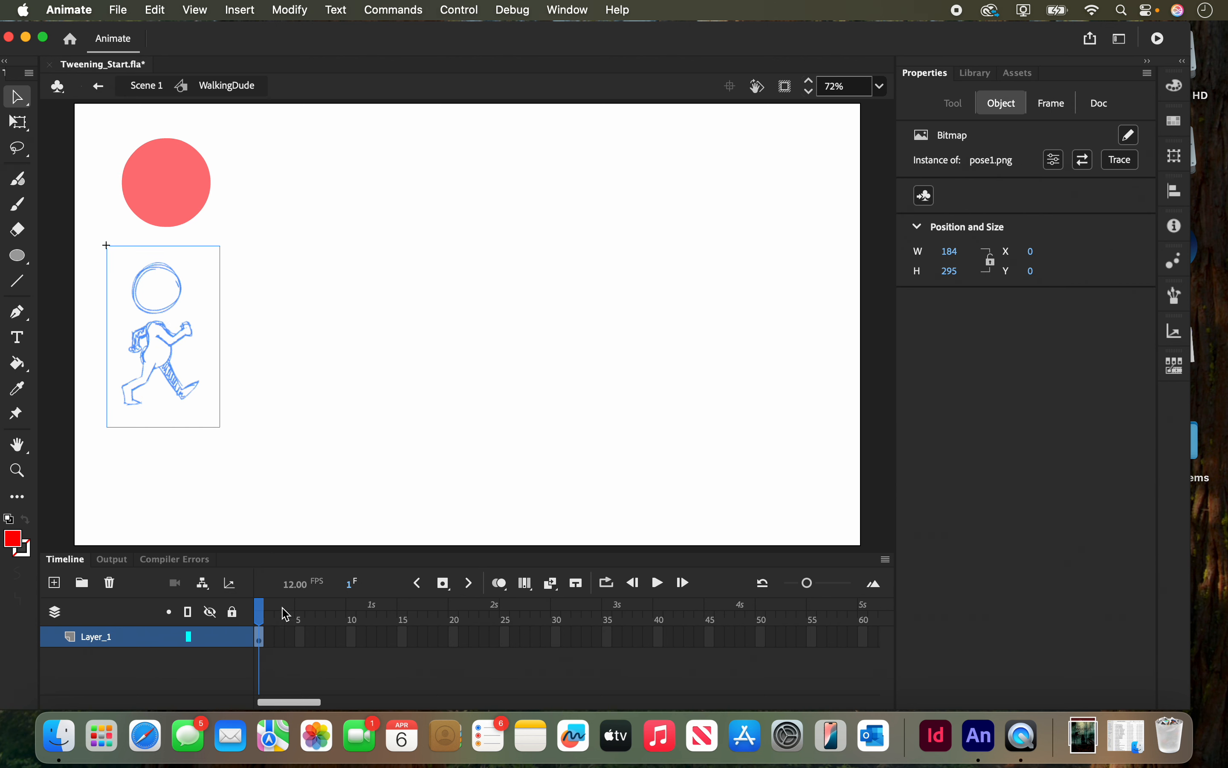
left_click(269, 641)
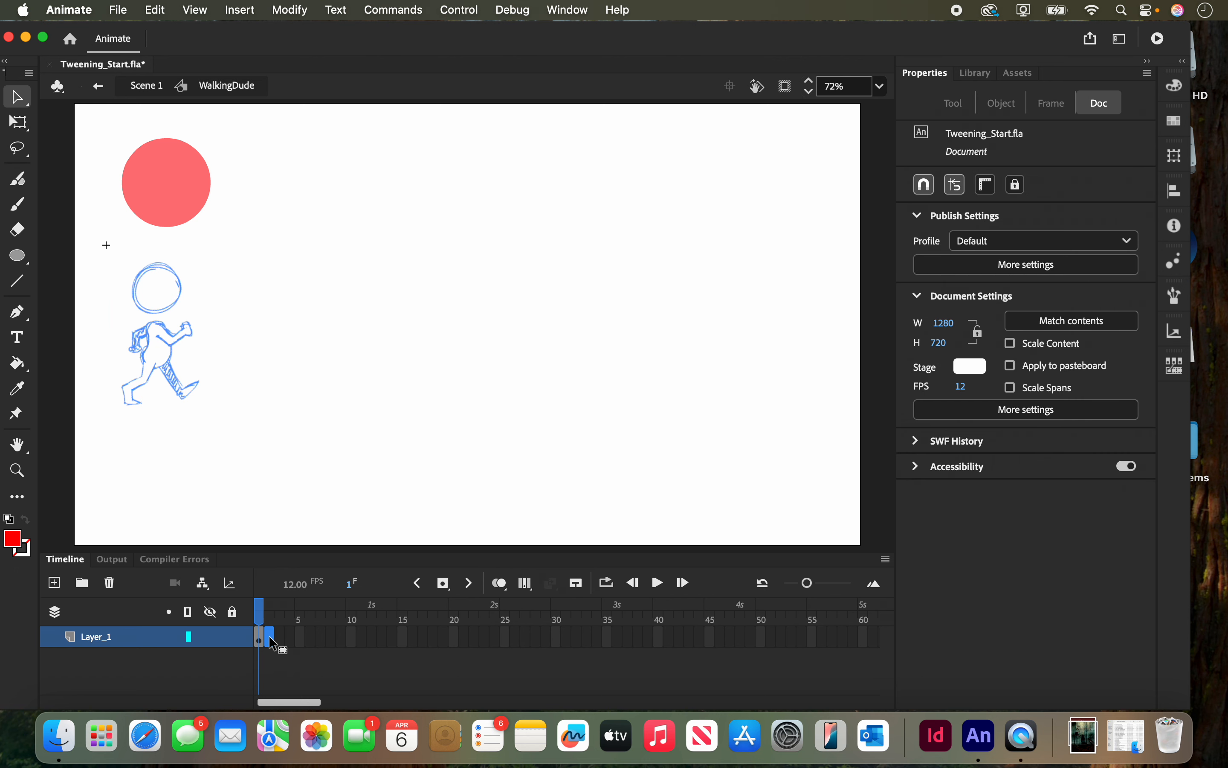
left_click(331, 639, "shift")
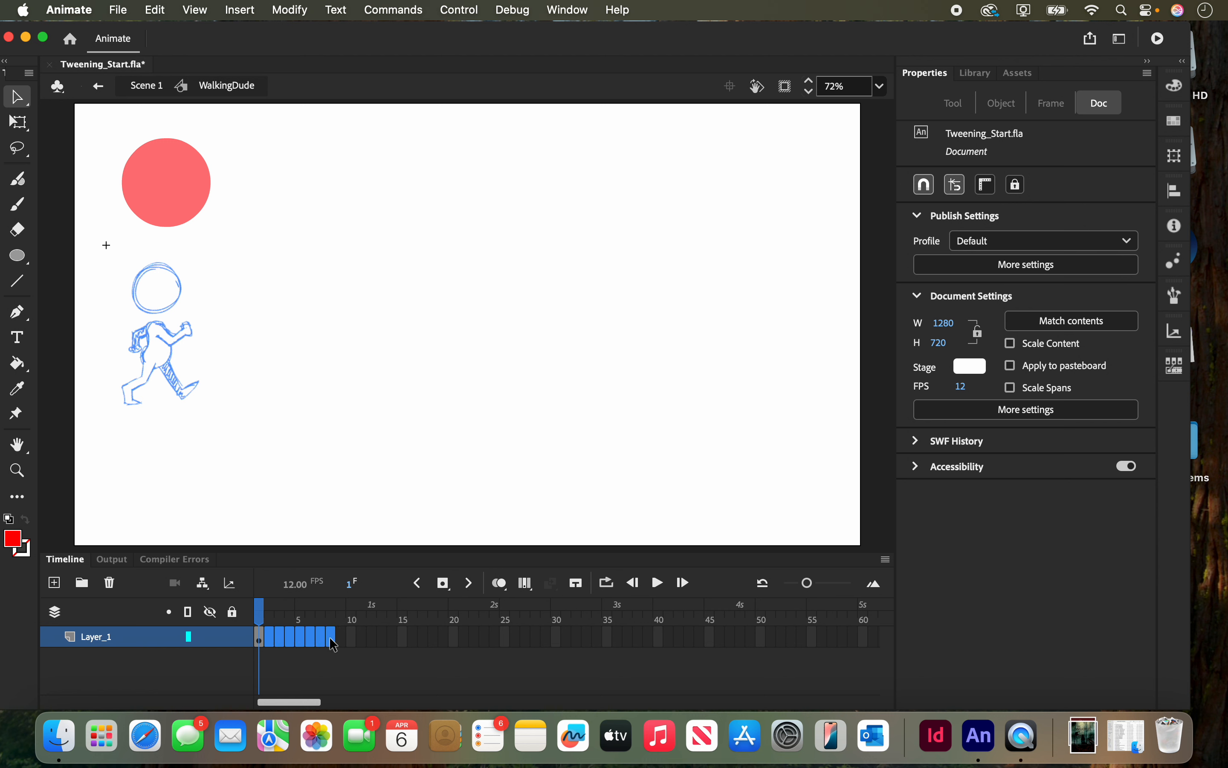
right_click(306, 644)
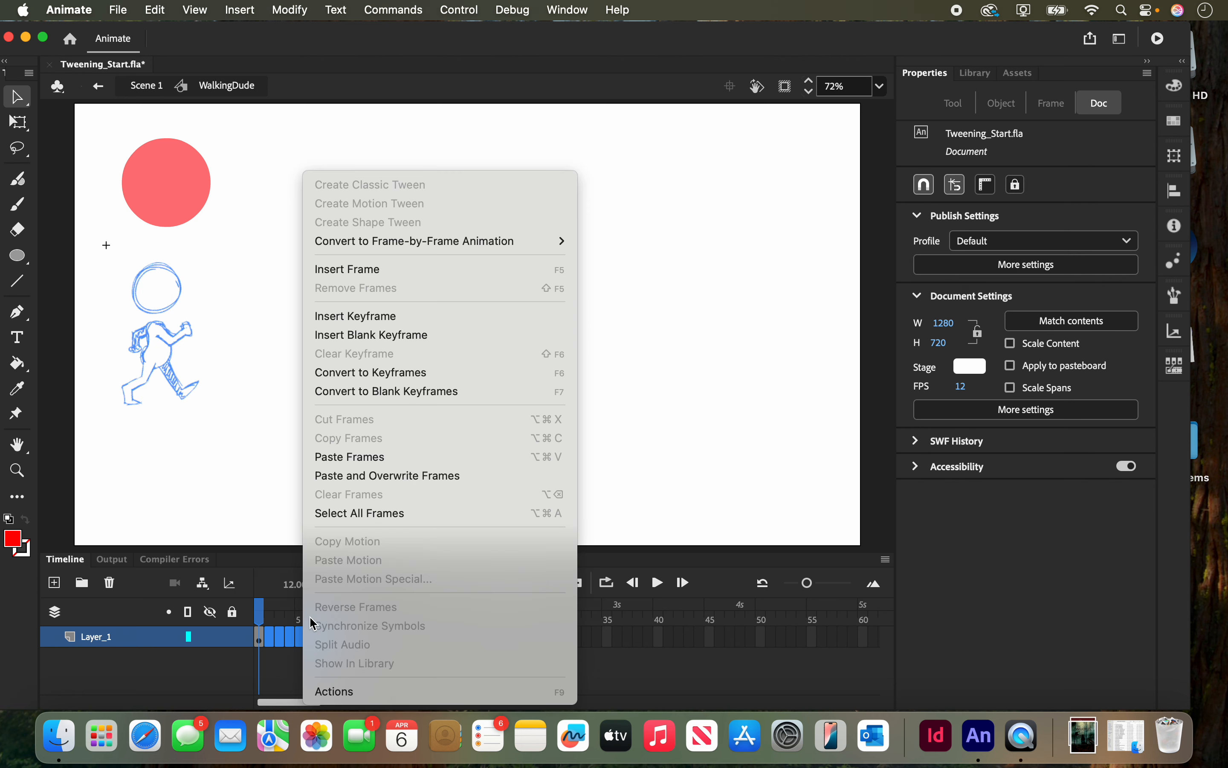
left_click(353, 465)
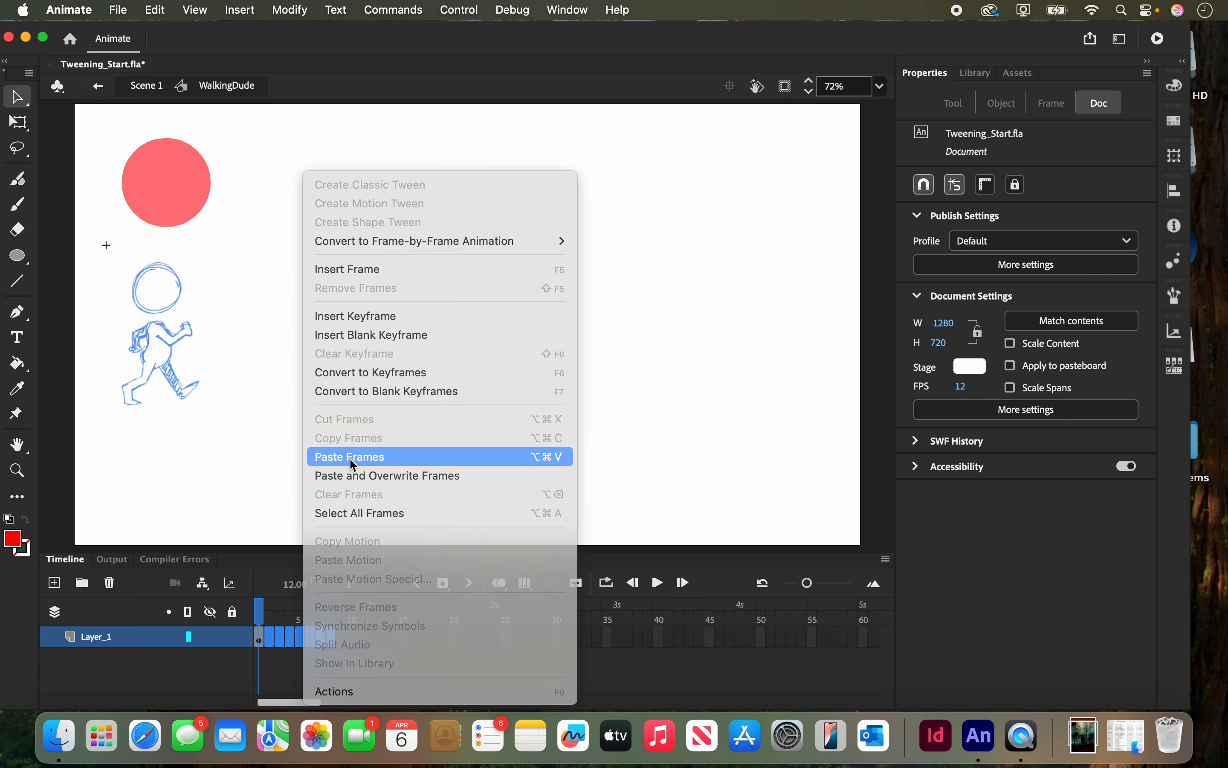
- View the stage at 50% and compare the walker's position in frames 1 and 2 inside the WalkingDude symbol
mouse_move(259, 619)
left_mouse_down()
mouse_move(324, 629)
mouse_move(256, 632)
mouse_move(325, 629)
mouse_move(243, 656)
mouse_move(269, 638)
mouse_move(258, 636)
left_mouse_up()
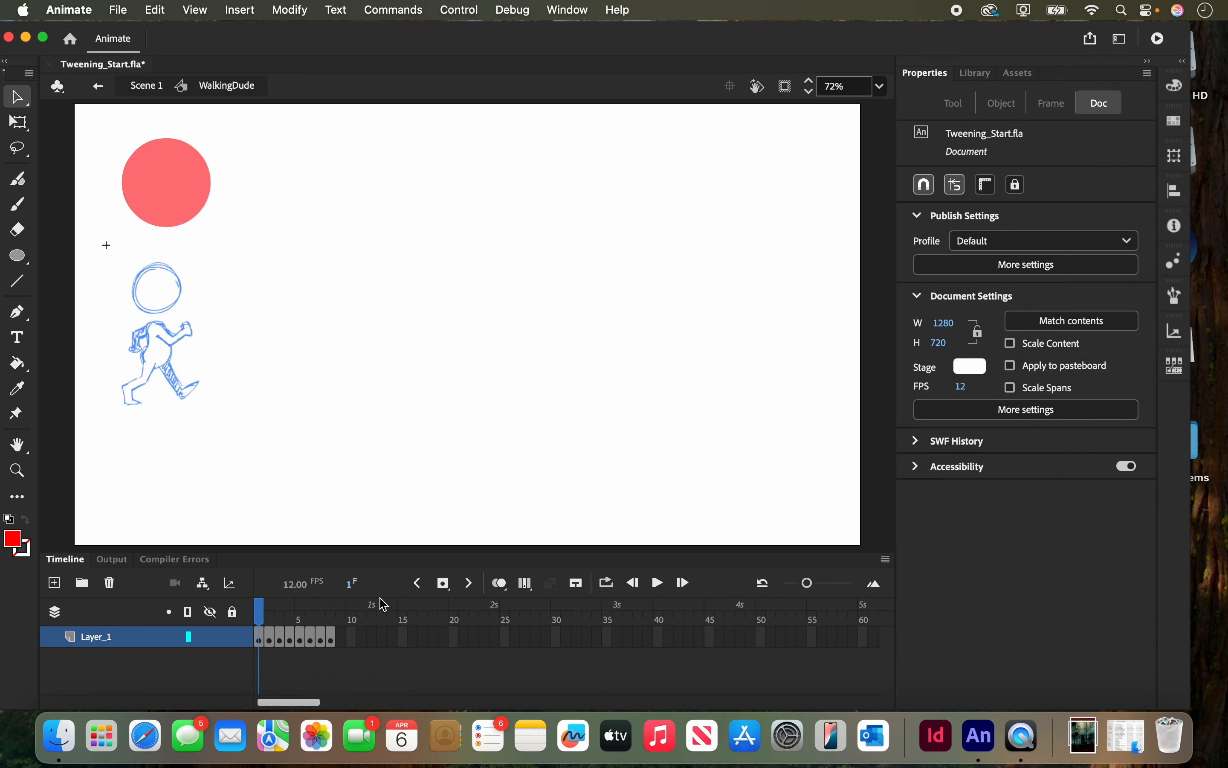
left_click(885, 90)
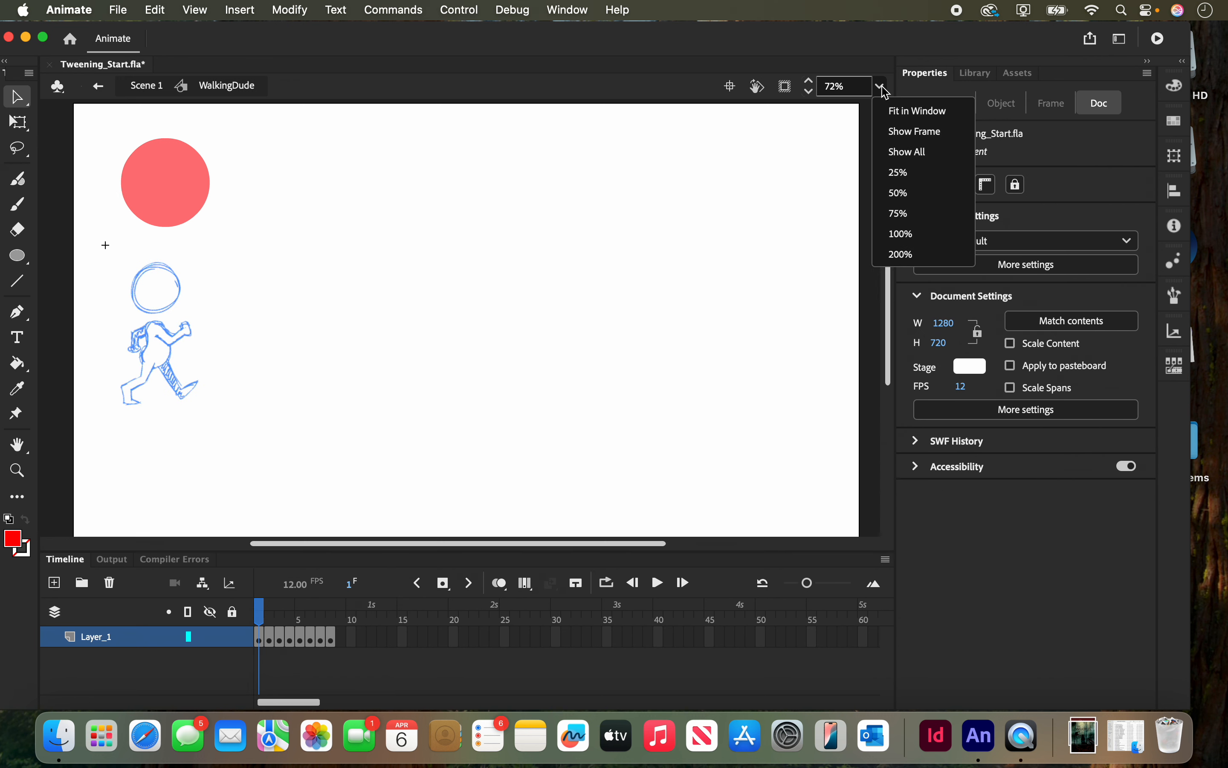
left_click(885, 89)
left_click(884, 89)
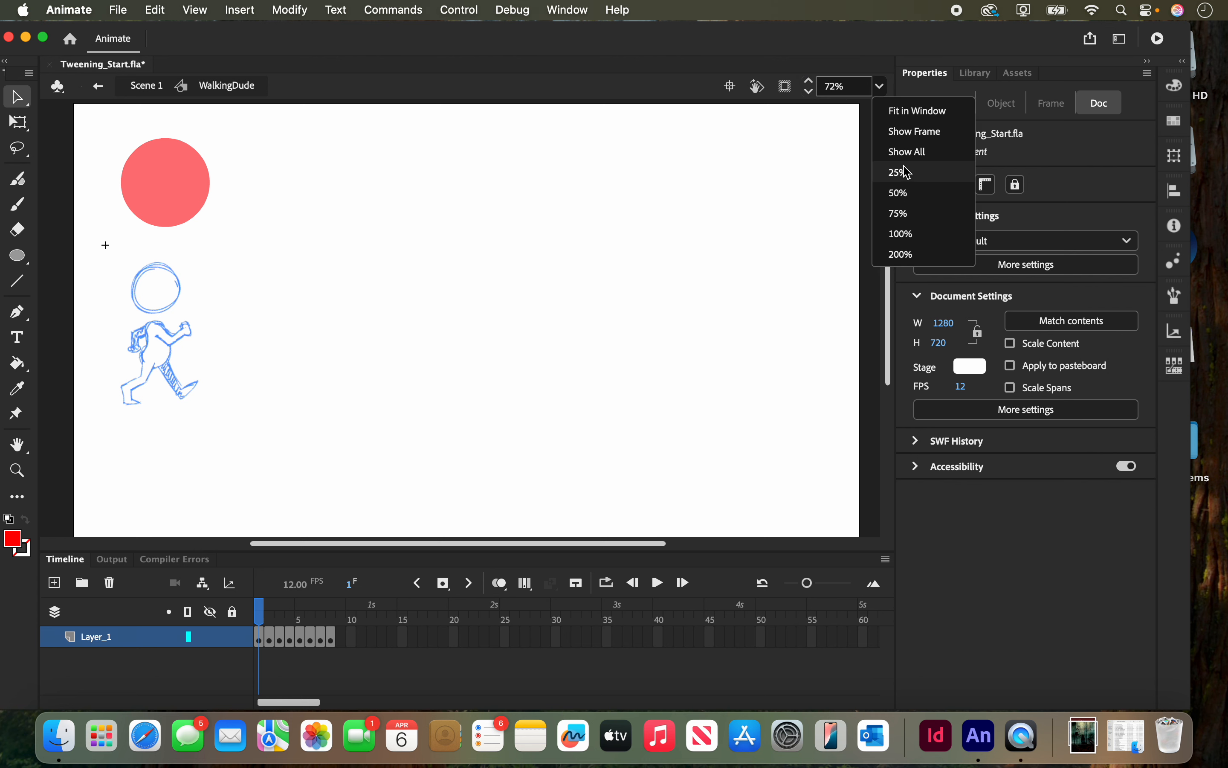
left_click(908, 179)
left_click(885, 89)
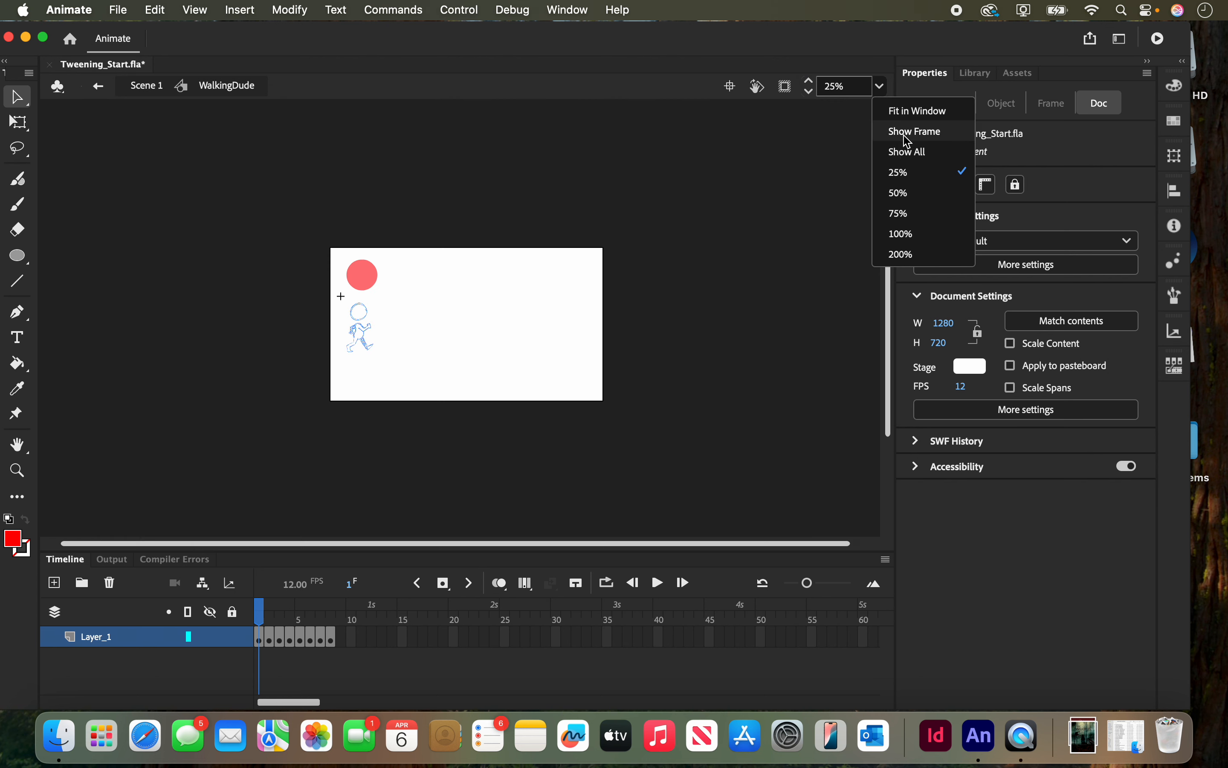
left_click(909, 194)
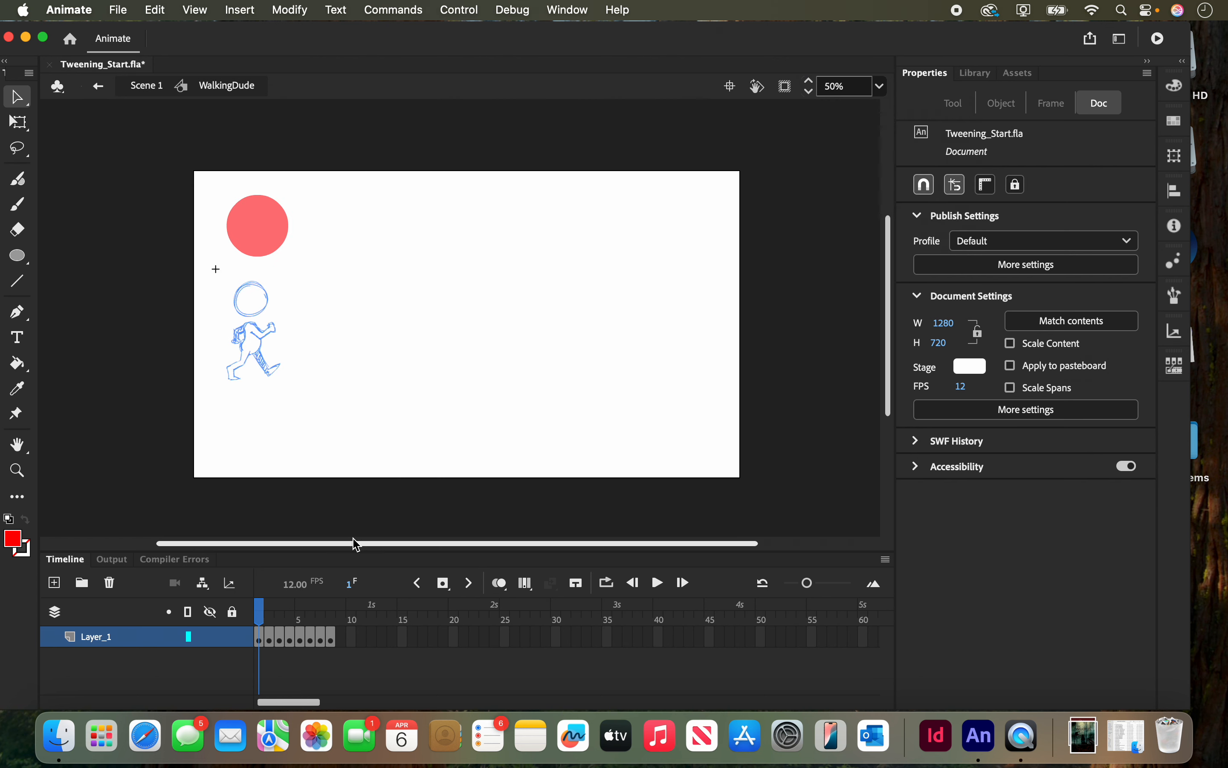
left_click_drag(355, 540, 266, 550)
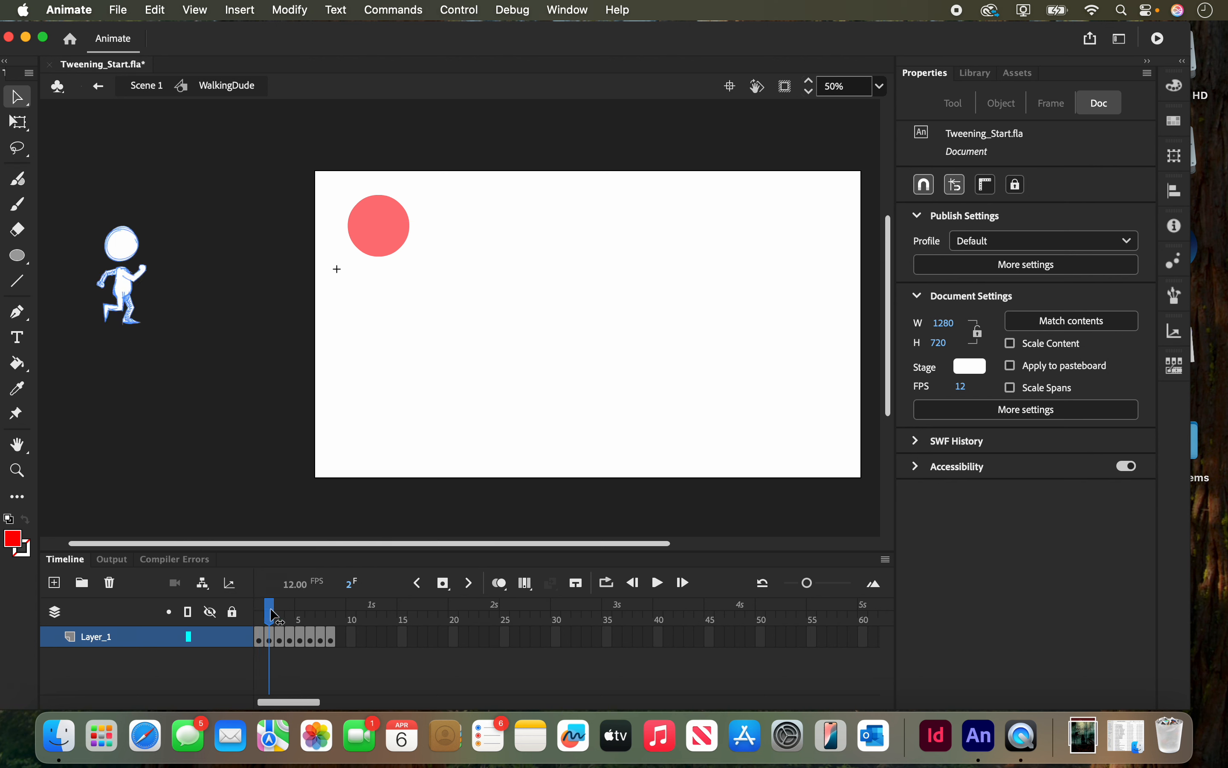
mouse_move(261, 614)
left_mouse_down()
mouse_move(318, 608)
mouse_move(248, 613)
mouse_move(330, 610)
mouse_move(263, 617)
left_mouse_up()
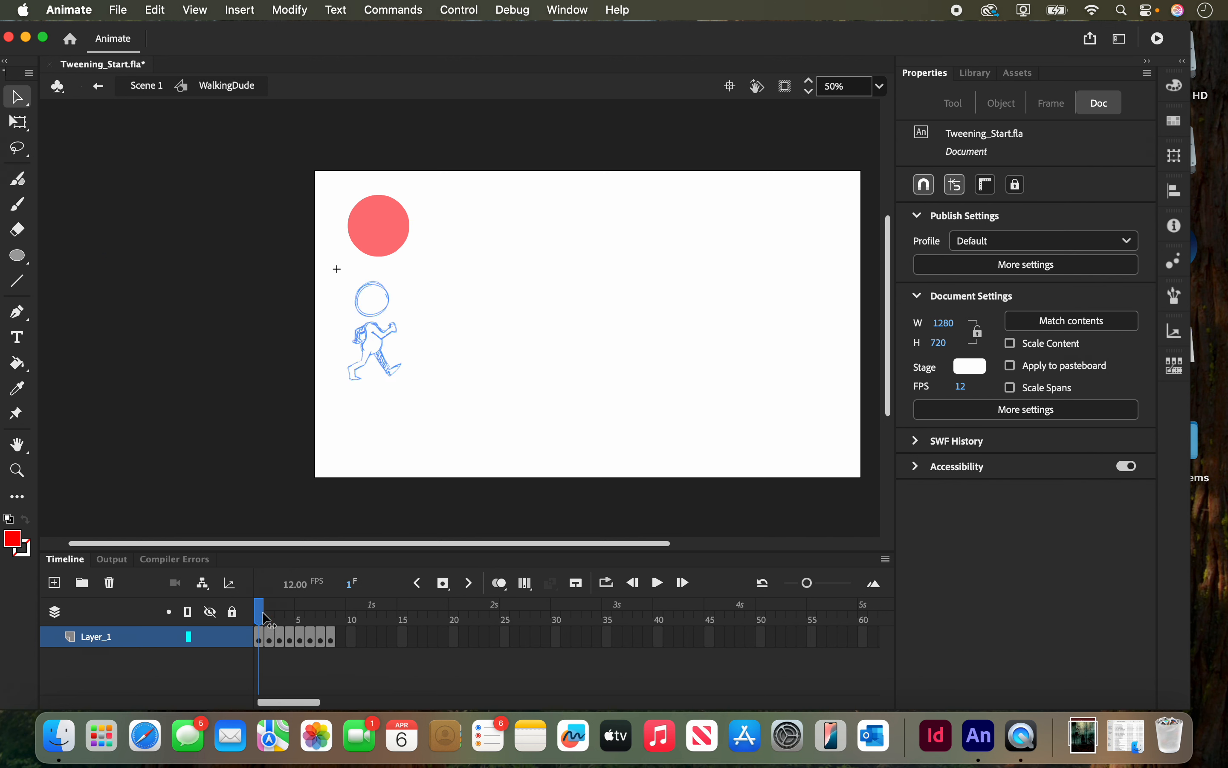
left_click(261, 635)
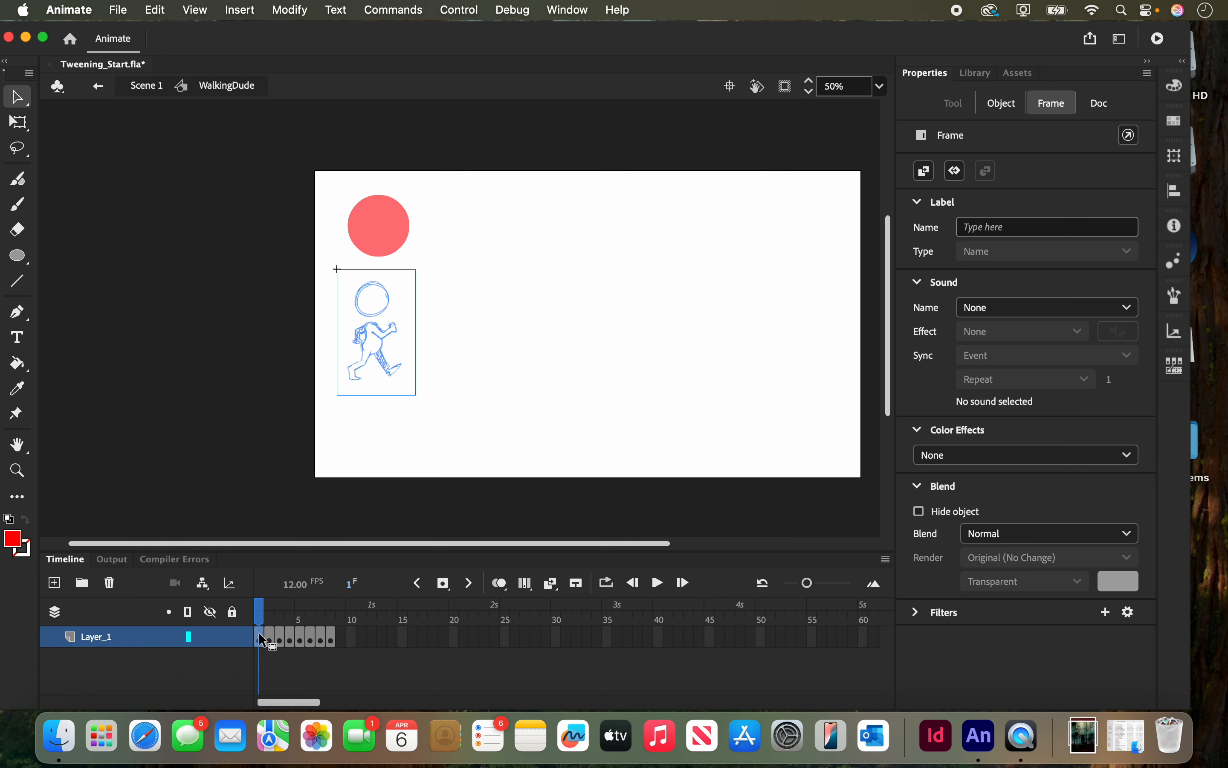
- Align the frame 1 pose with the following poses inside the WalkingDude symbol using onion skinning, and scrub through all eight frames to check it
left_click(503, 586)
left_click_drag(368, 313, 122, 260)
key("Left")
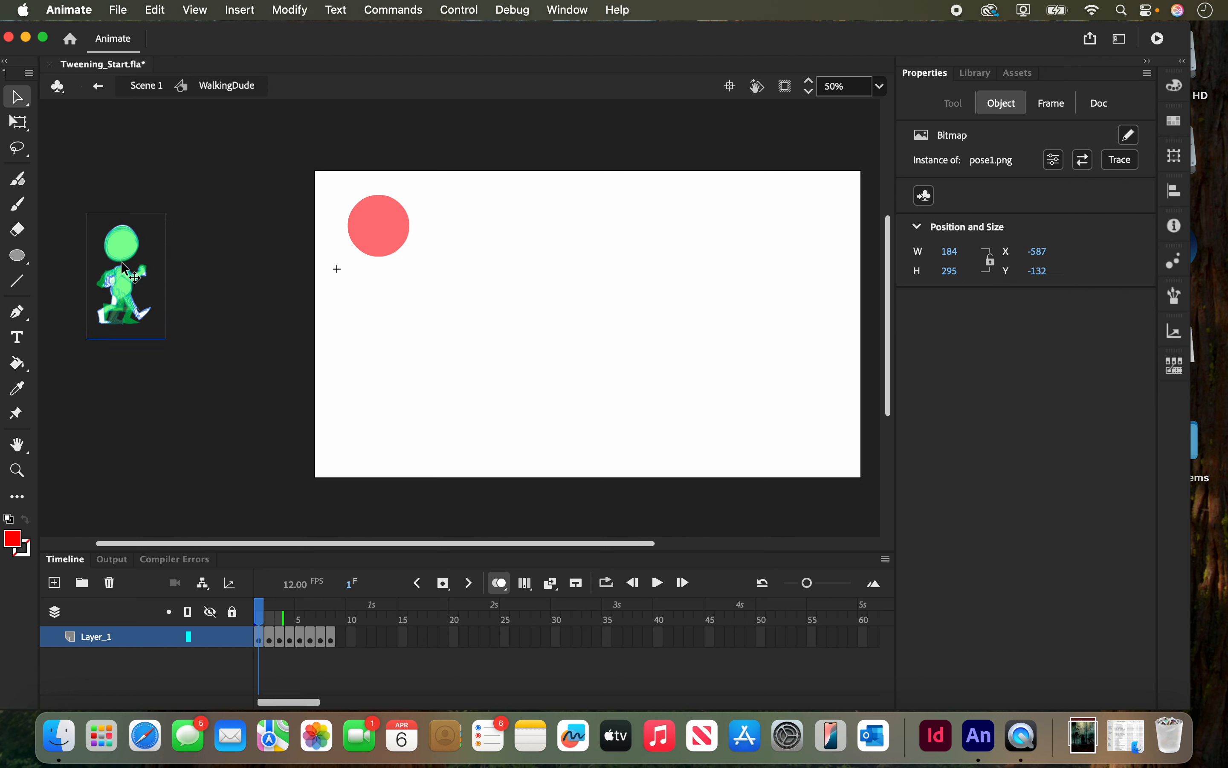
left_click(505, 587)
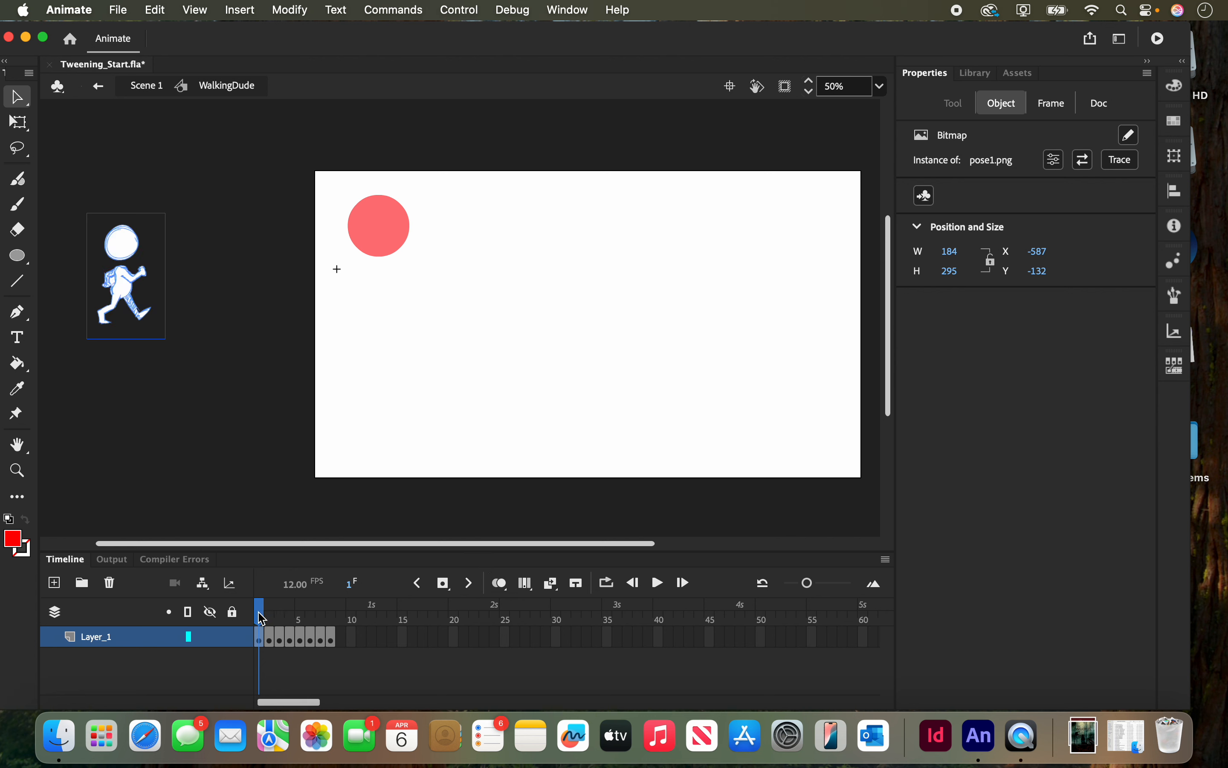
left_click_drag(260, 621, 331, 621)
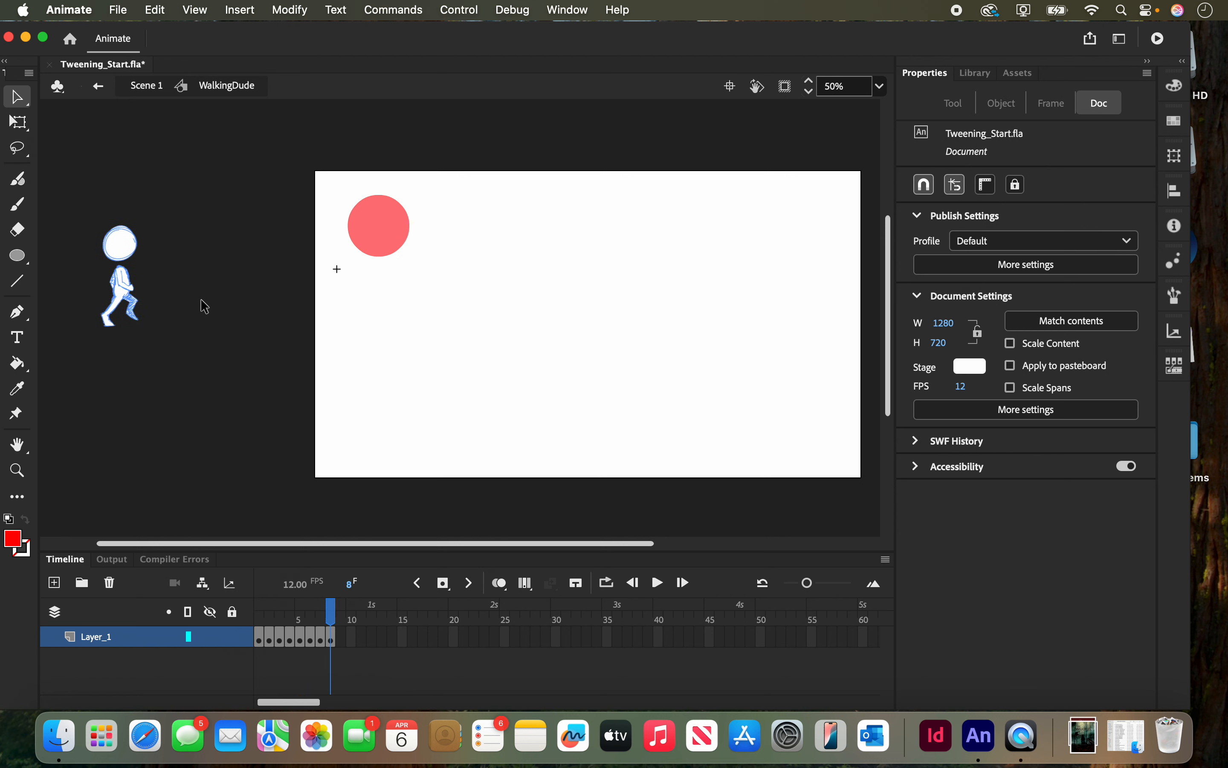
- Return to Scene 1, place the walker below the red ball at about X 645, Y 418, and compare frames 1 and 2
left_click(100, 87)
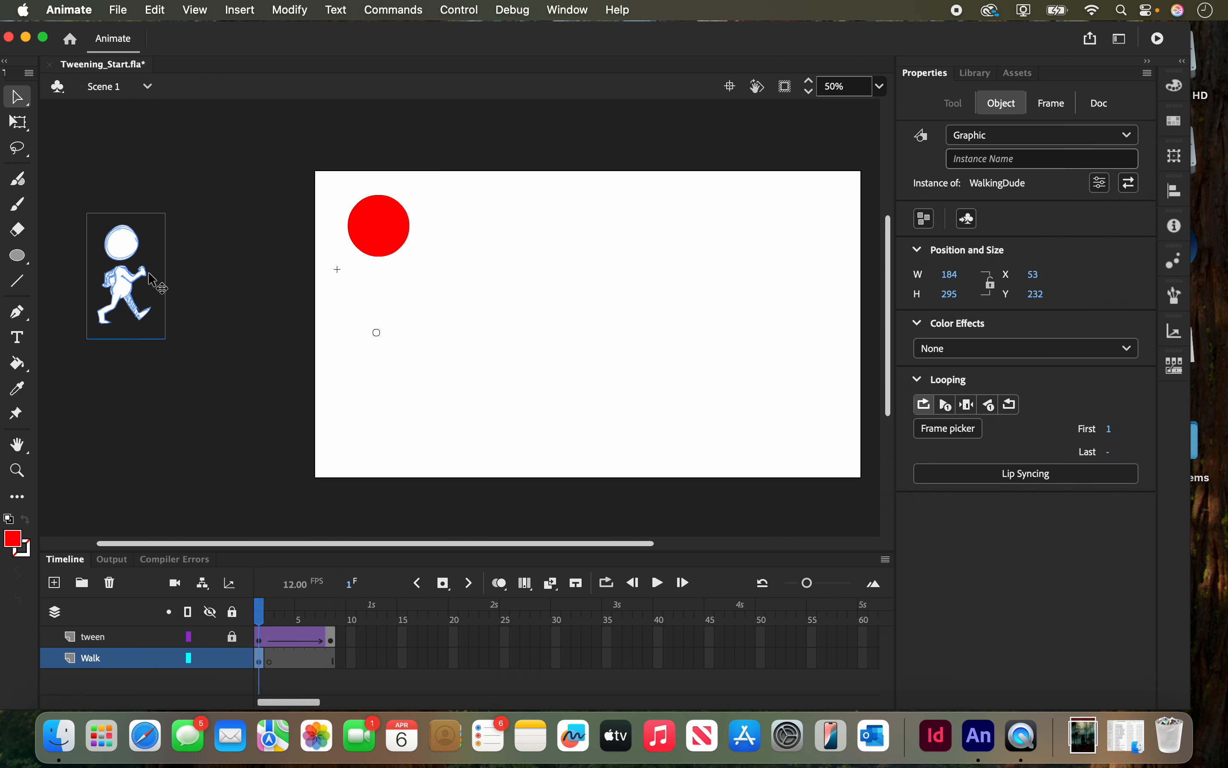
left_click_drag(137, 269, 381, 346)
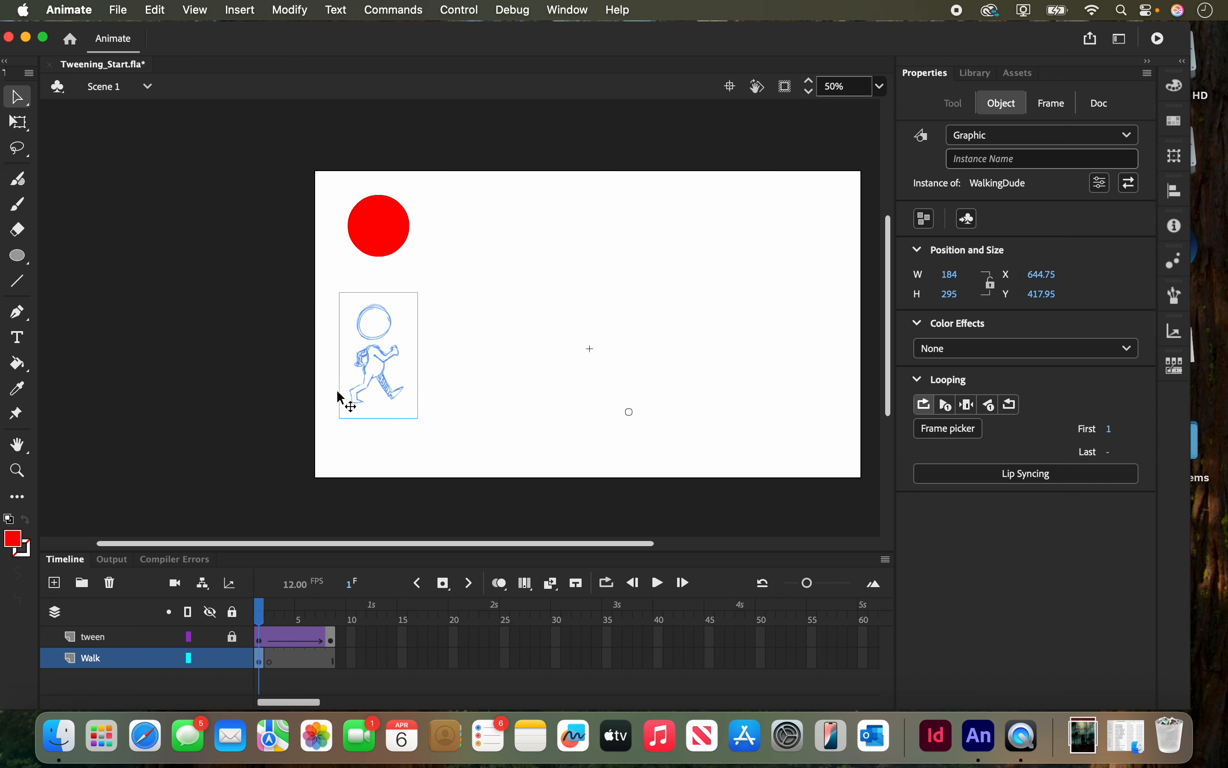
left_click(271, 661)
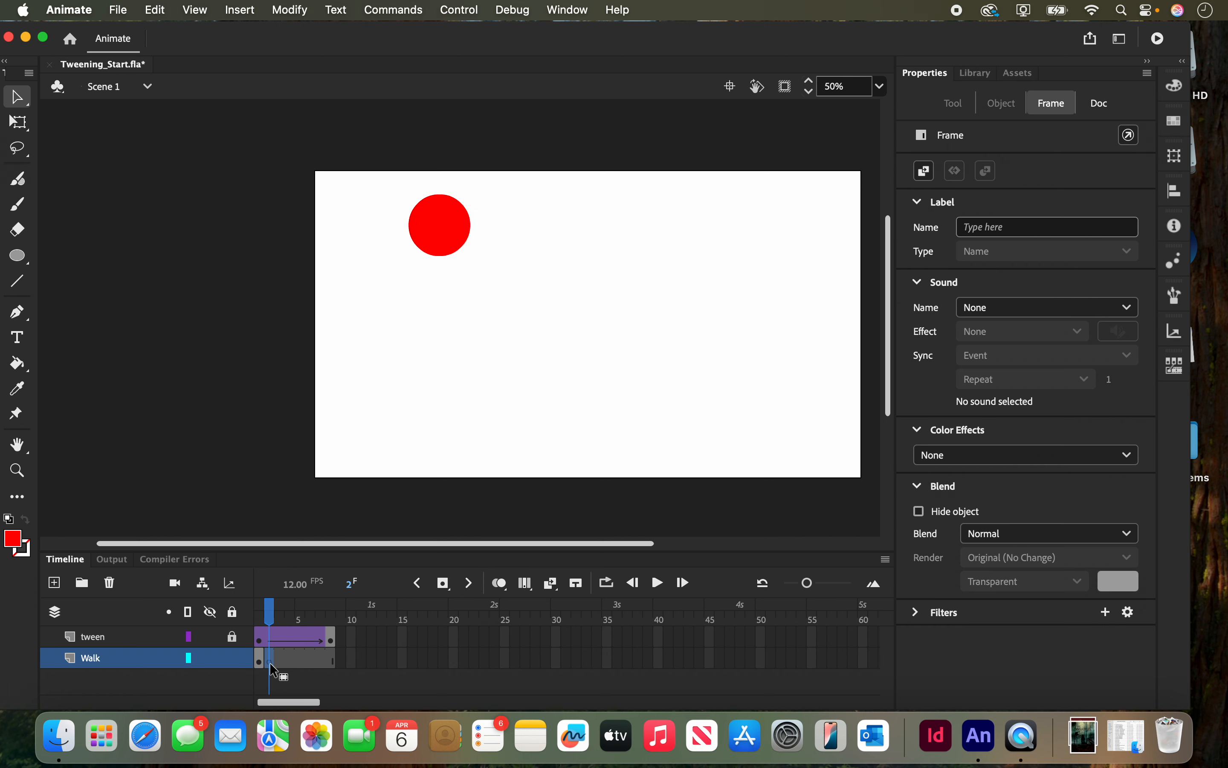
left_click(261, 618)
left_click_drag(260, 619, 274, 620)
left_click(266, 620)
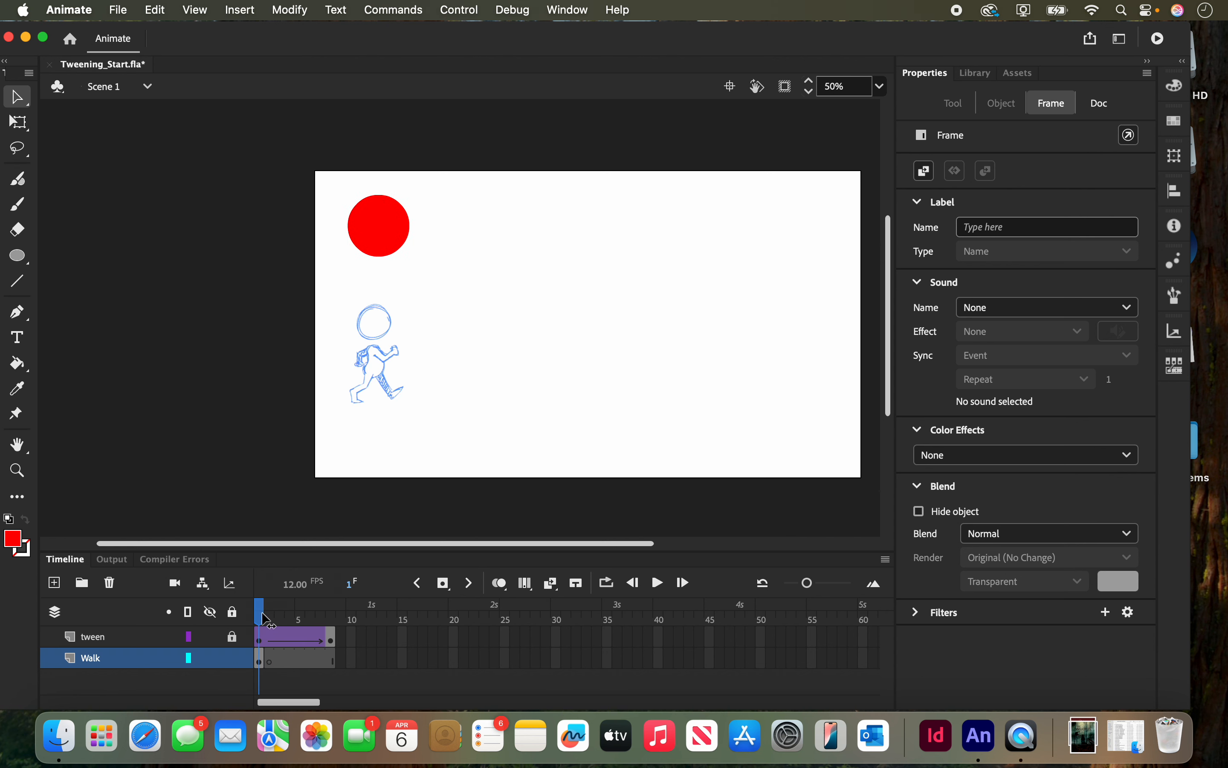
left_click(272, 619)
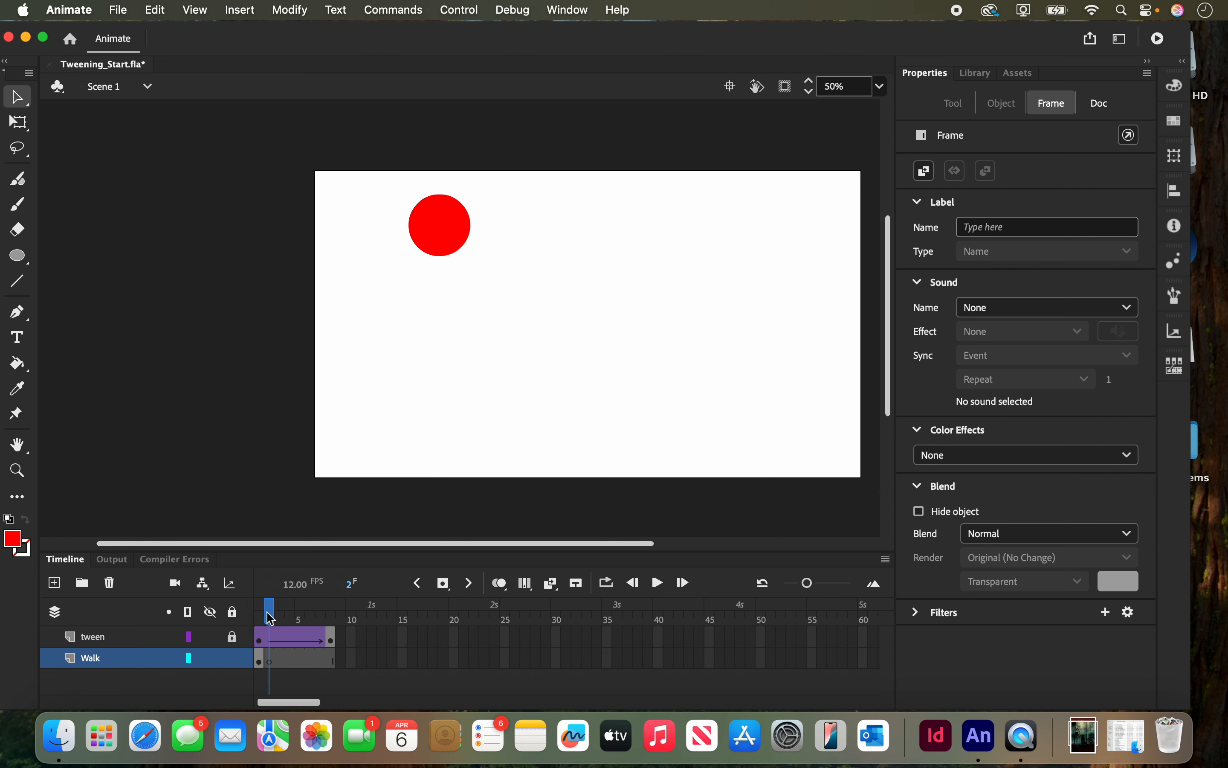
- Clear the blank keyframe at frame 2 of the Walk layer and scrub through the walk in Scene 1
left_click(269, 663)
right_click(269, 660)
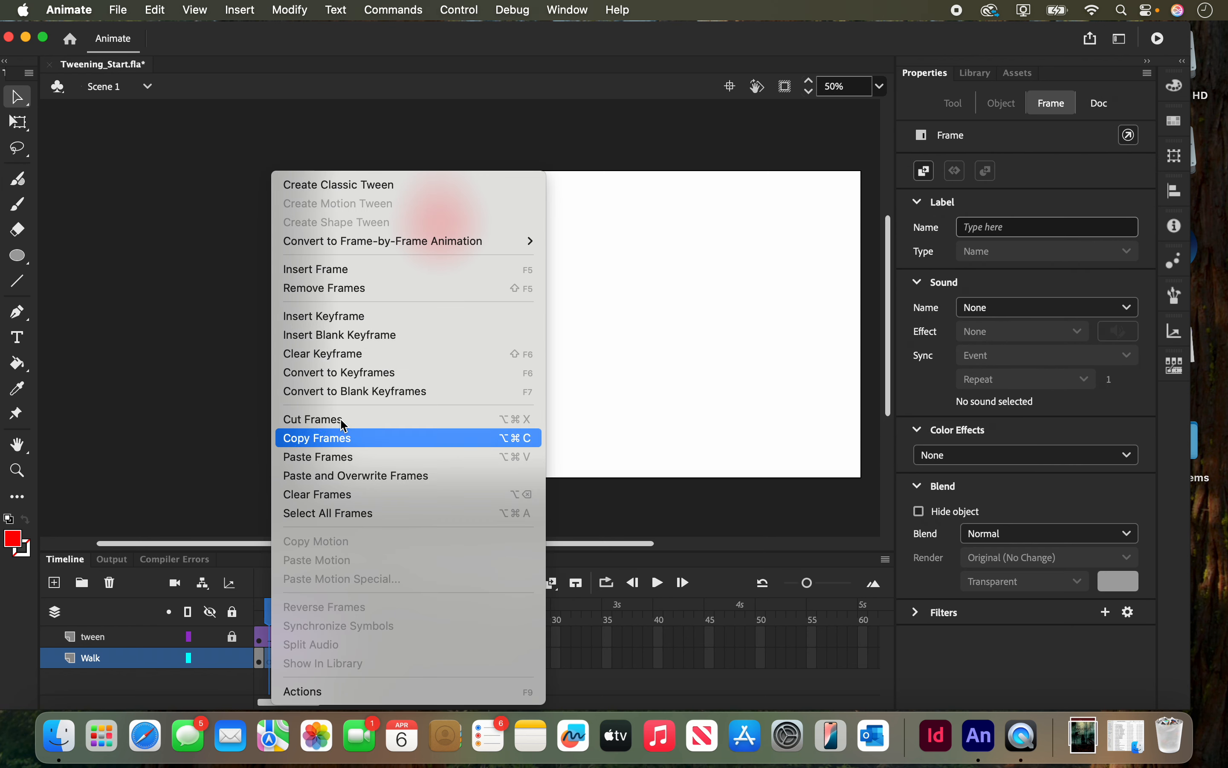
left_click(342, 354)
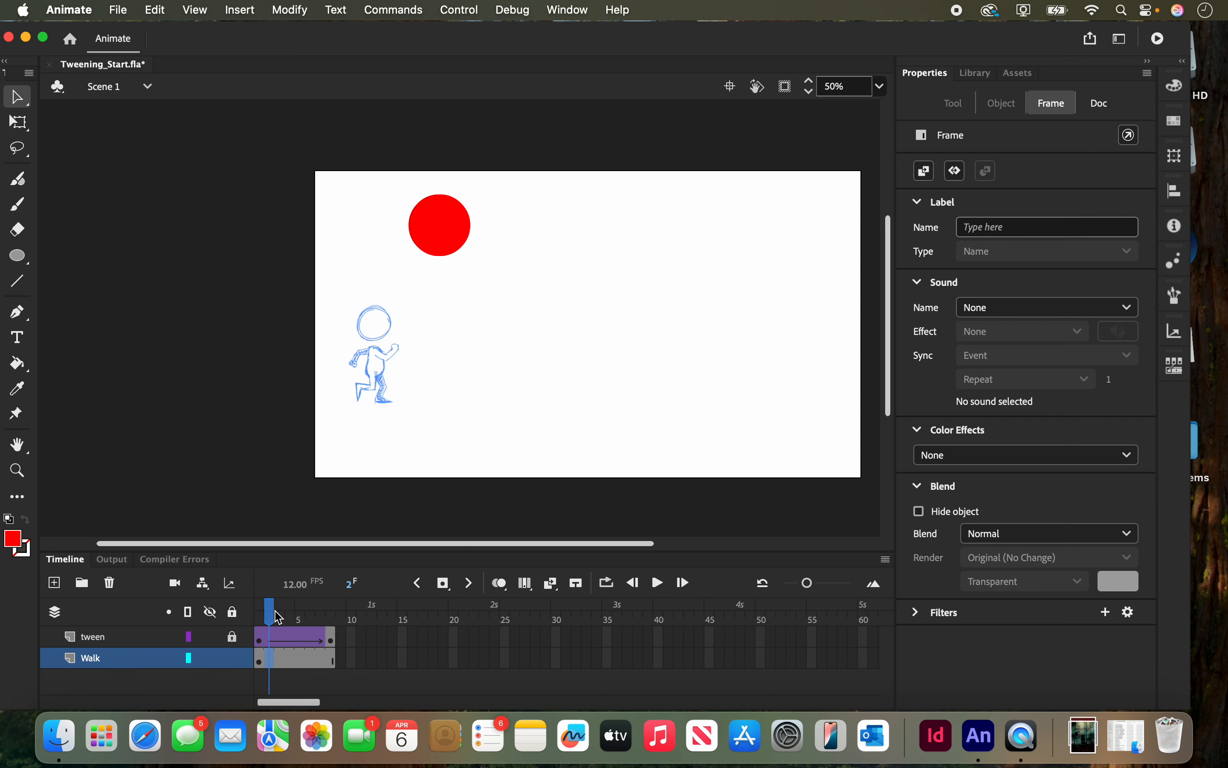
left_click(263, 616)
left_click_drag(265, 618, 311, 622)
mouse_move(323, 618)
left_mouse_down()
mouse_move(333, 619)
mouse_move(261, 622)
mouse_move(283, 622)
mouse_move(274, 654)
left_mouse_up()
- Compare the Walk layer's keyframe in Scene 1 with the poses on the WalkingDude symbol's own timeline, and return to Scene 1
left_click(261, 661)
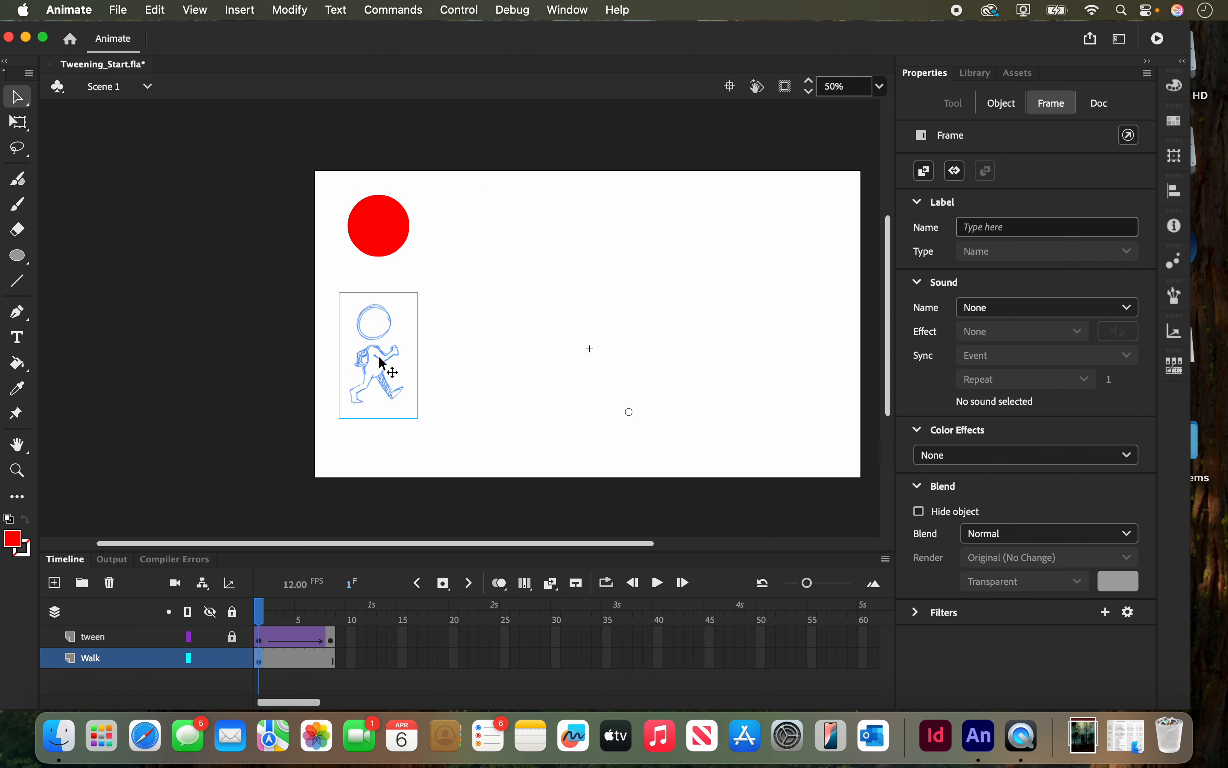
mouse_move(266, 614)
left_mouse_down()
mouse_move(333, 613)
mouse_move(261, 610)
left_mouse_up()
left_click(398, 342)
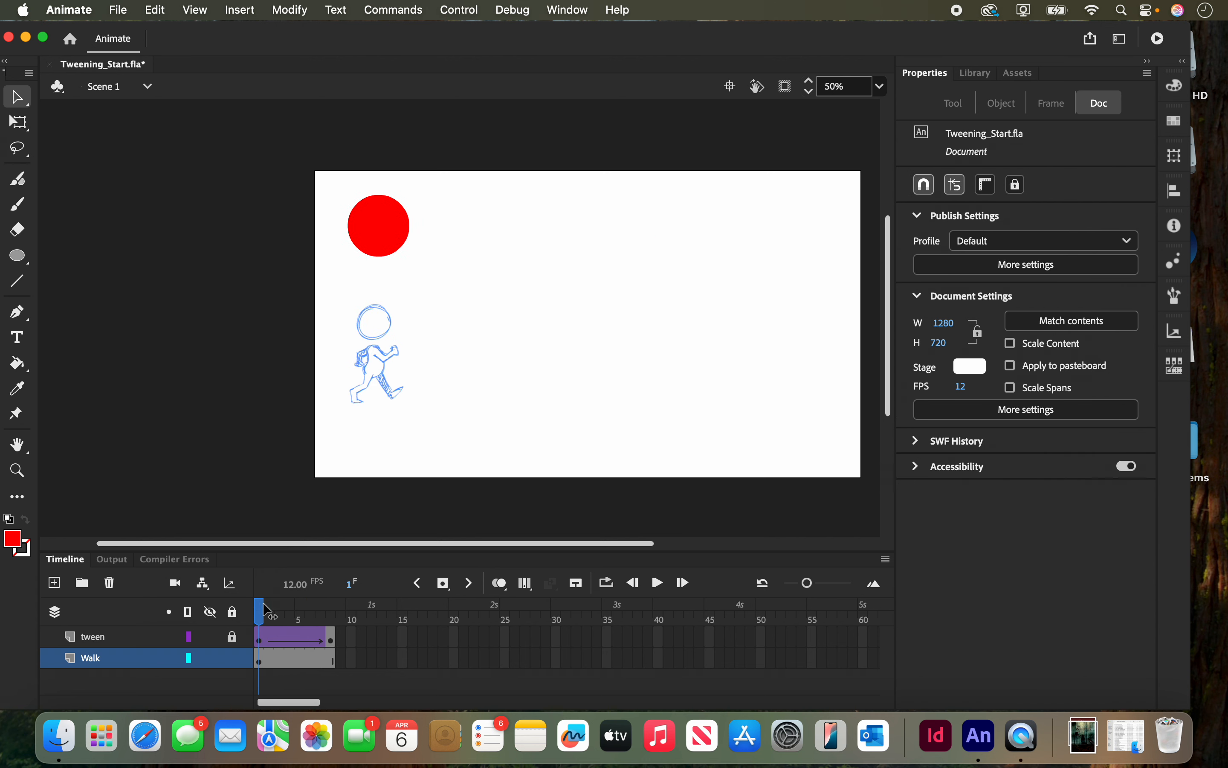
left_click(375, 363)
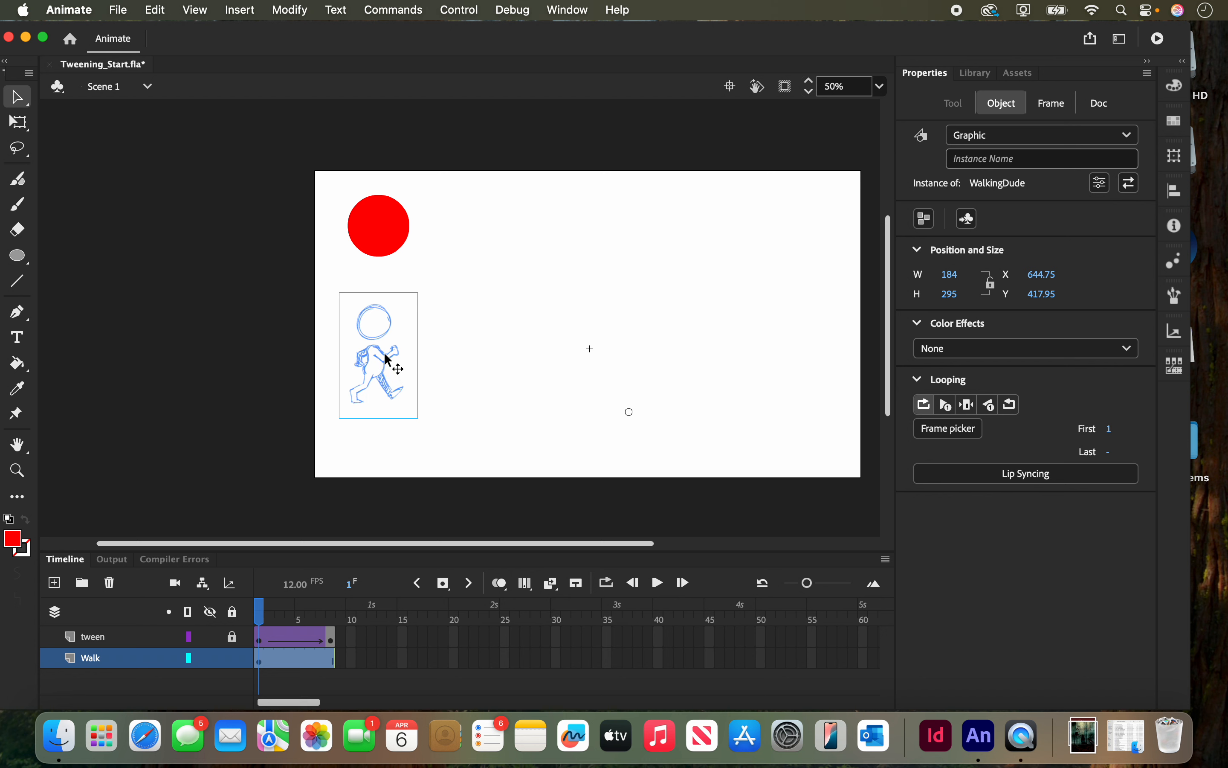
double_click(388, 359)
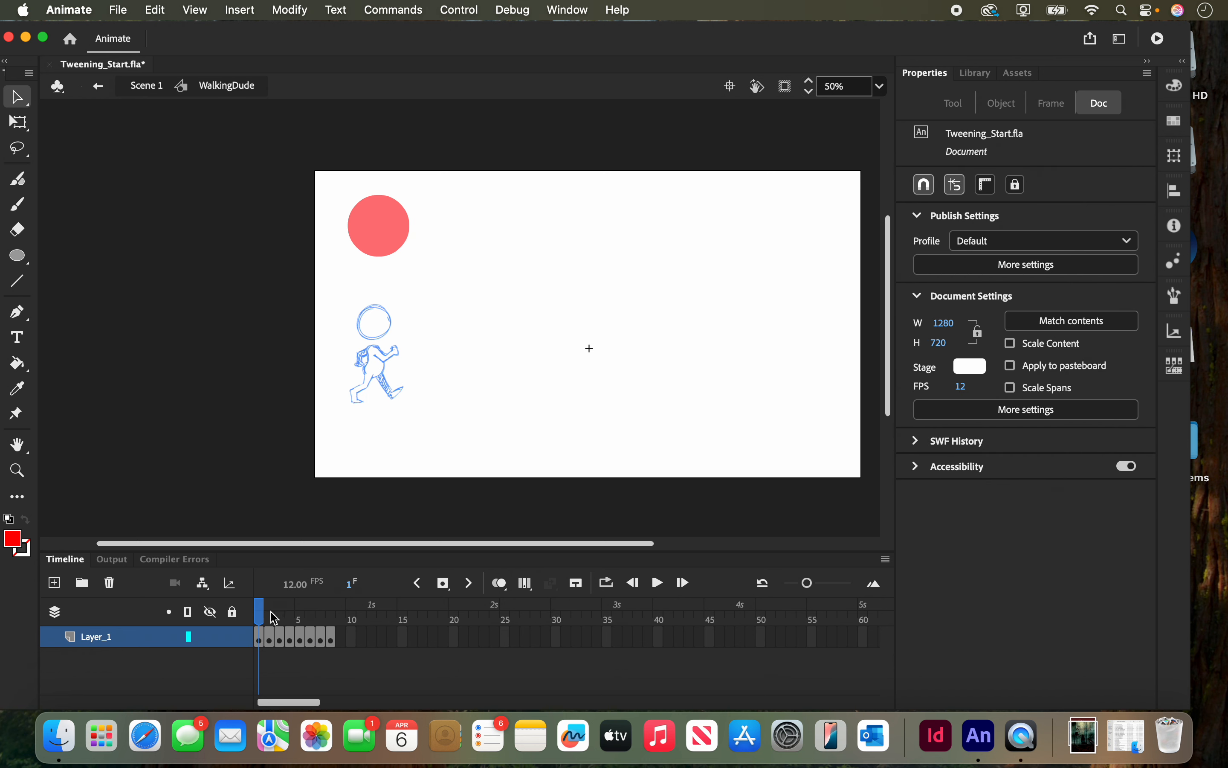
mouse_move(262, 619)
left_mouse_down()
mouse_move(331, 618)
mouse_move(259, 618)
left_mouse_up()
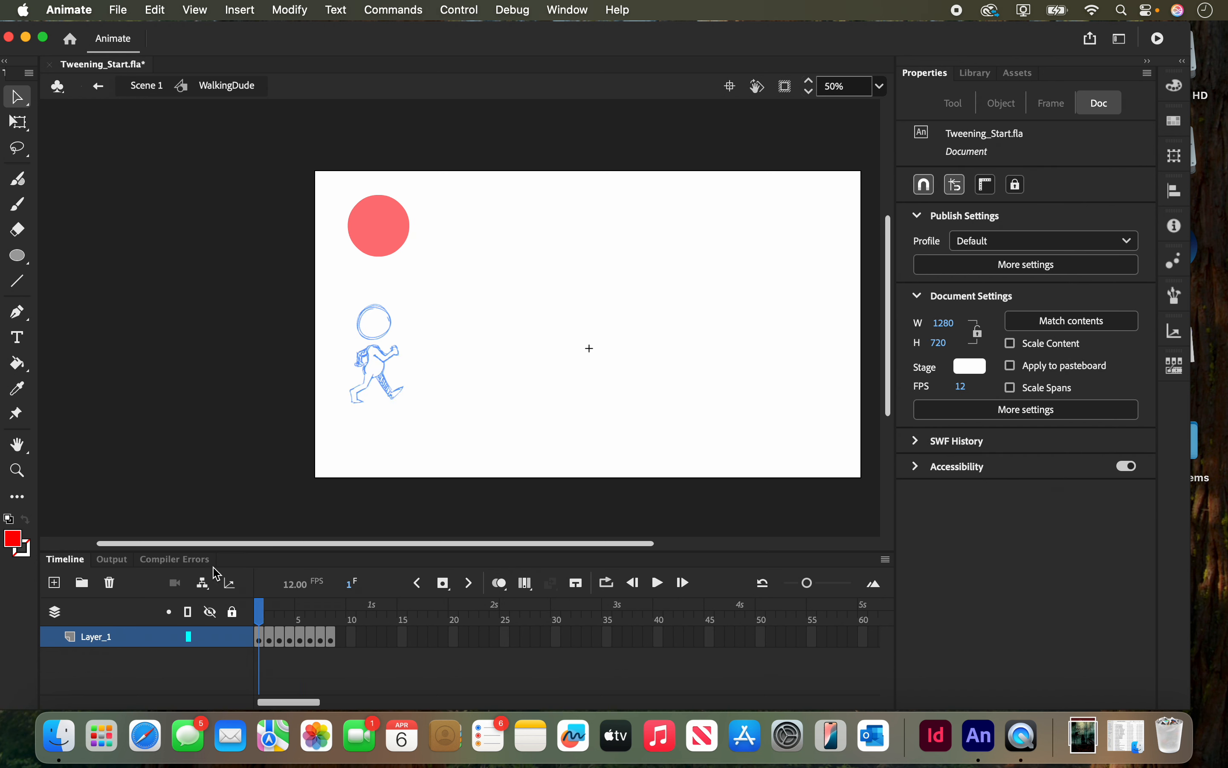
left_click(151, 96)
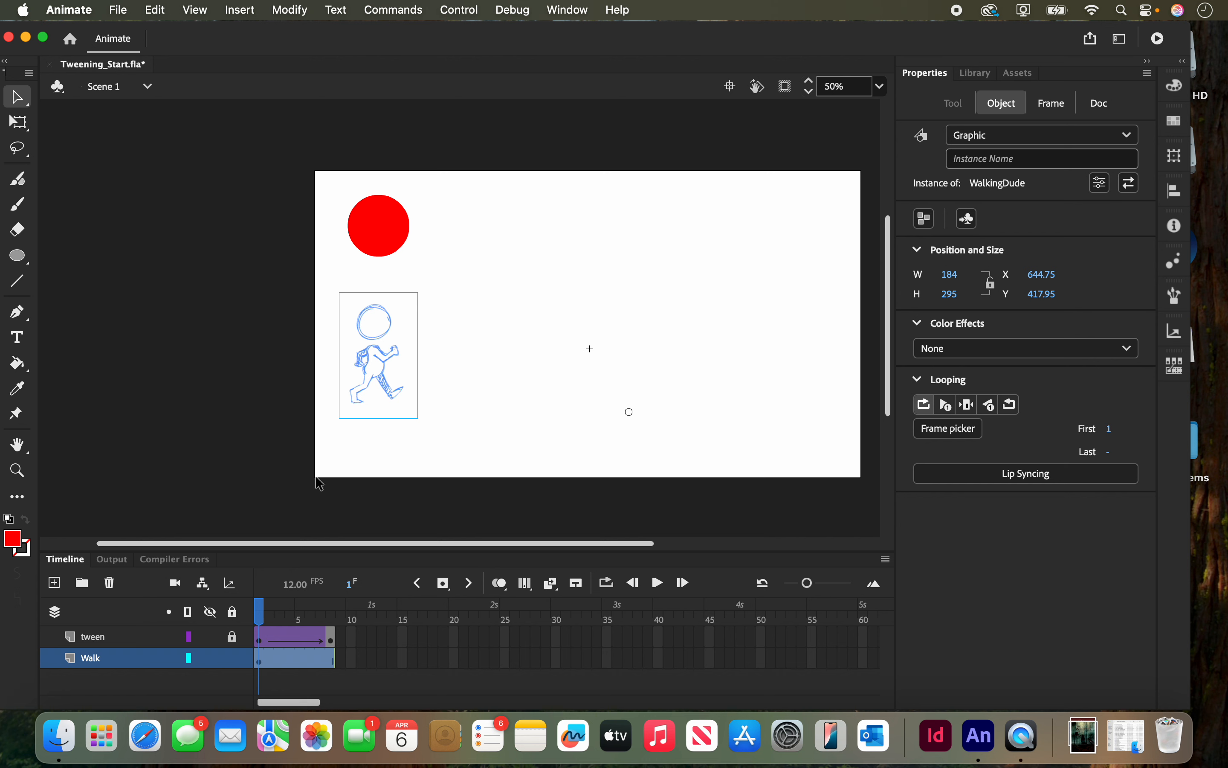
- Try keyframing the walker at frame 8 under the red ball's end position, and undo both the move and the keyframe
left_click(261, 661)
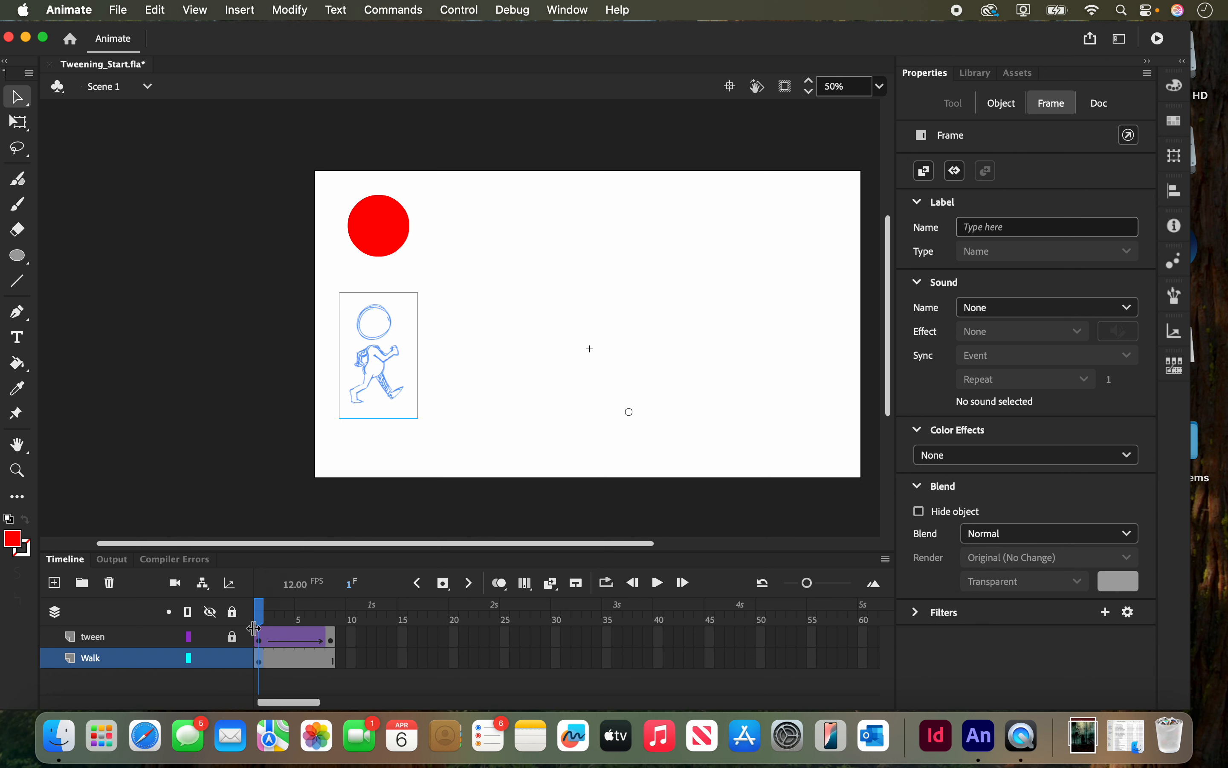
left_click(334, 662)
right_click(334, 663)
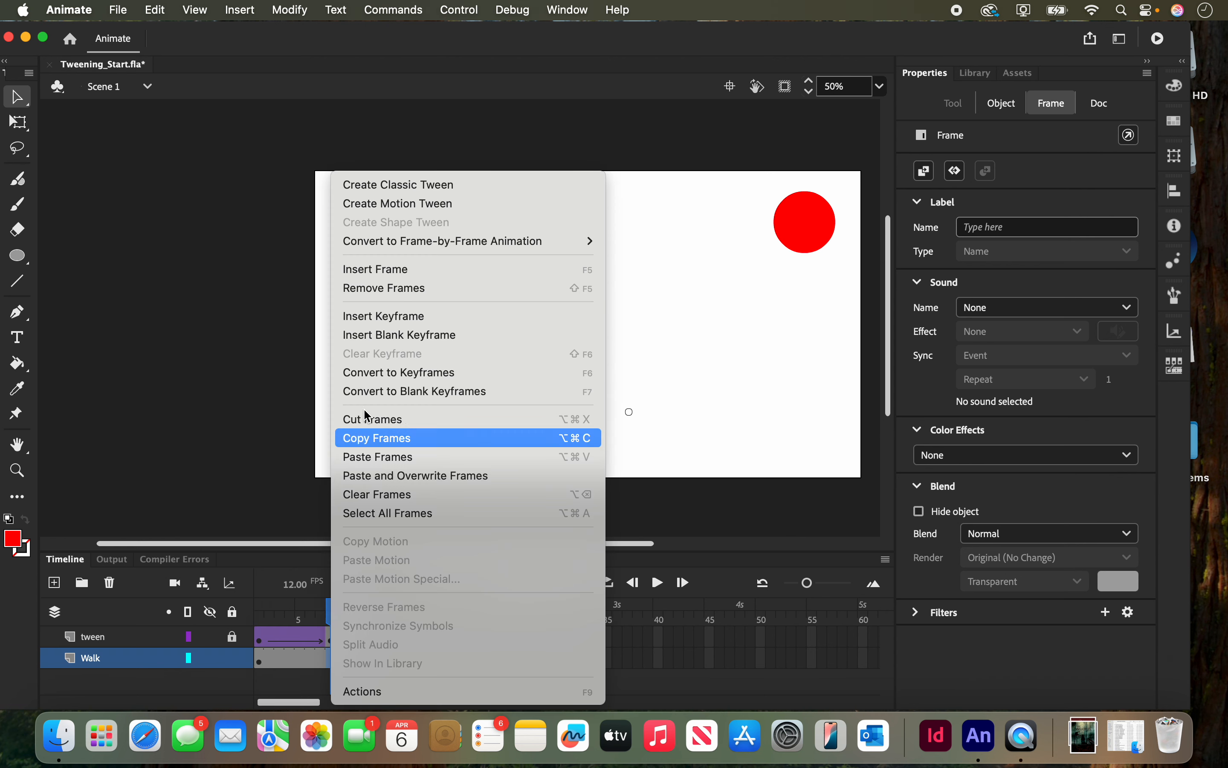
left_click(396, 317)
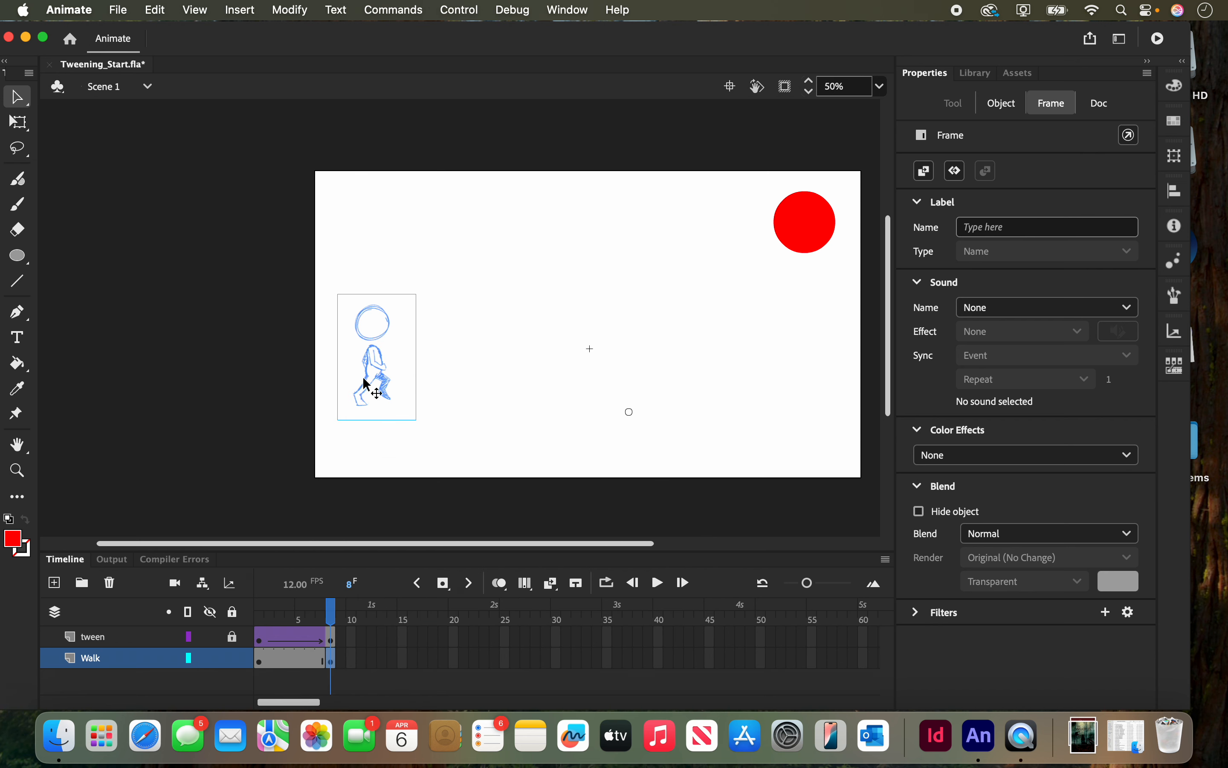
left_click_drag(375, 357, 806, 355)
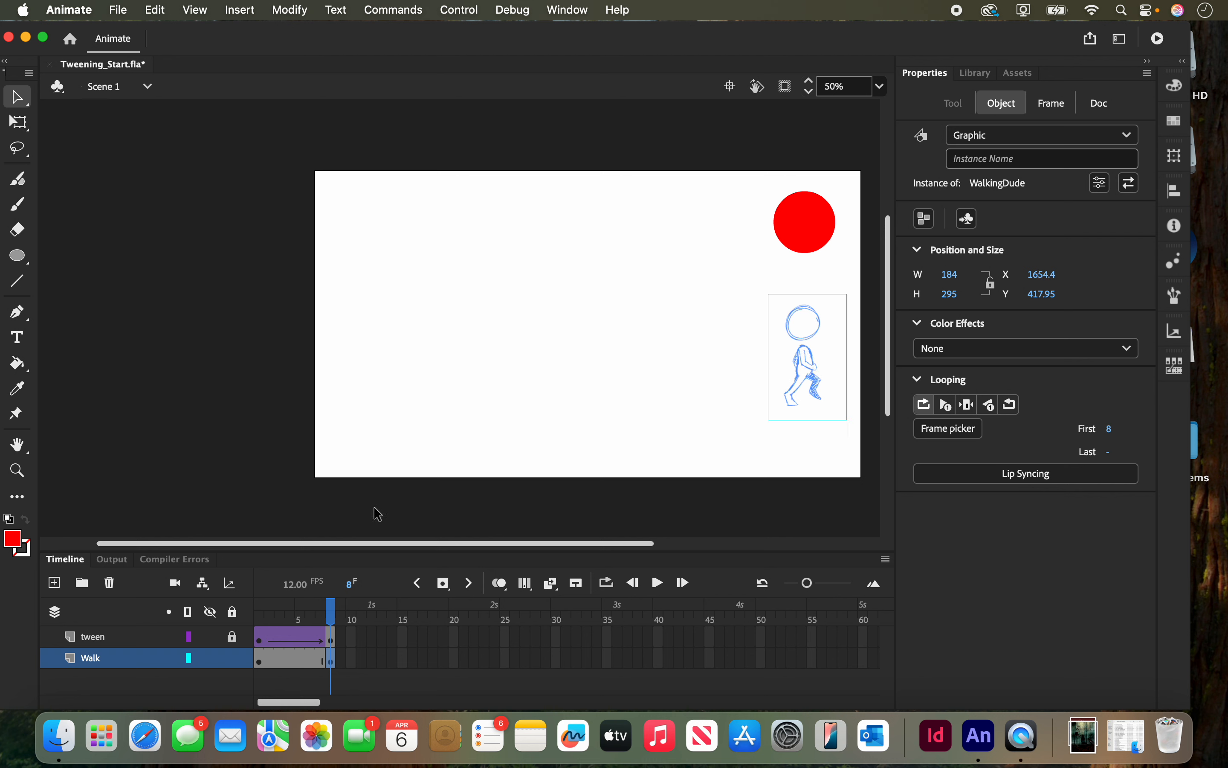
key("super+z")
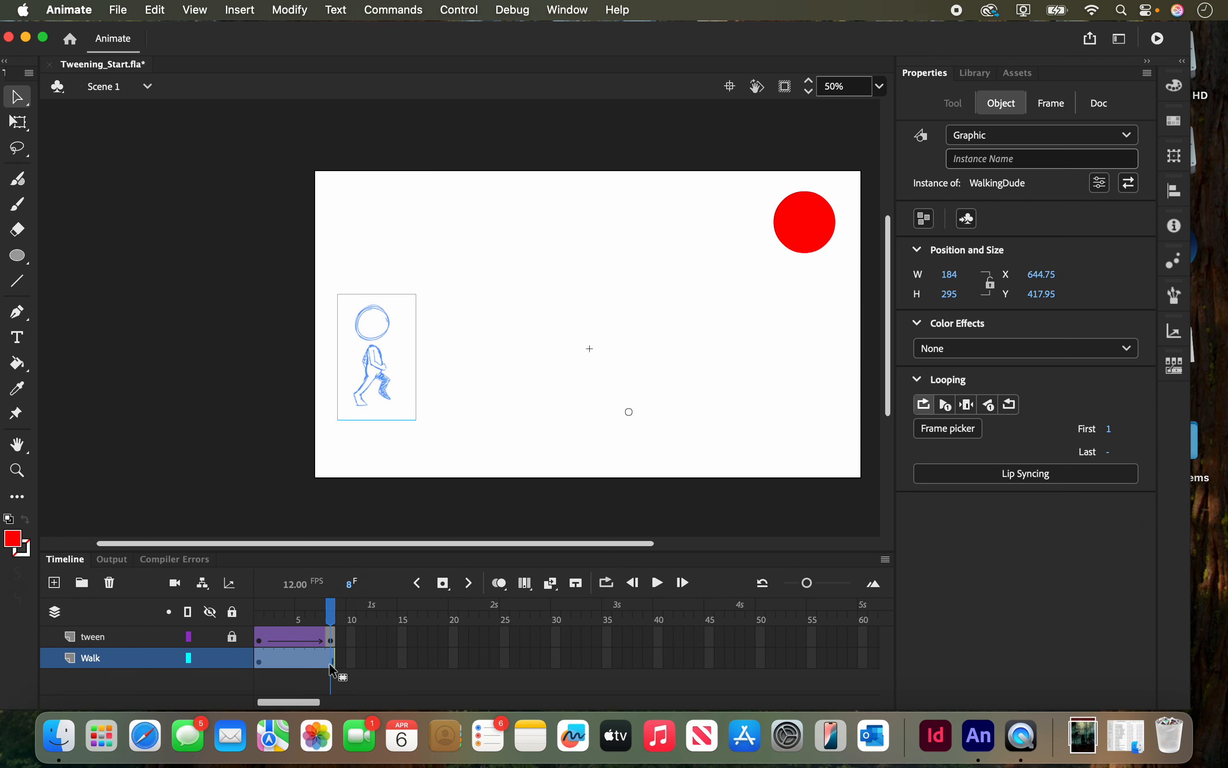
- Insert a keyframe at frame 8 of the Walk layer and move the walker straight across under the red ball, at about X 1654
left_click(331, 659)
right_click(330, 658)
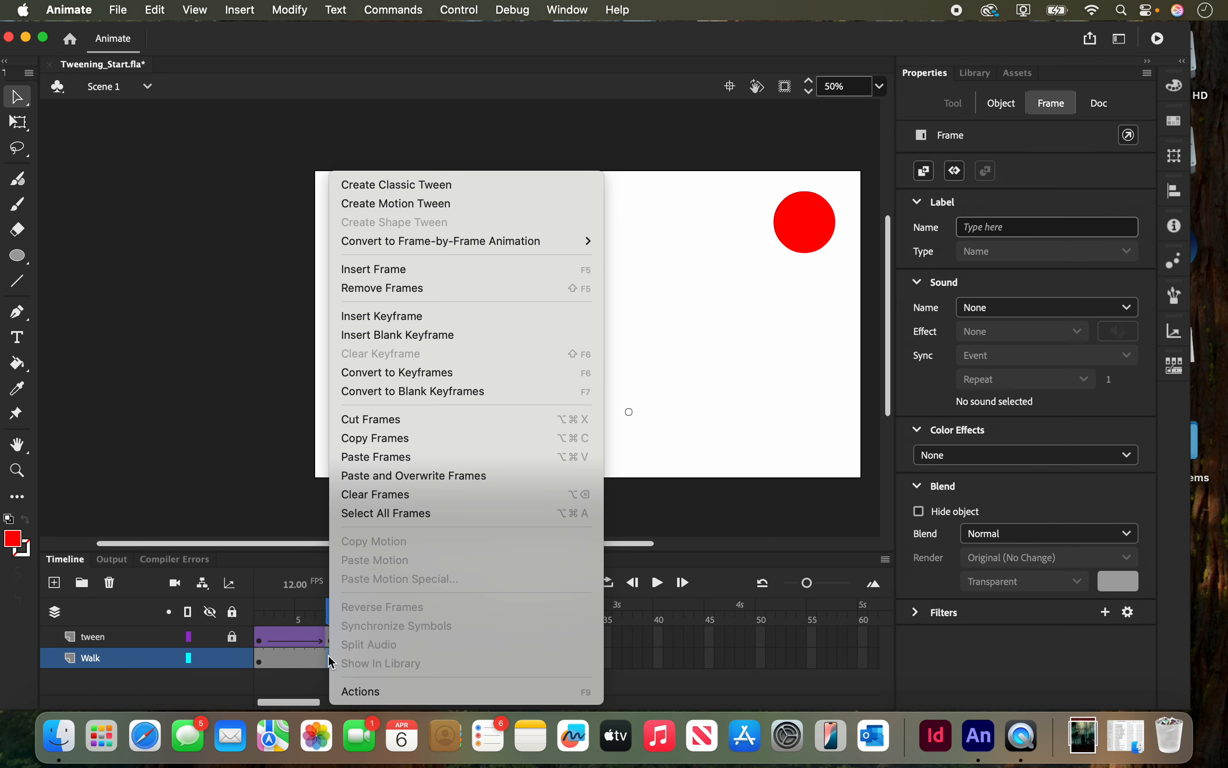
left_click(406, 326)
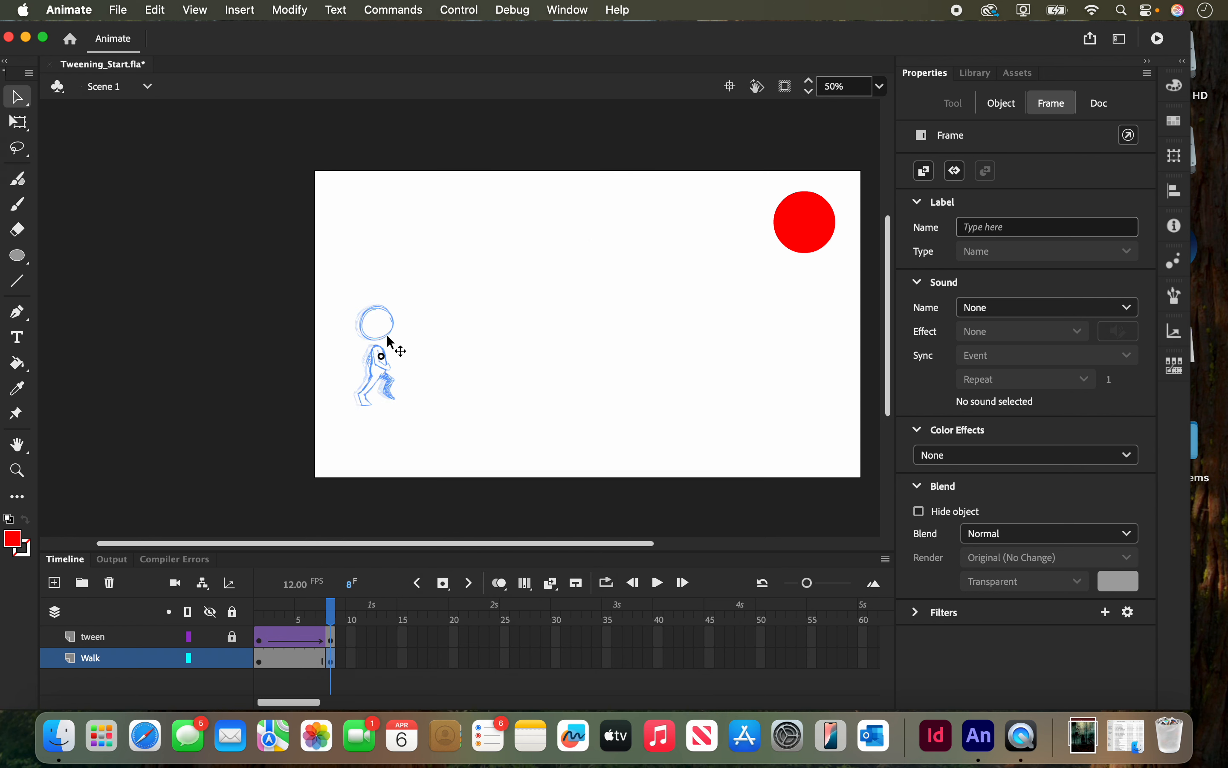
left_click_drag(391, 345, 809, 345)
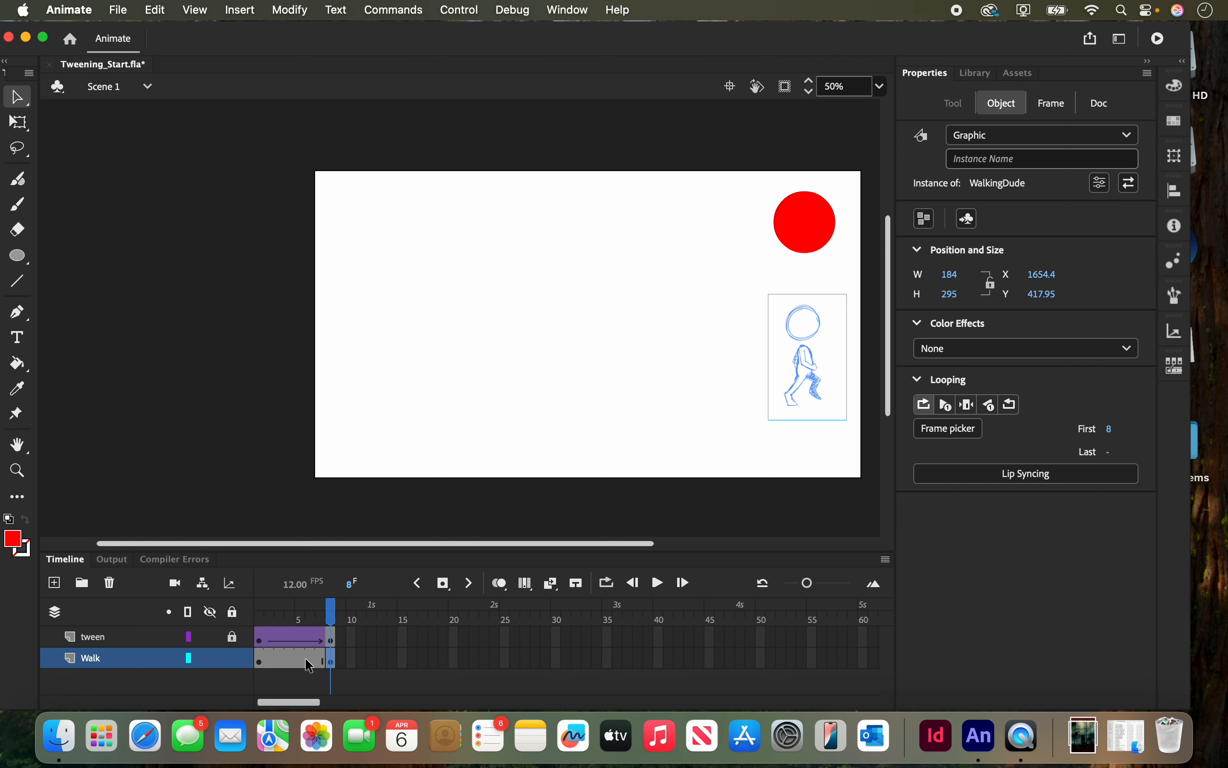
- Create a classic tween between frames 1 and 8 of the Walk layer, and preview the motion by scrubbing and testing the movie
right_click(291, 664)
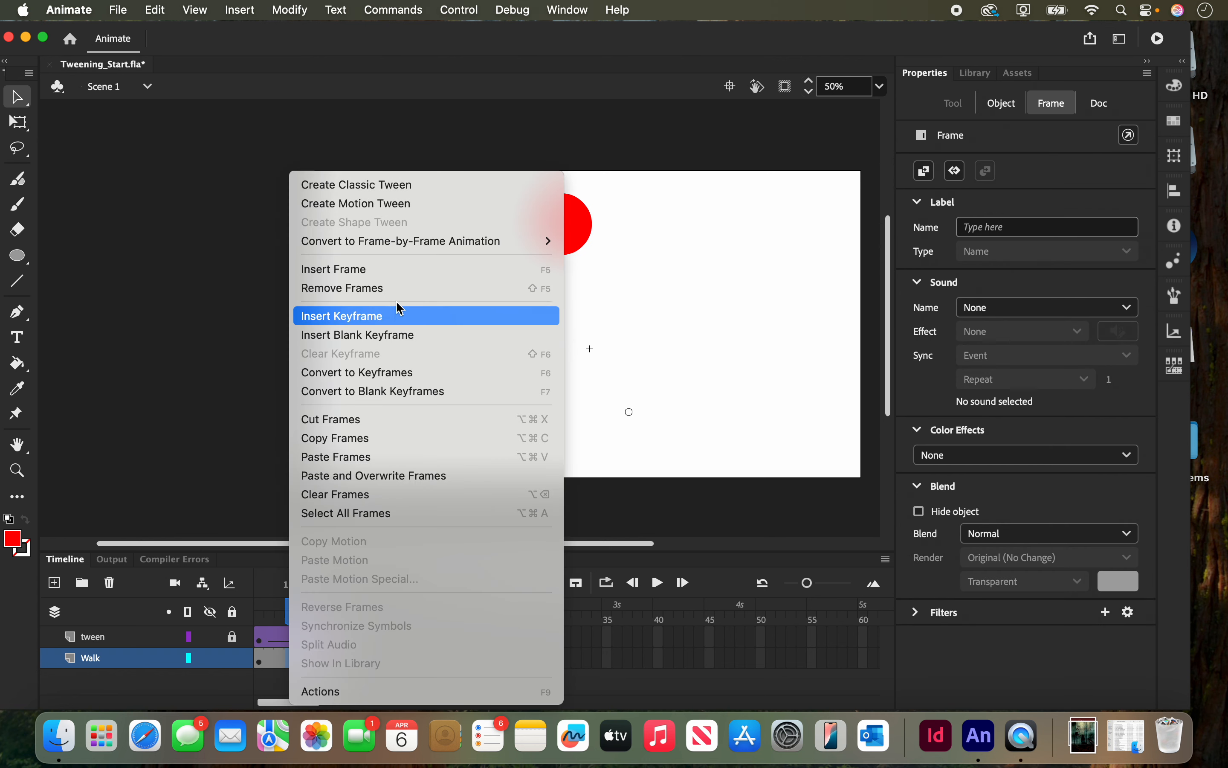
left_click(377, 191)
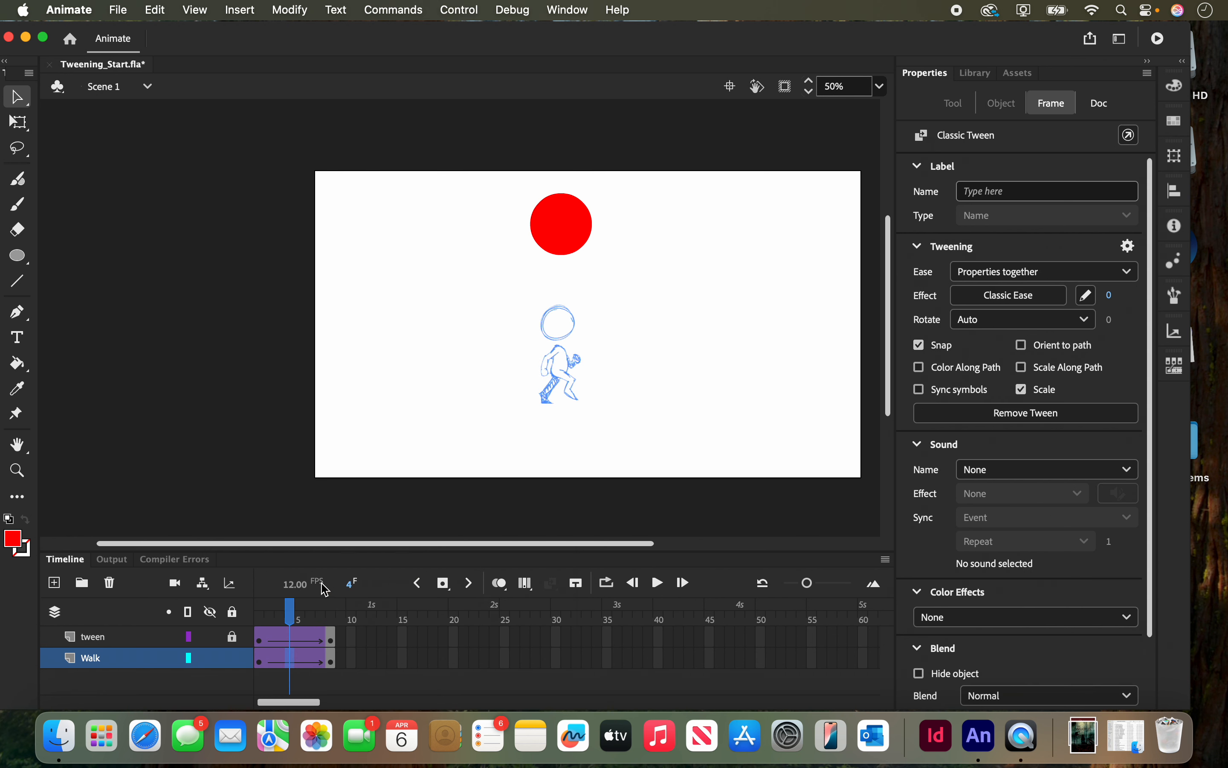
left_click_drag(289, 616, 275, 590)
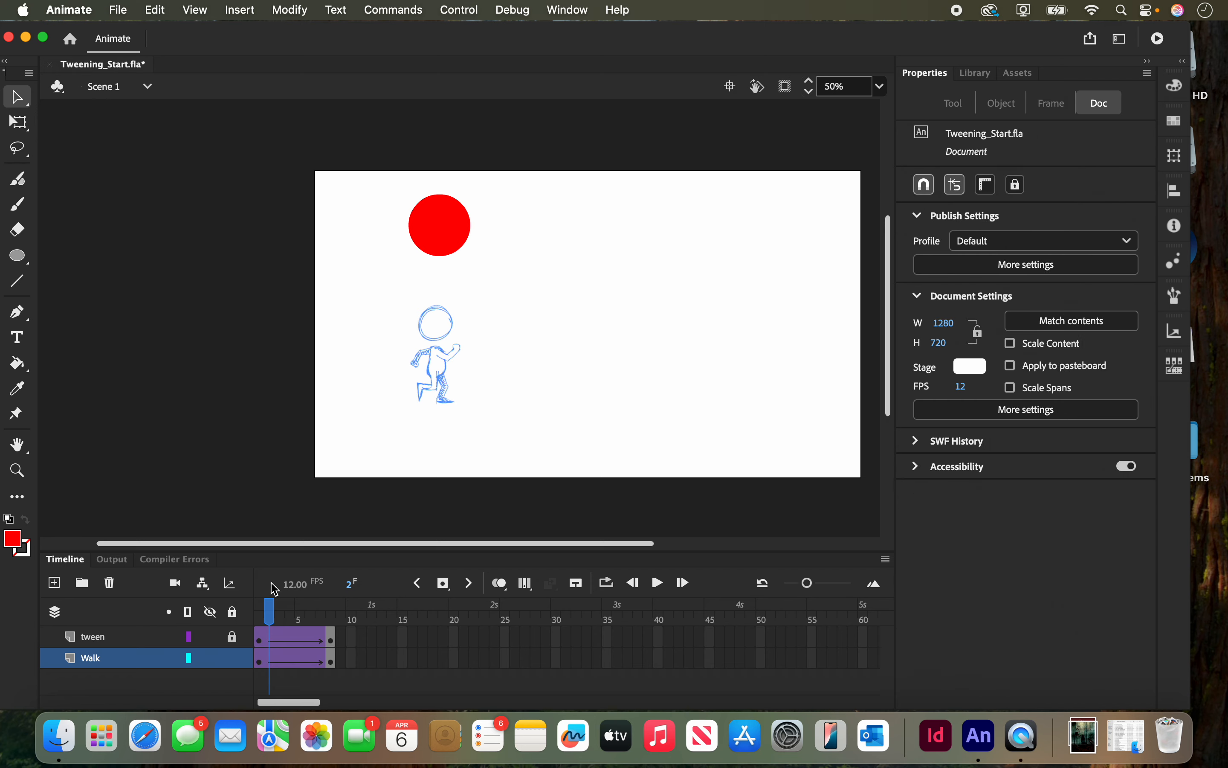
left_click(1172, 34)
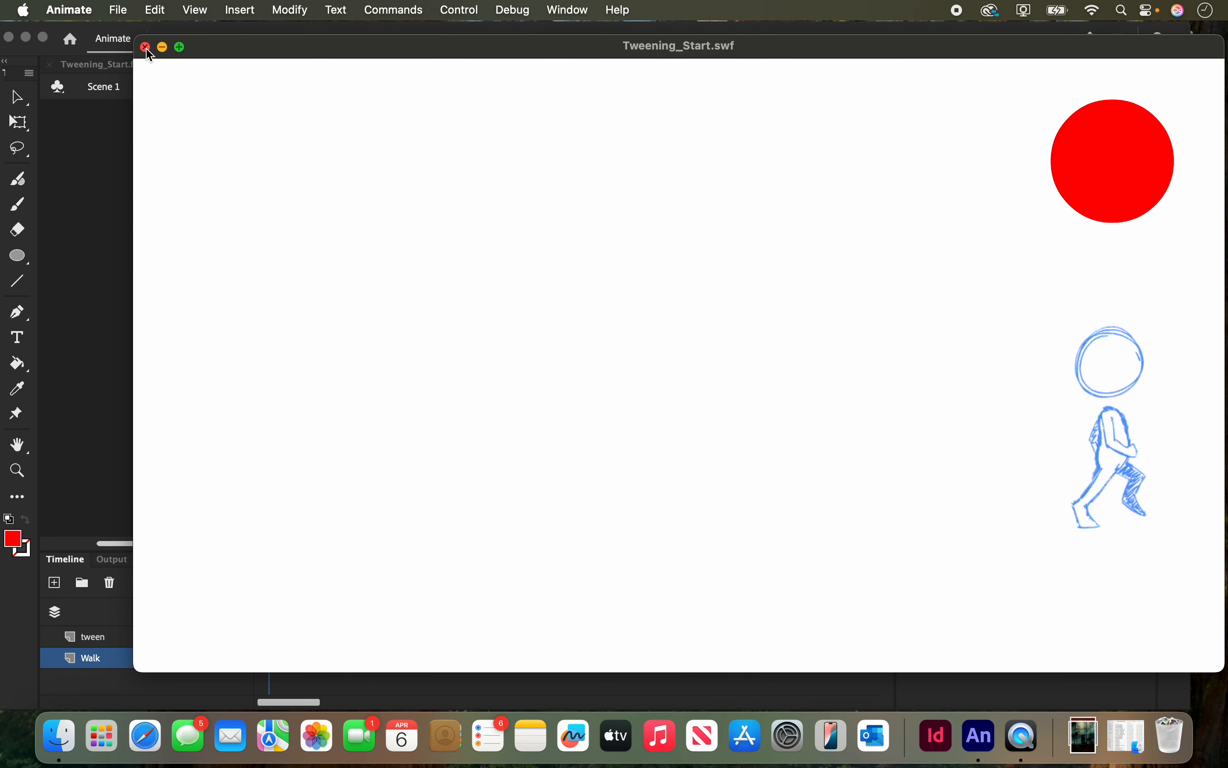
left_click(146, 47)
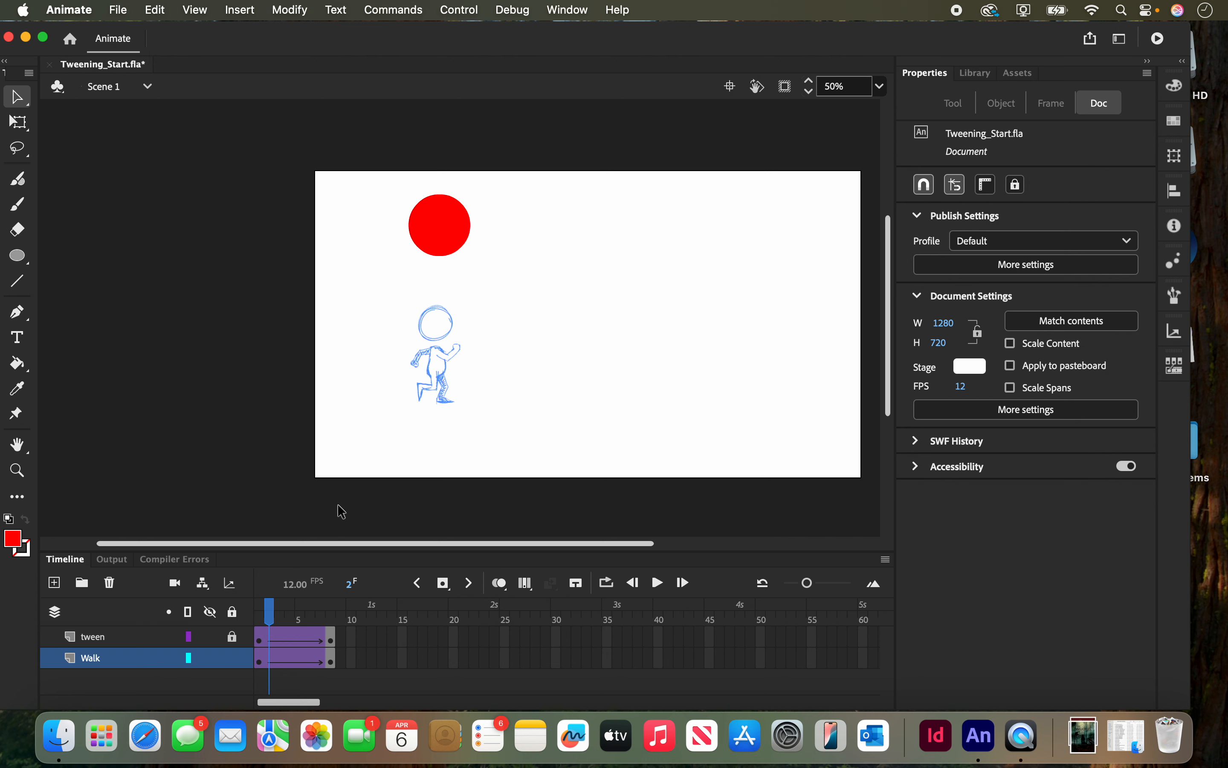
- Set the document frame rate to 8 fps and test the movie again
left_click(289, 10)
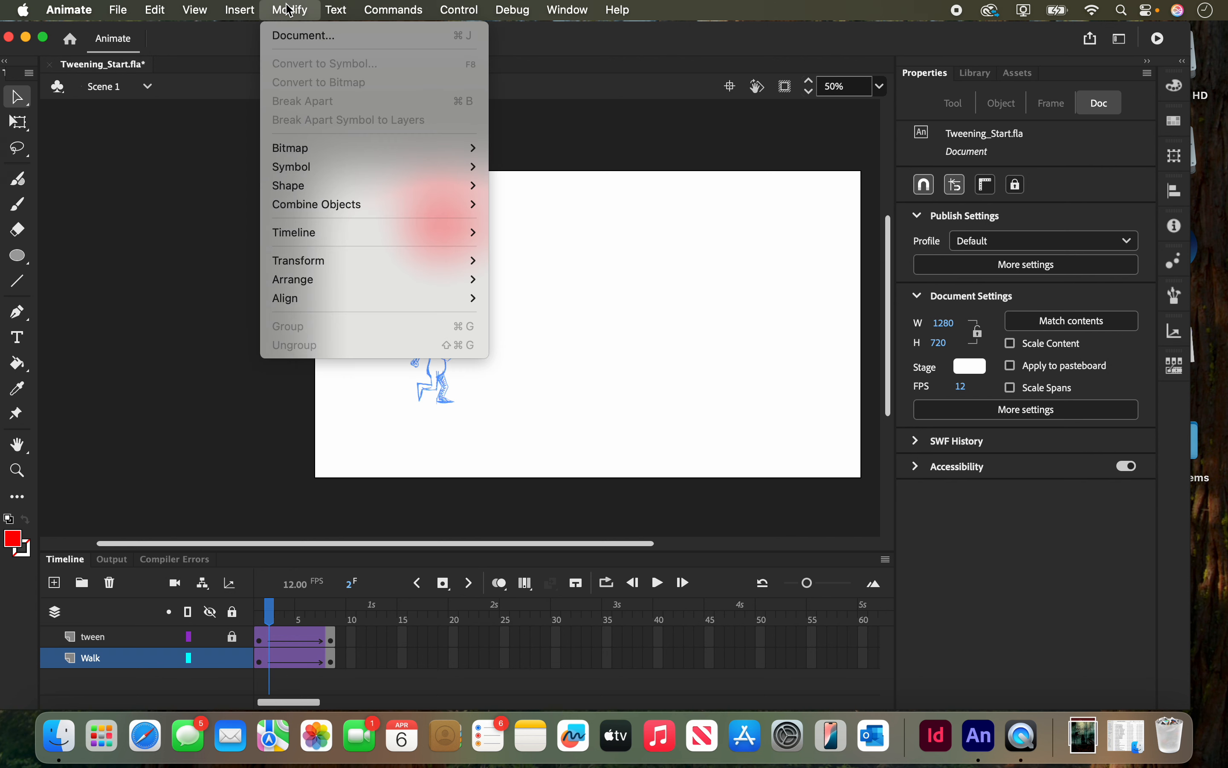
left_click(304, 43)
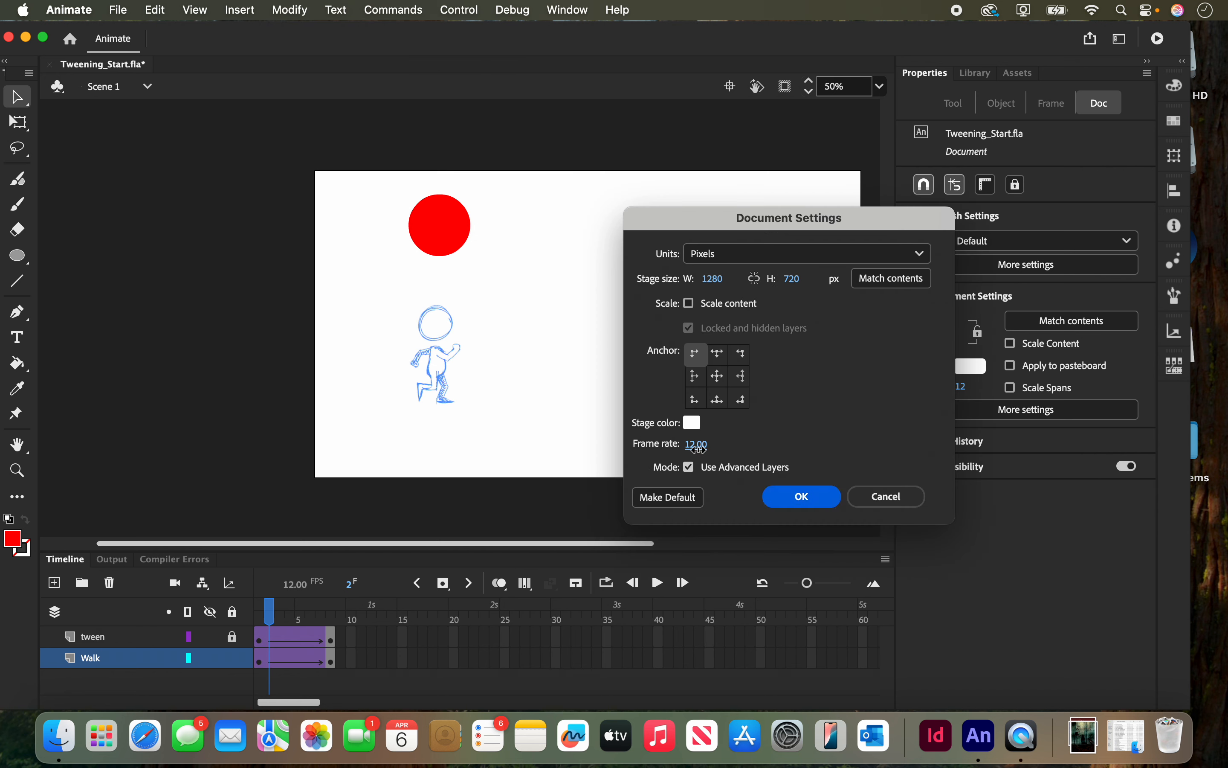
left_click(699, 445)
type("8")
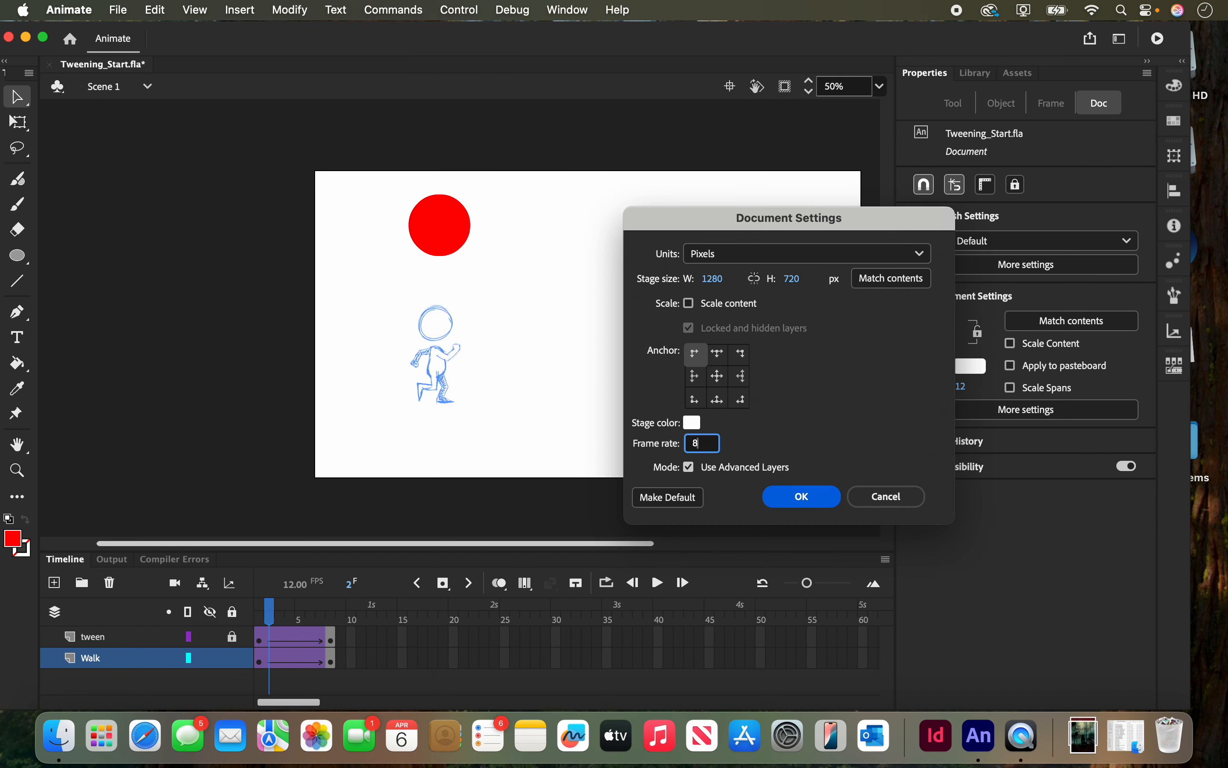
left_click(800, 503)
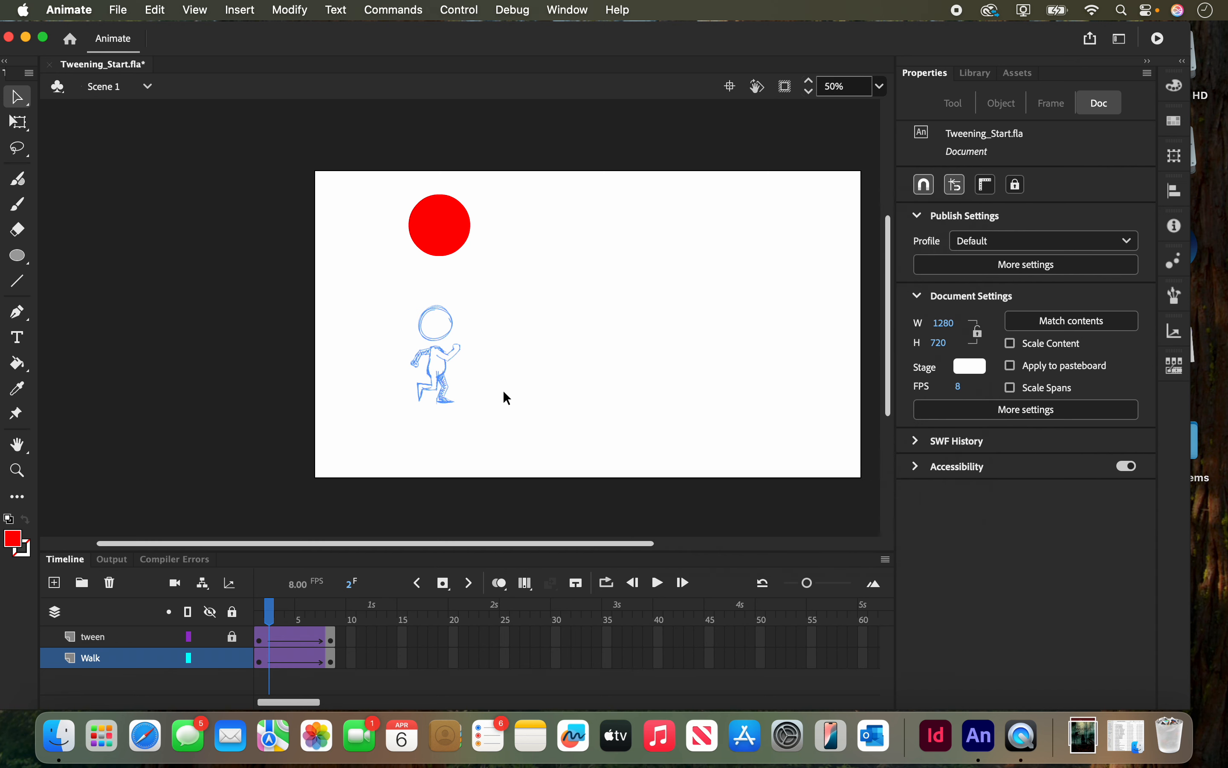
left_click(461, 10)
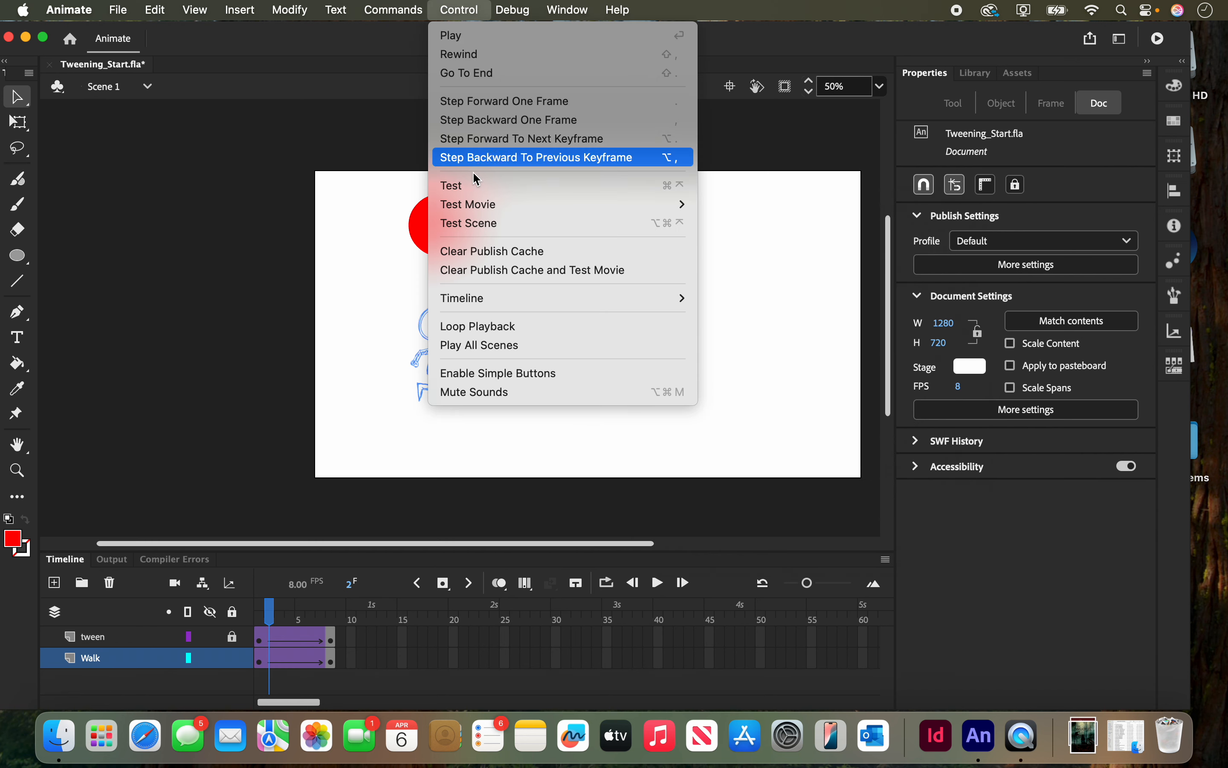
left_click(476, 189)
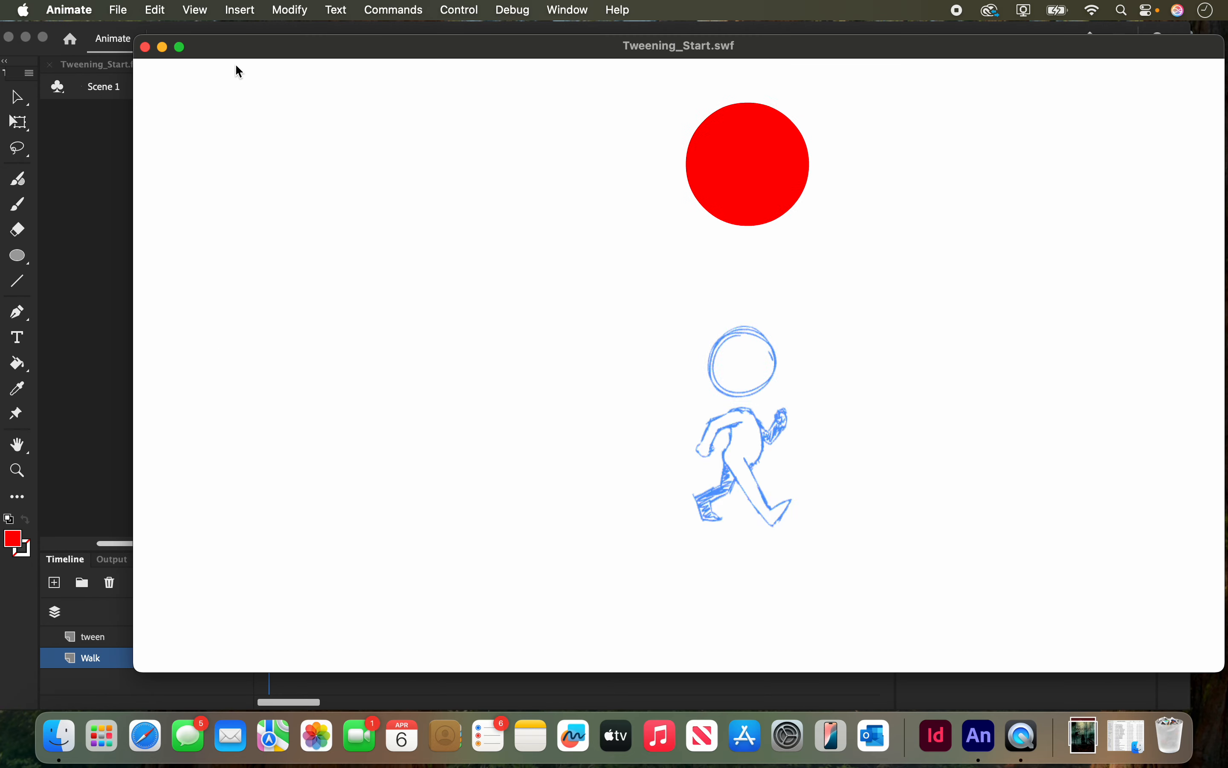
- Close the movie preview and place four more WalkingDude instances from the library across the stage in frame 1 of the Walk layer
left_click(146, 48)
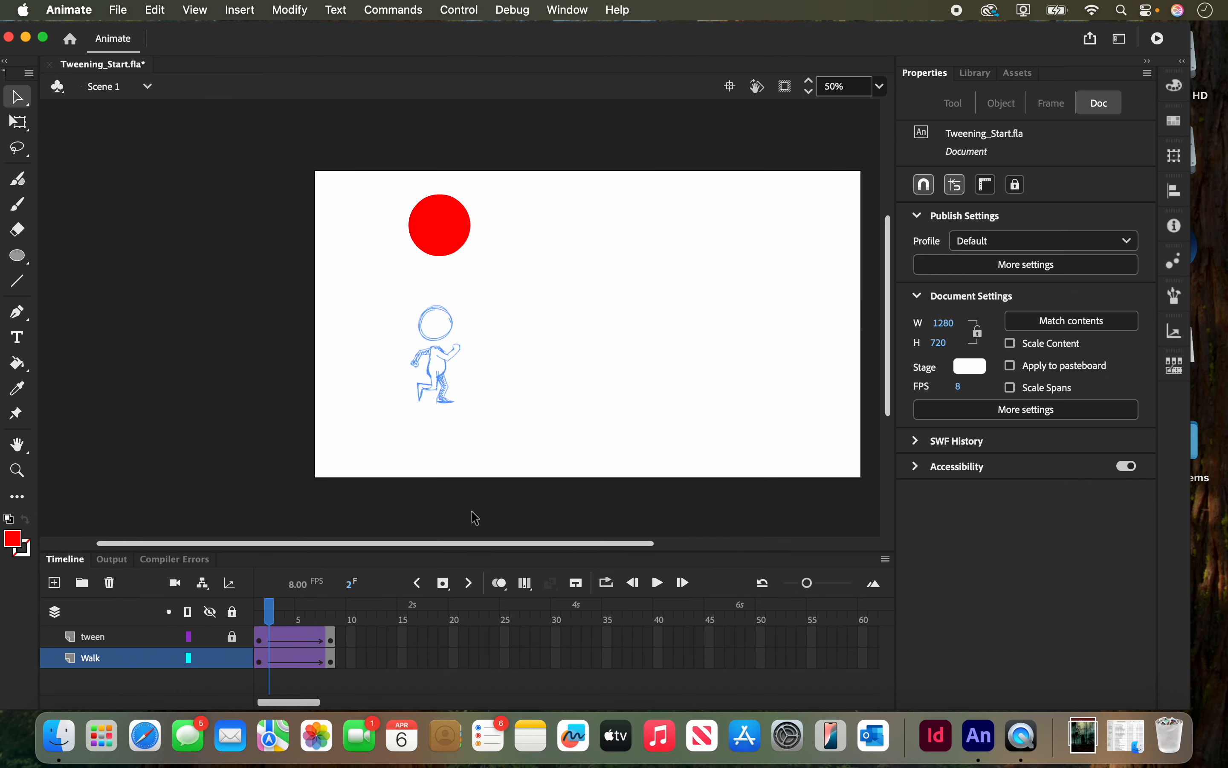
mouse_move(273, 620)
left_mouse_down()
mouse_move(260, 621)
mouse_move(348, 616)
mouse_move(262, 627)
mouse_move(332, 616)
mouse_move(262, 623)
mouse_move(345, 602)
mouse_move(309, 619)
mouse_move(262, 624)
mouse_move(309, 620)
mouse_move(338, 599)
mouse_move(262, 617)
left_mouse_up()
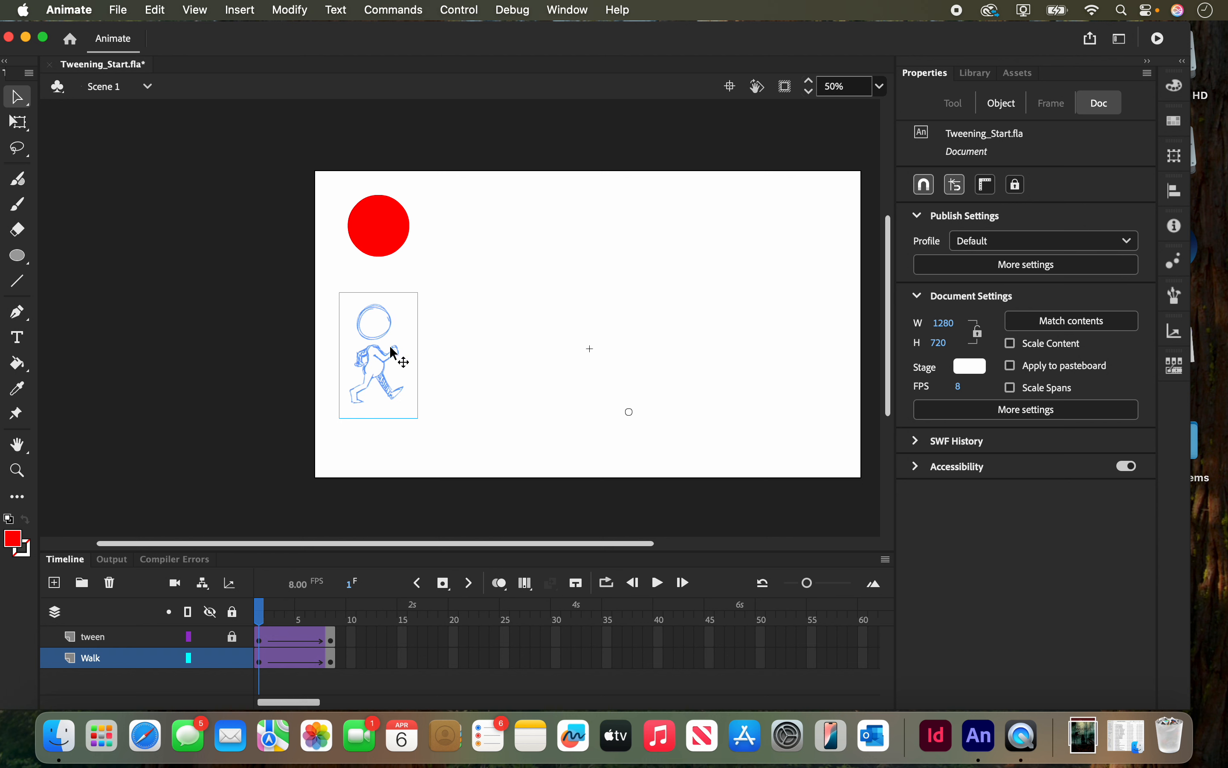
left_click(980, 76)
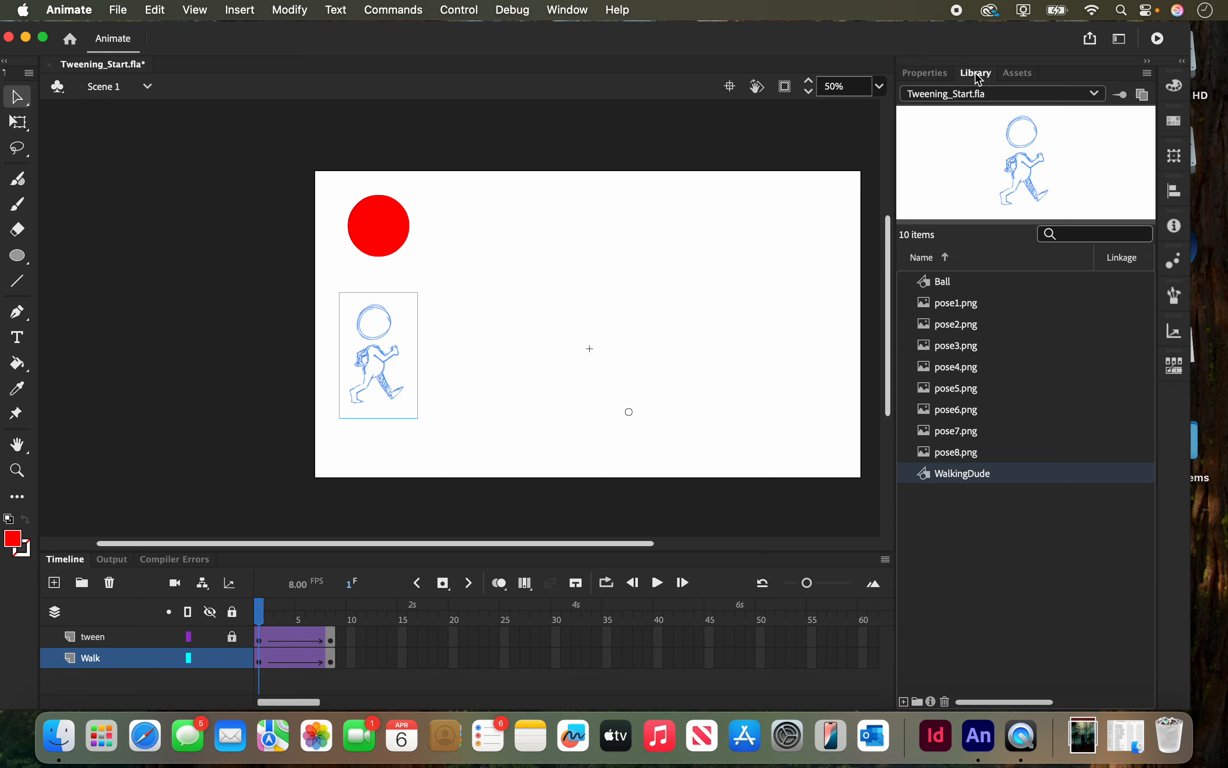
left_click_drag(961, 480, 528, 284)
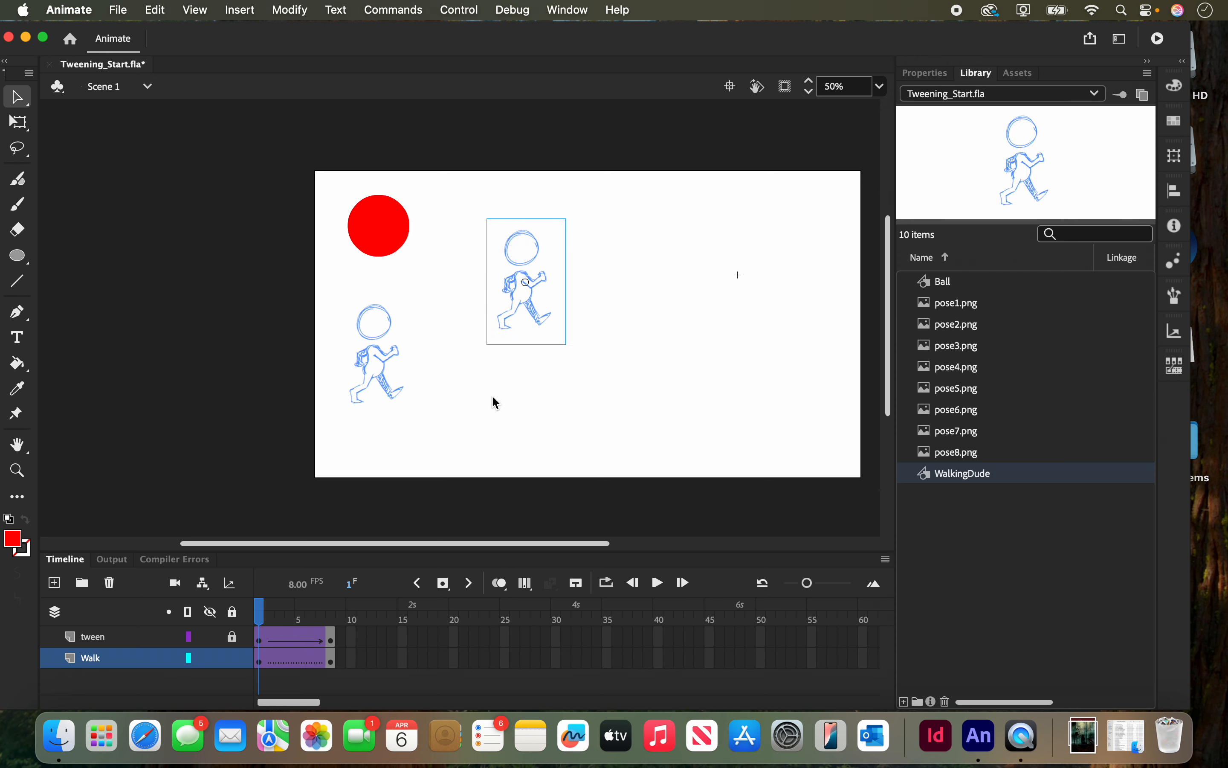
left_click_drag(493, 397, 491, 396)
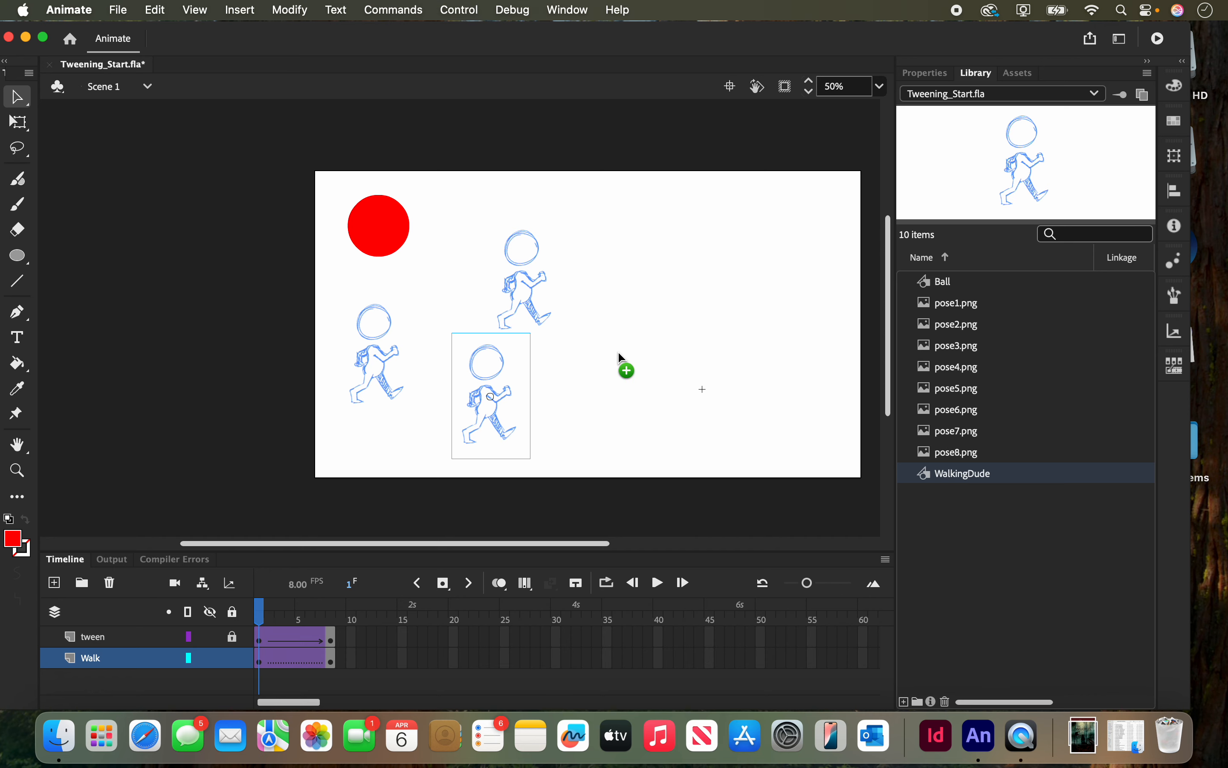
left_click_drag(618, 352, 610, 354)
left_click_drag(748, 343, 735, 335)
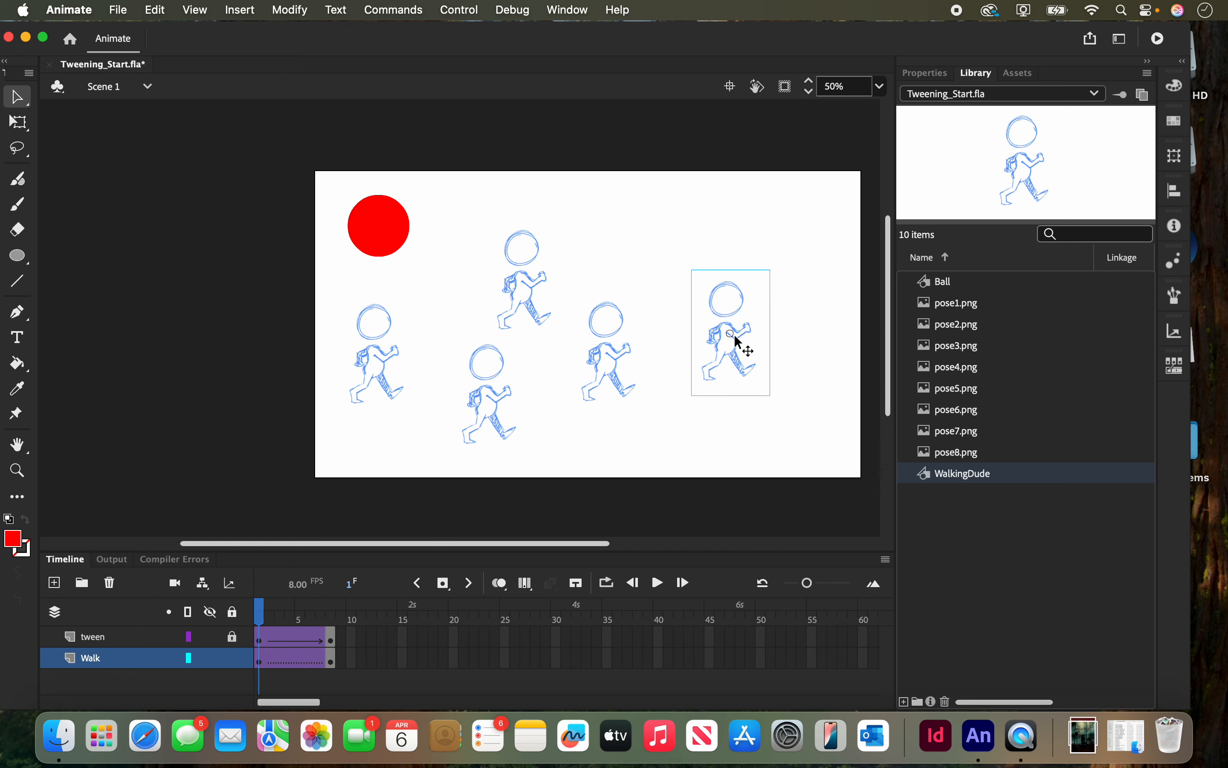
- Test the movie with the extra walkers on the tweened Walk layer, and close the preview
left_click(460, 10)
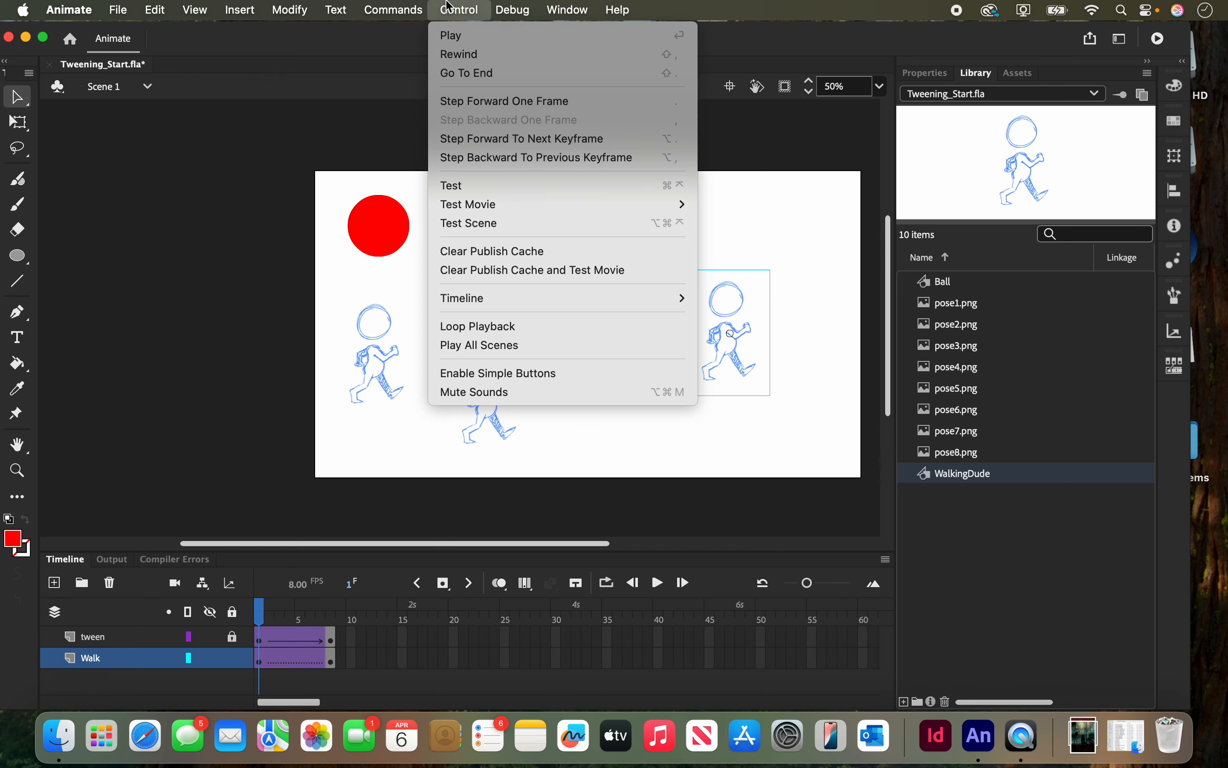
left_click(475, 185)
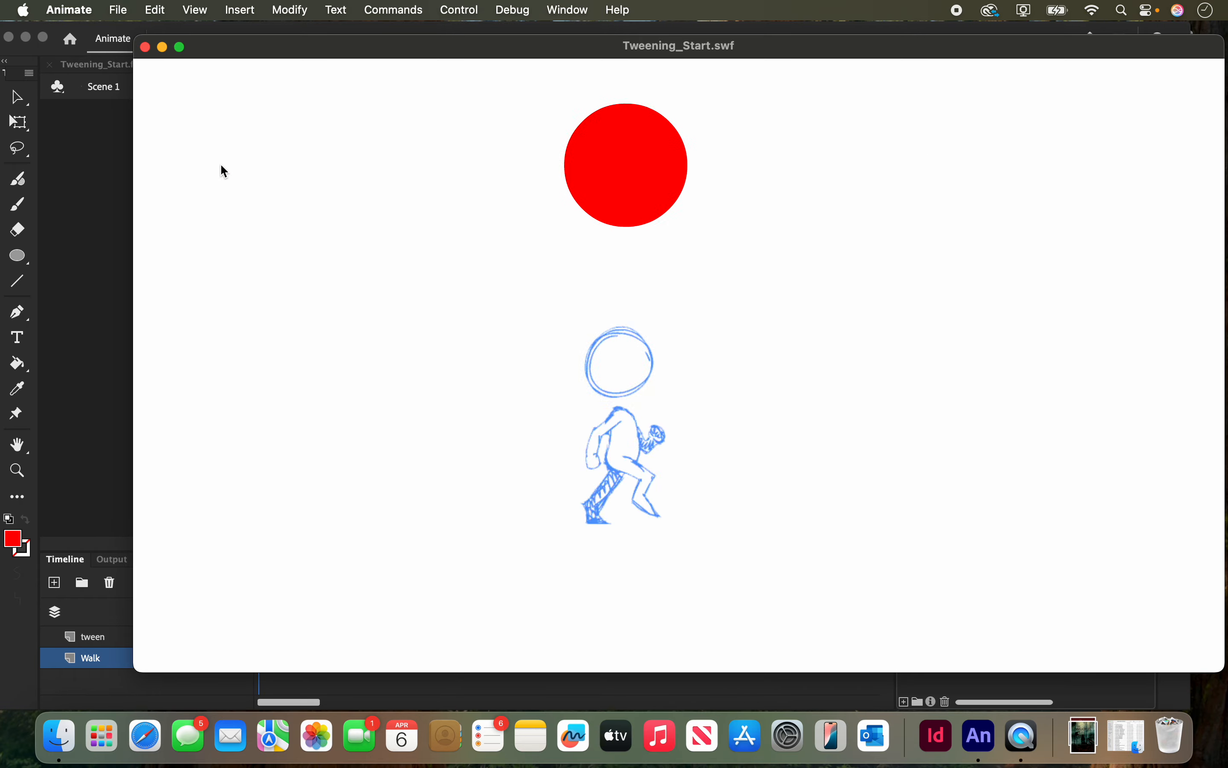
left_click(146, 48)
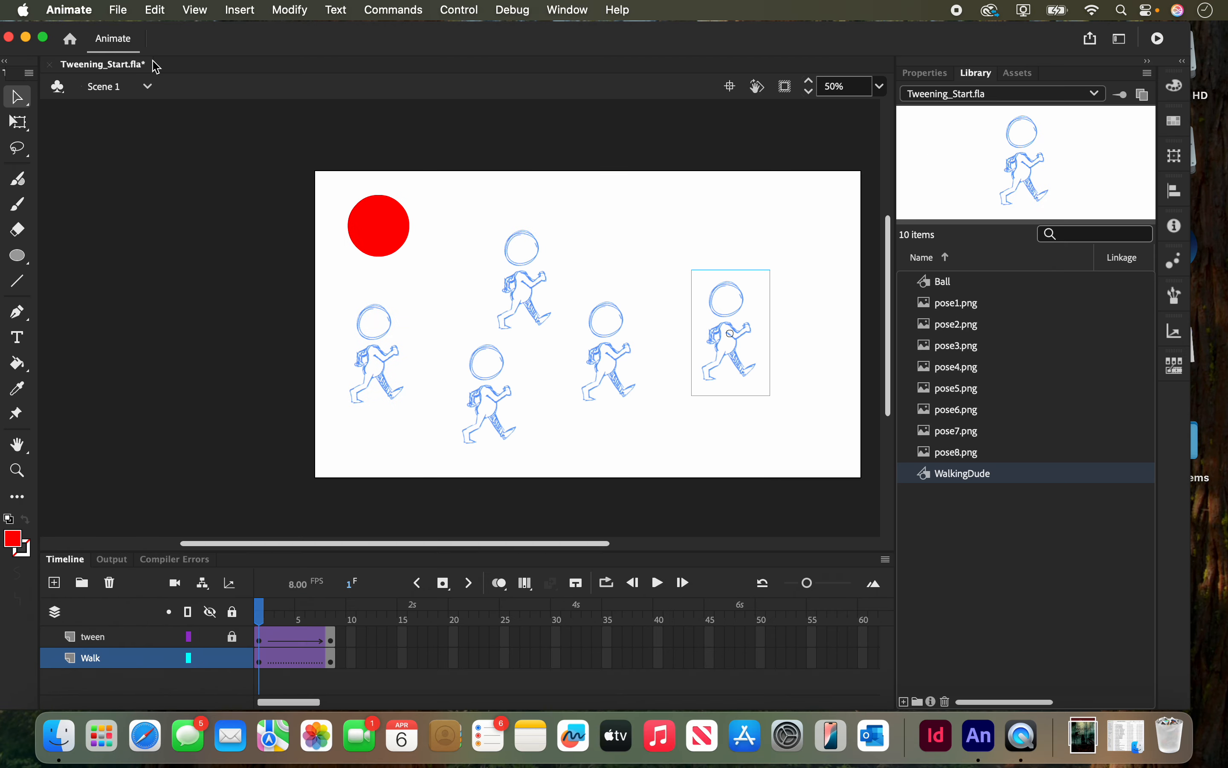
- Remove the classic tween from the Walk layer and clear its keyframe at frame 8
left_click(276, 659)
right_click(281, 659)
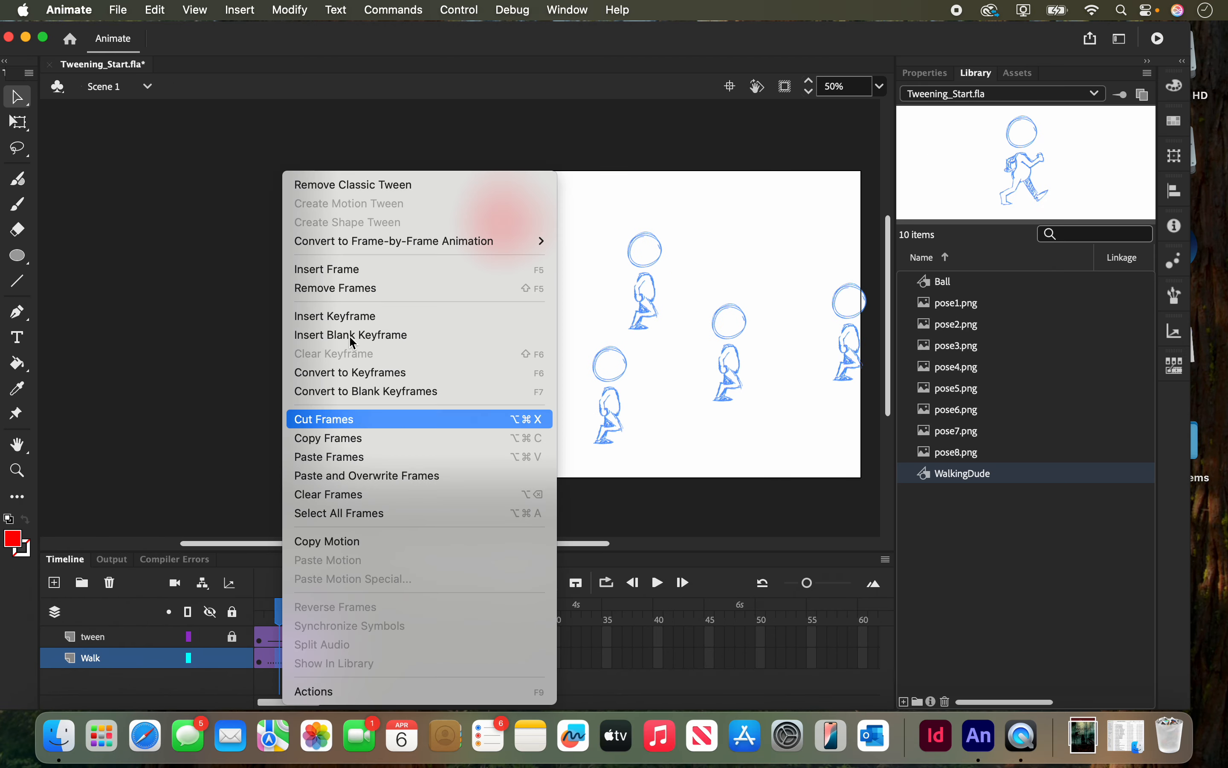
left_click(280, 655)
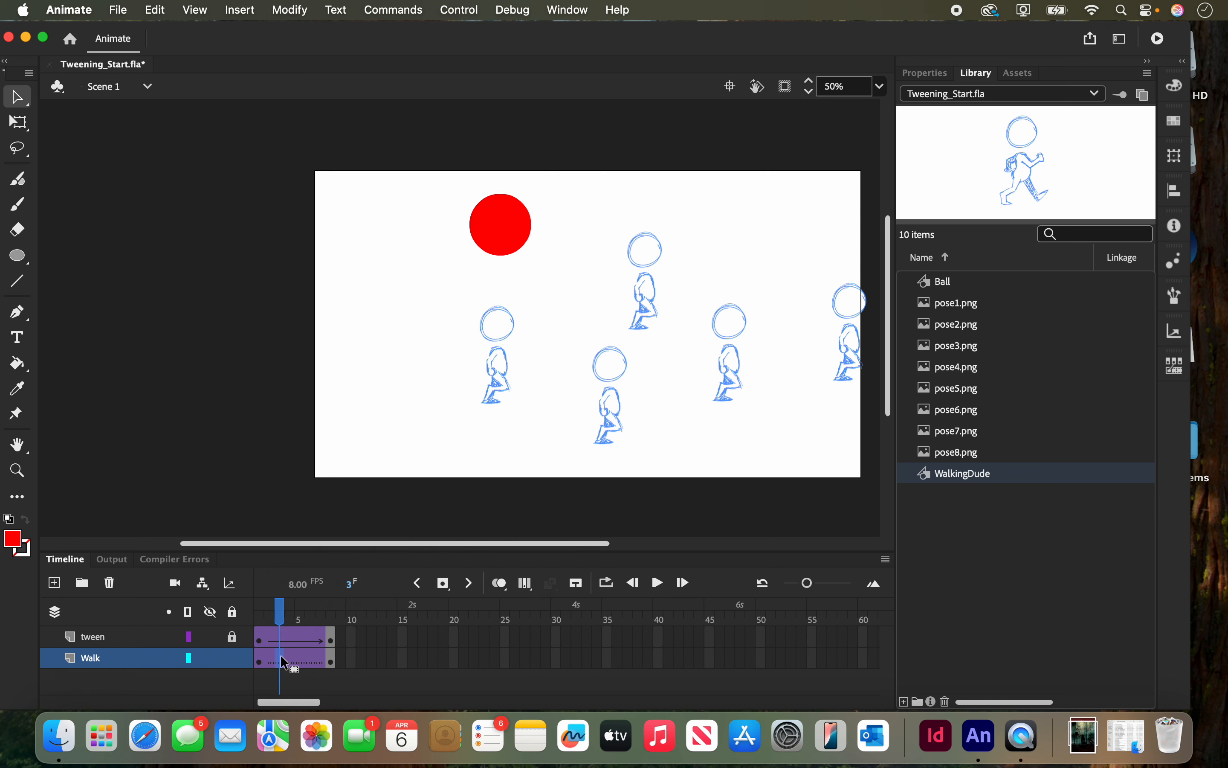
right_click(286, 655)
left_click(340, 185)
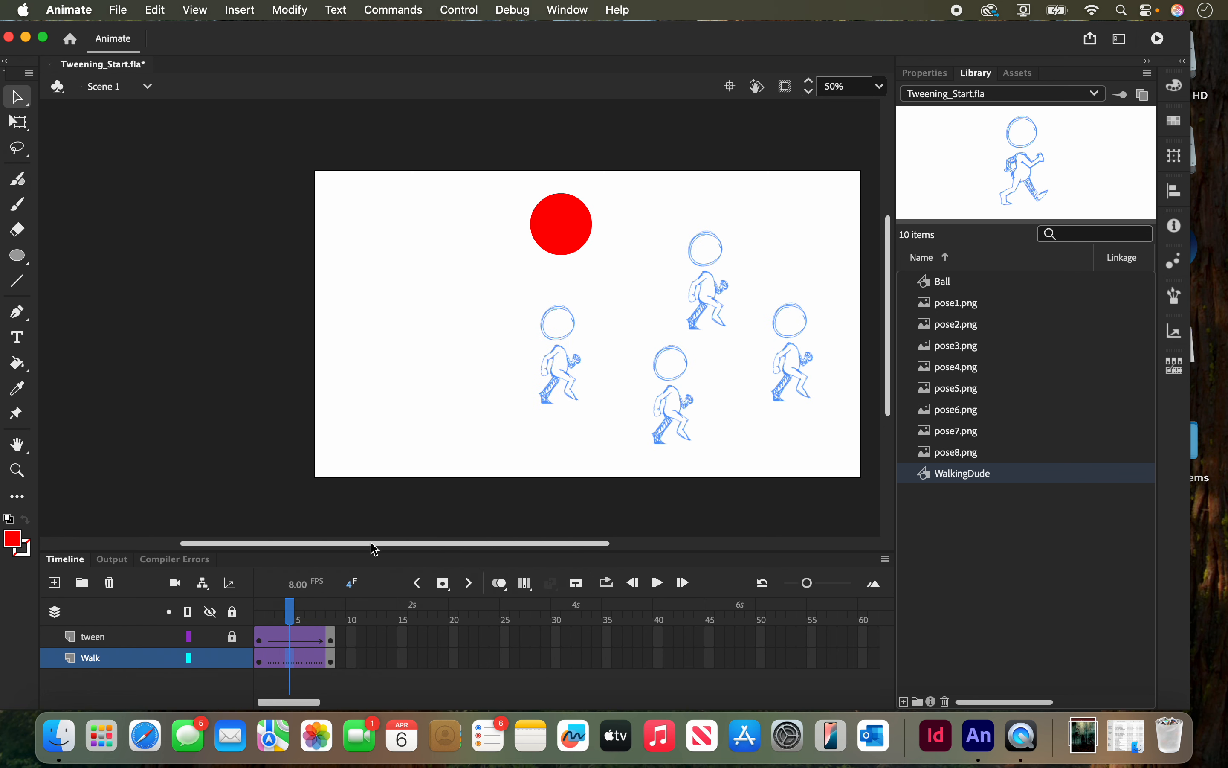
left_click(333, 659)
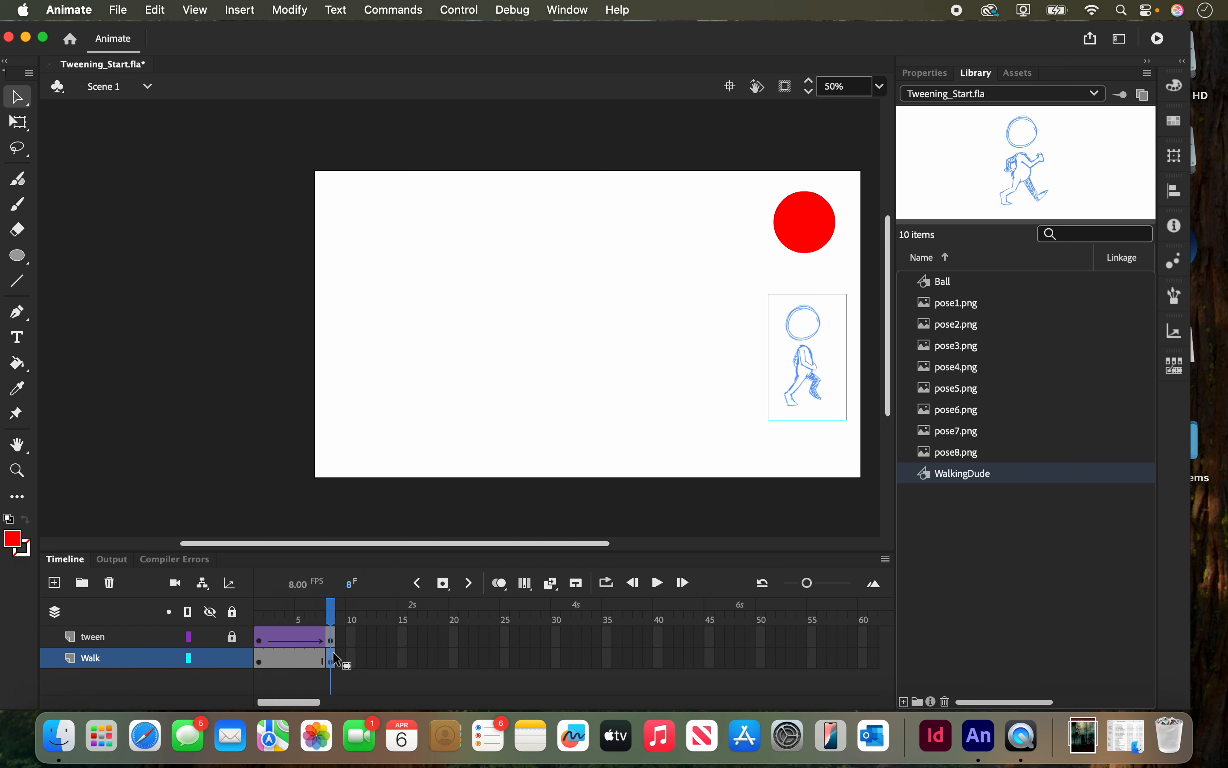
right_click(329, 658)
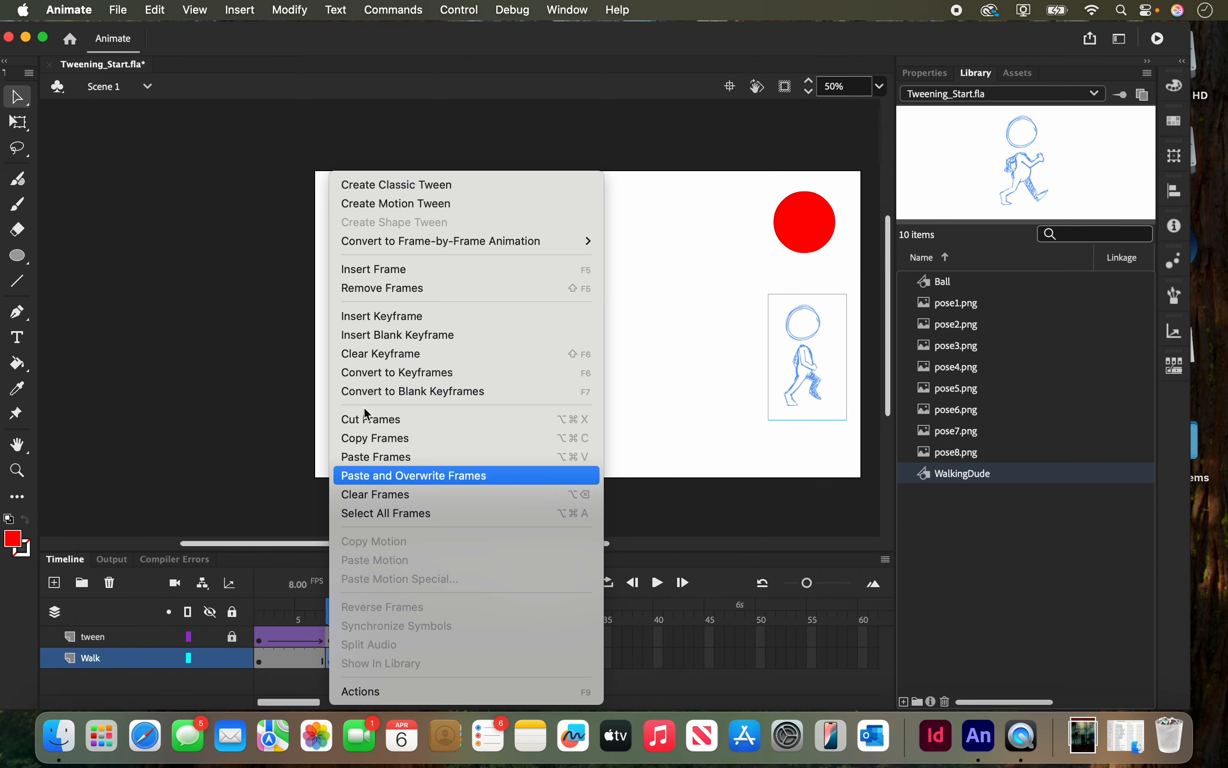
left_click(392, 356)
- Test the movie with the untweened walkers, close the preview, and compare the Ball and WalkingDude symbols in the library
left_click(460, 10)
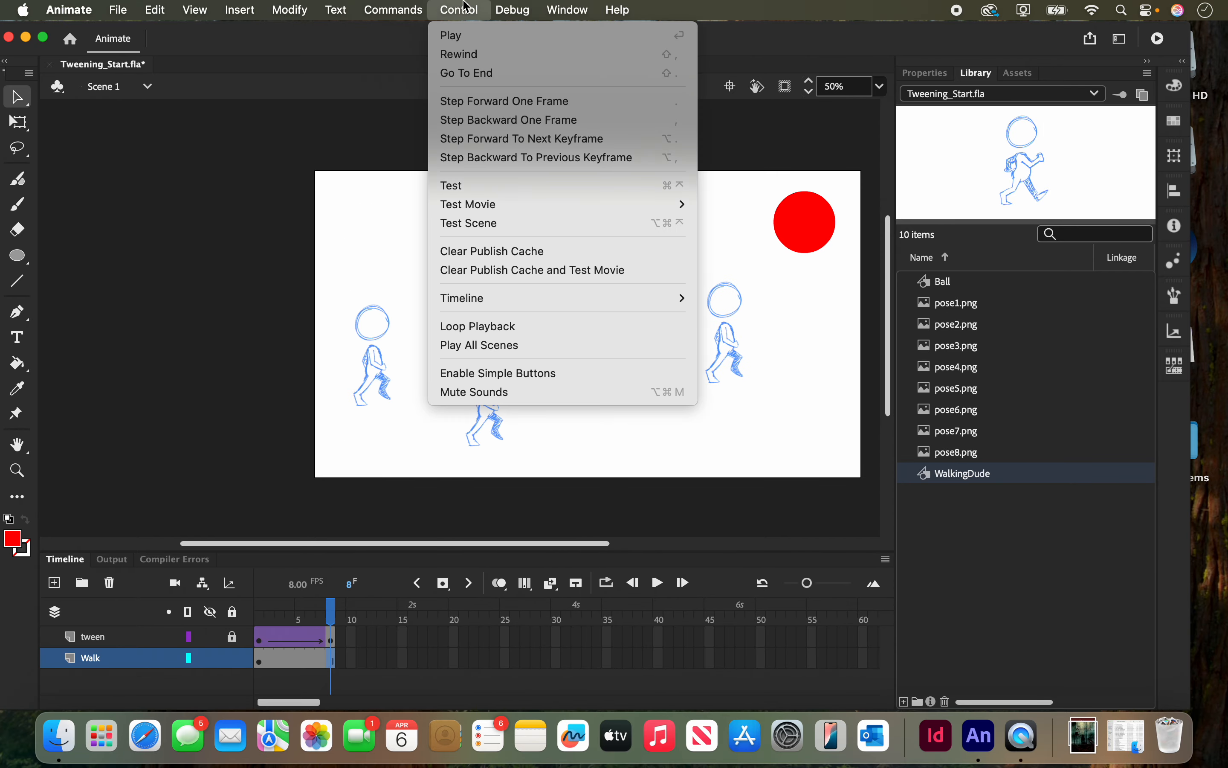
left_click(478, 188)
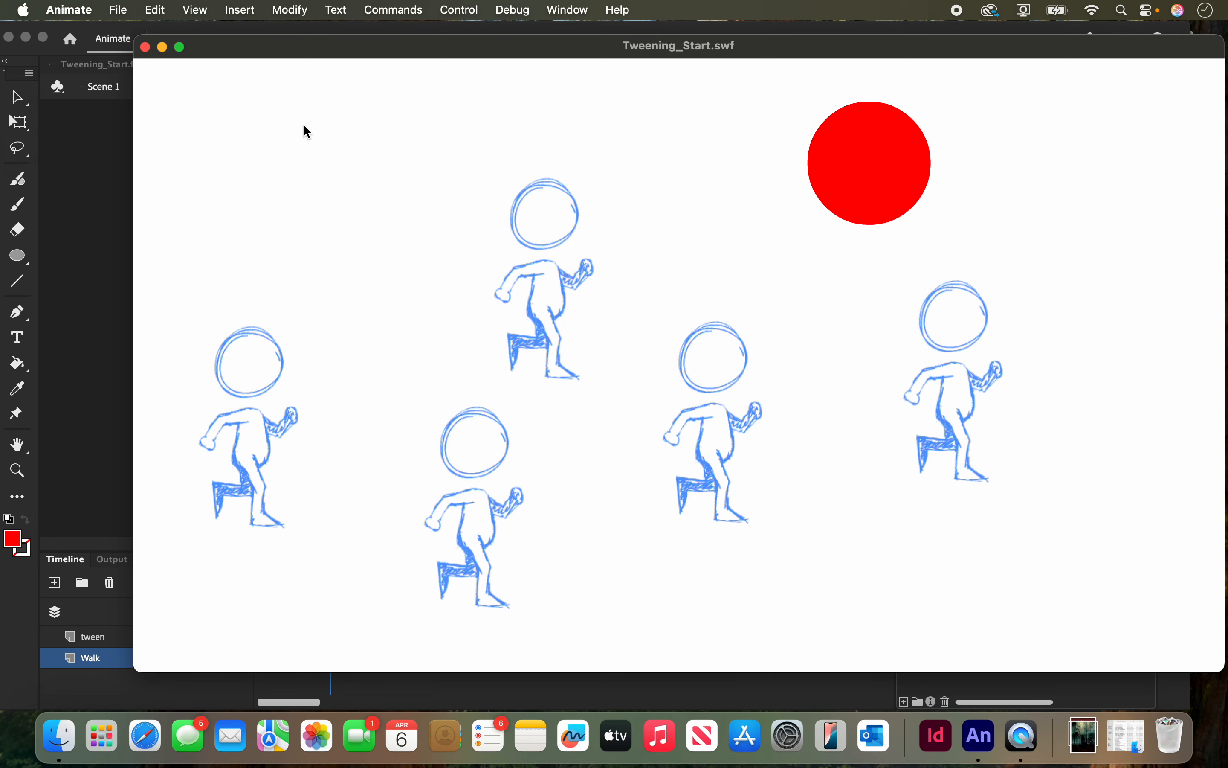
left_click(145, 48)
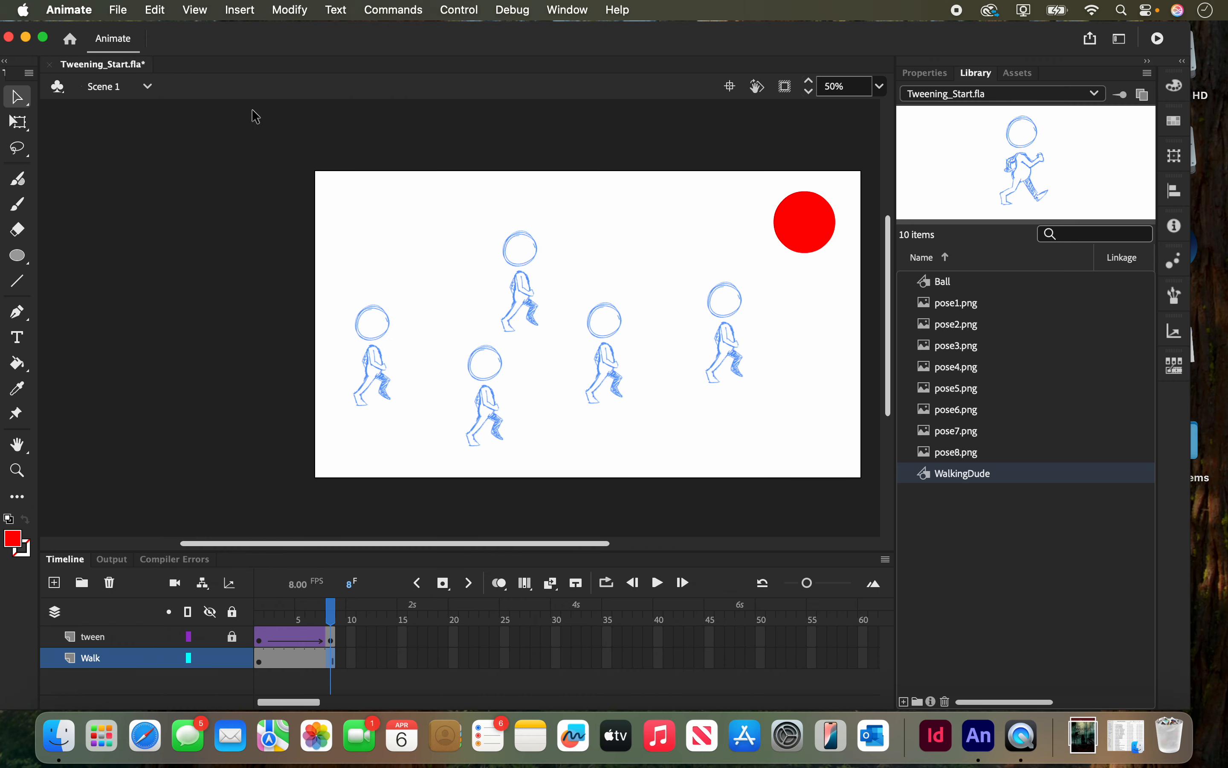
left_click(935, 283)
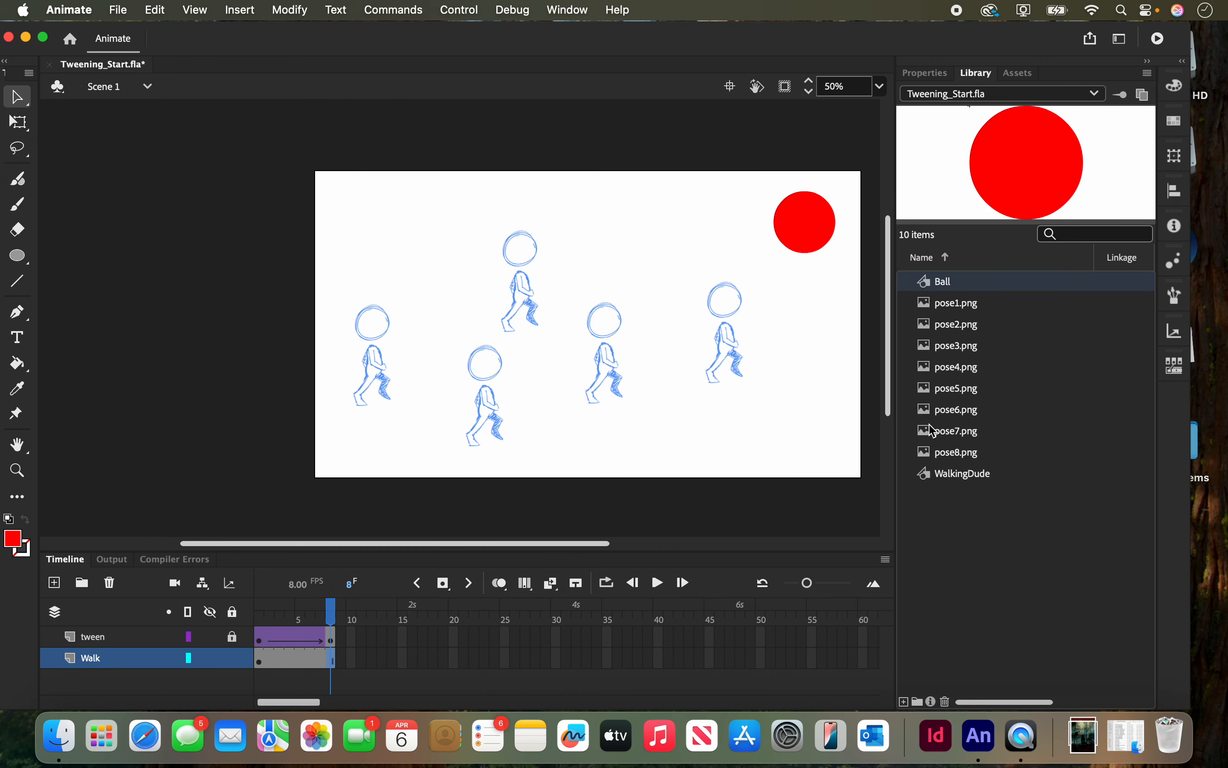
left_click(961, 470)
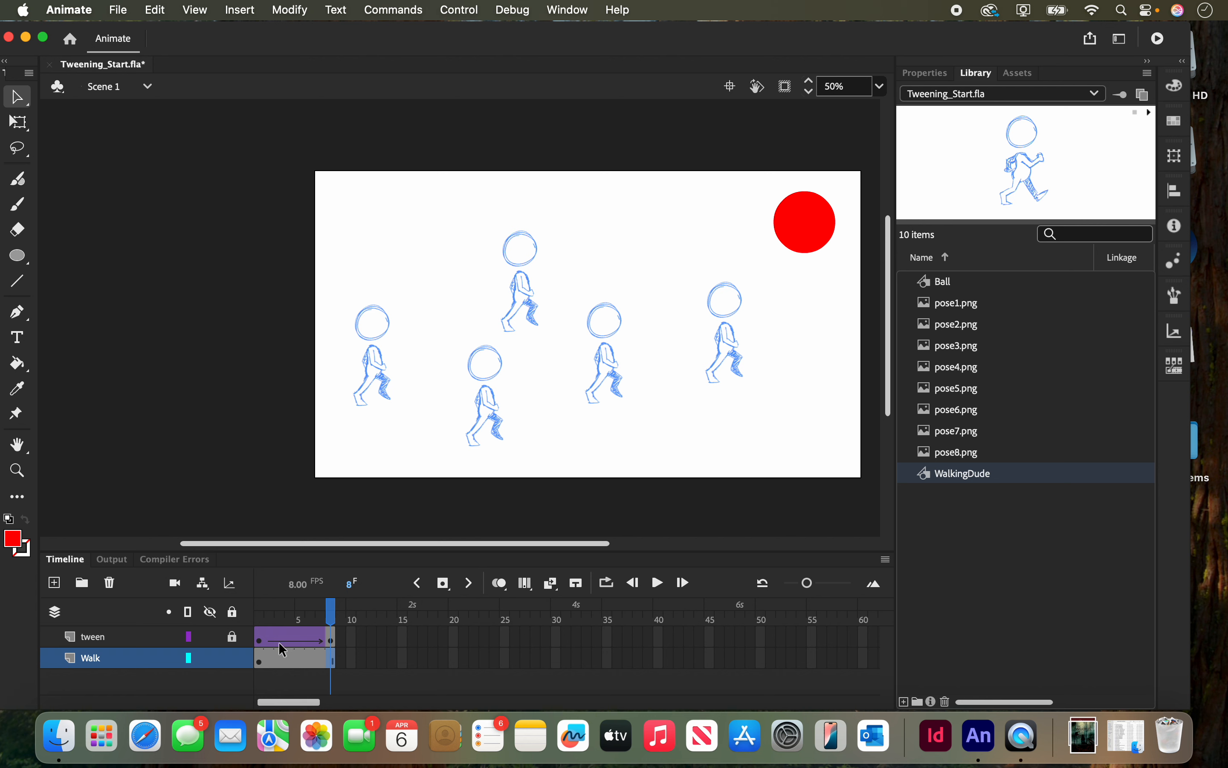
- Delete the four extra WalkingDude instances from frame 1 of the Walk layer, keeping only the walker under the red ball
left_click(262, 659)
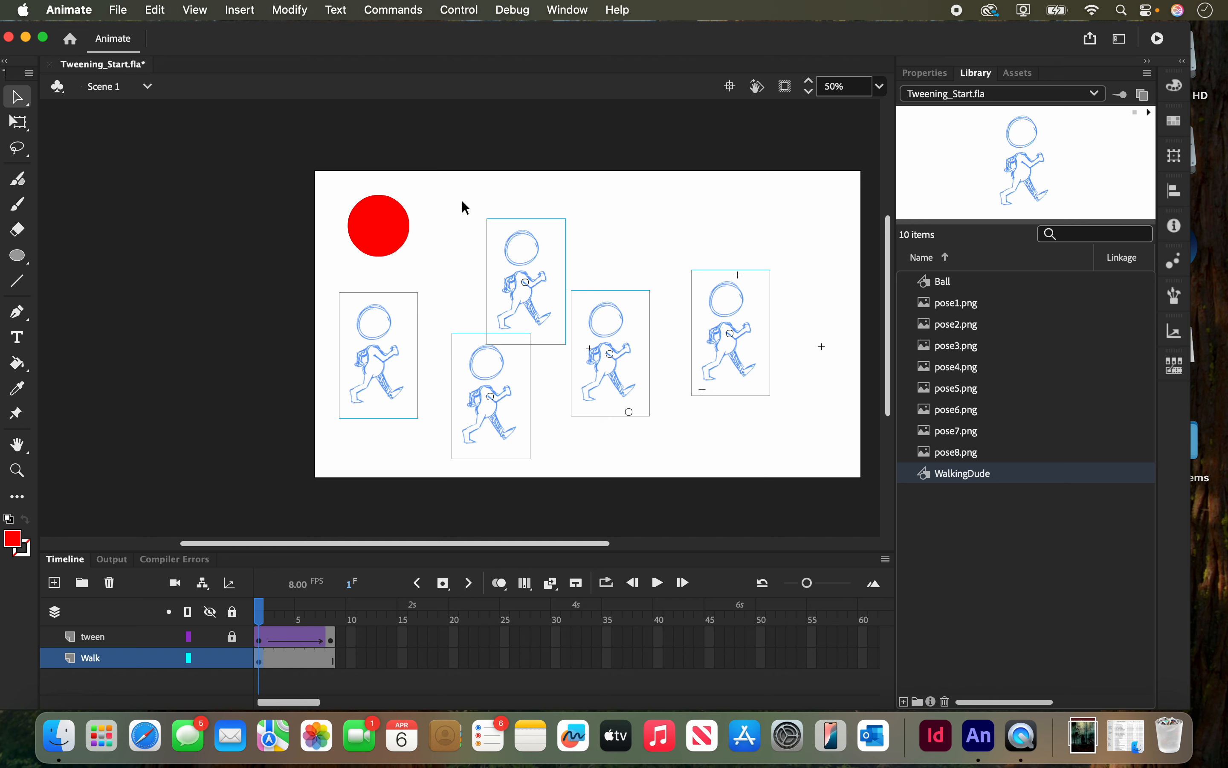
left_click(277, 229)
left_click_drag(452, 257, 787, 440)
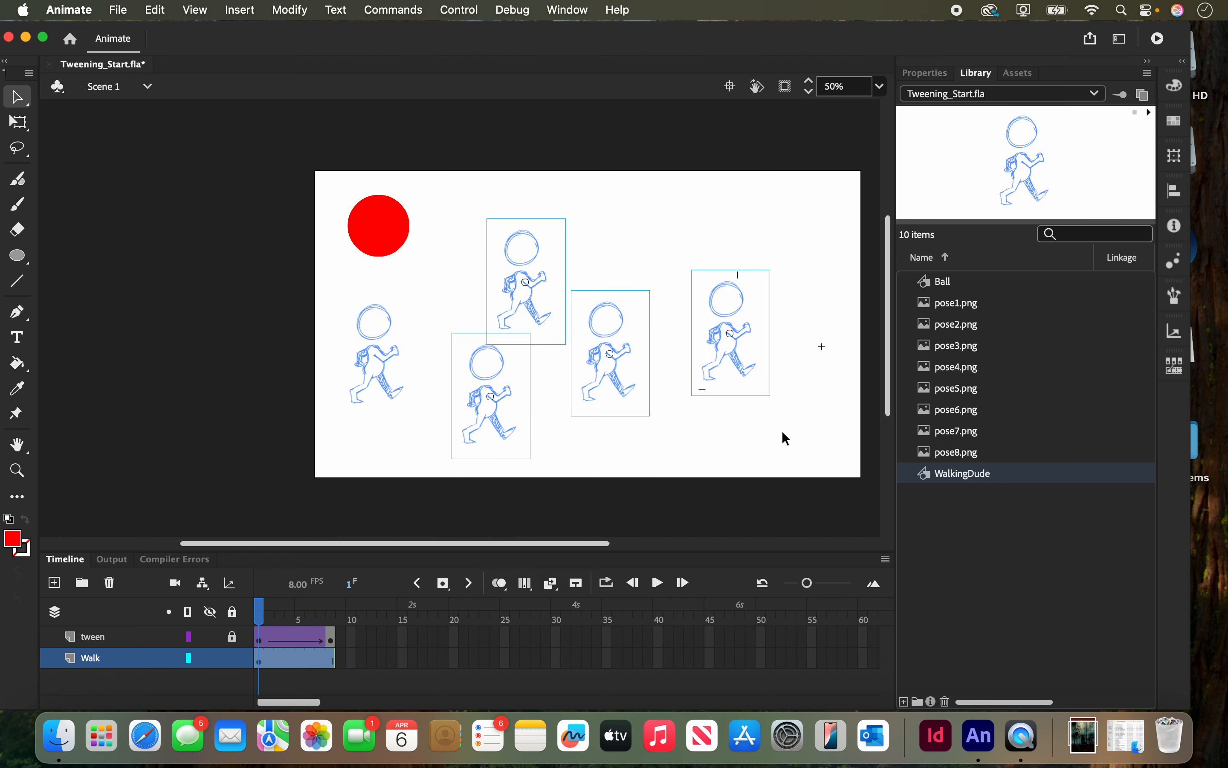
key("Delete")
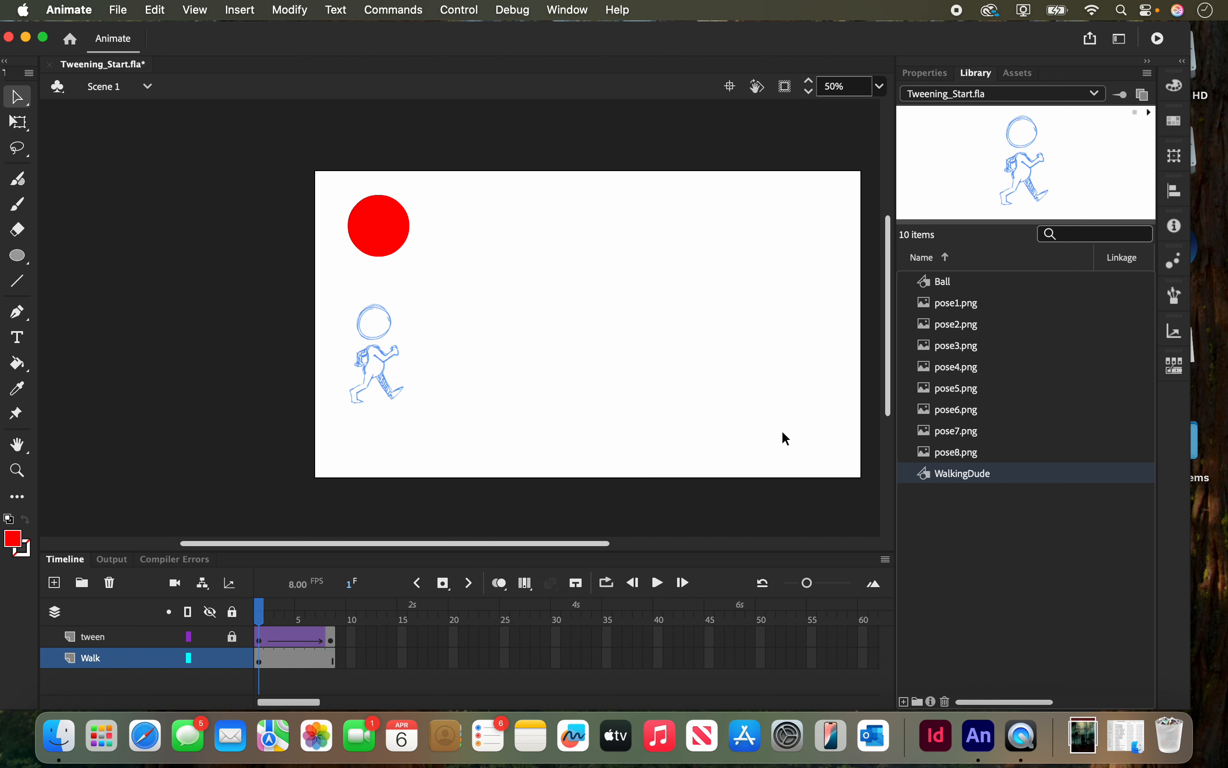
- Insert a new keyframe at frame 8 of the Walk layer and move the walker across the stage beneath the red ball
left_click(370, 364)
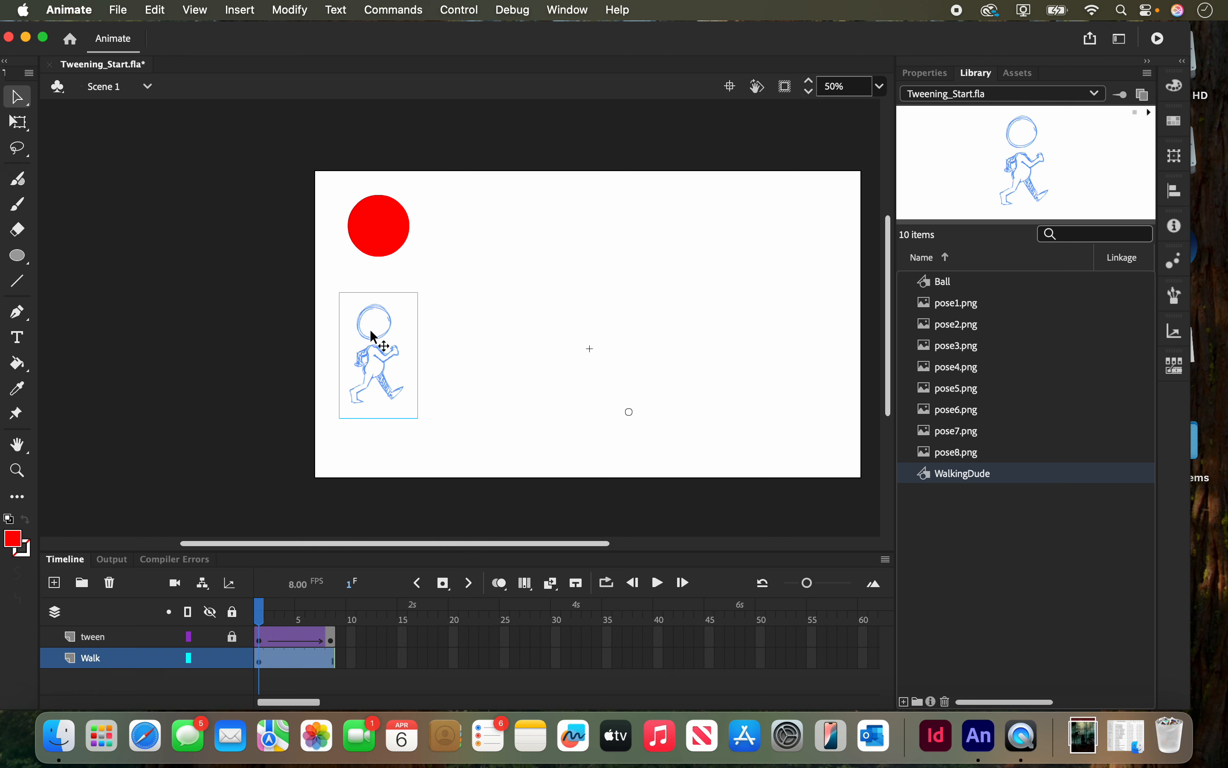
left_click(256, 658)
left_click(331, 660)
right_click(331, 660)
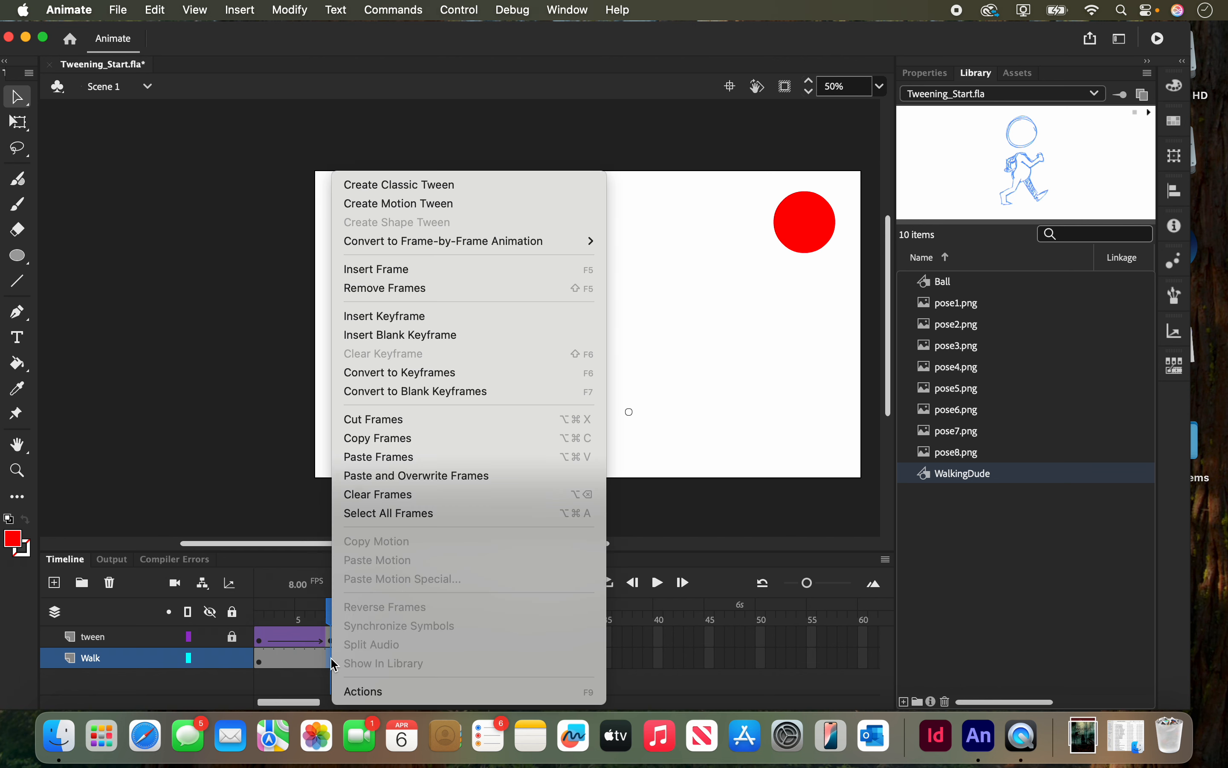
left_click(403, 316)
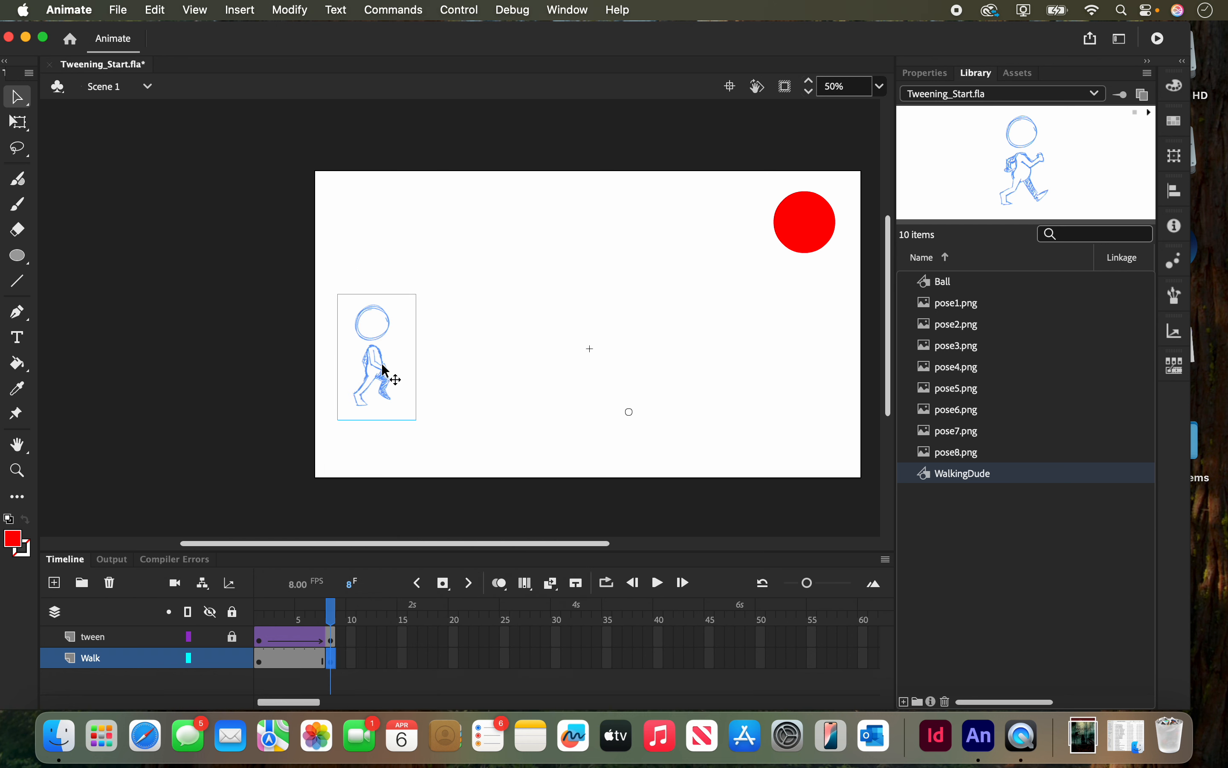
left_click_drag(384, 378, 812, 389)
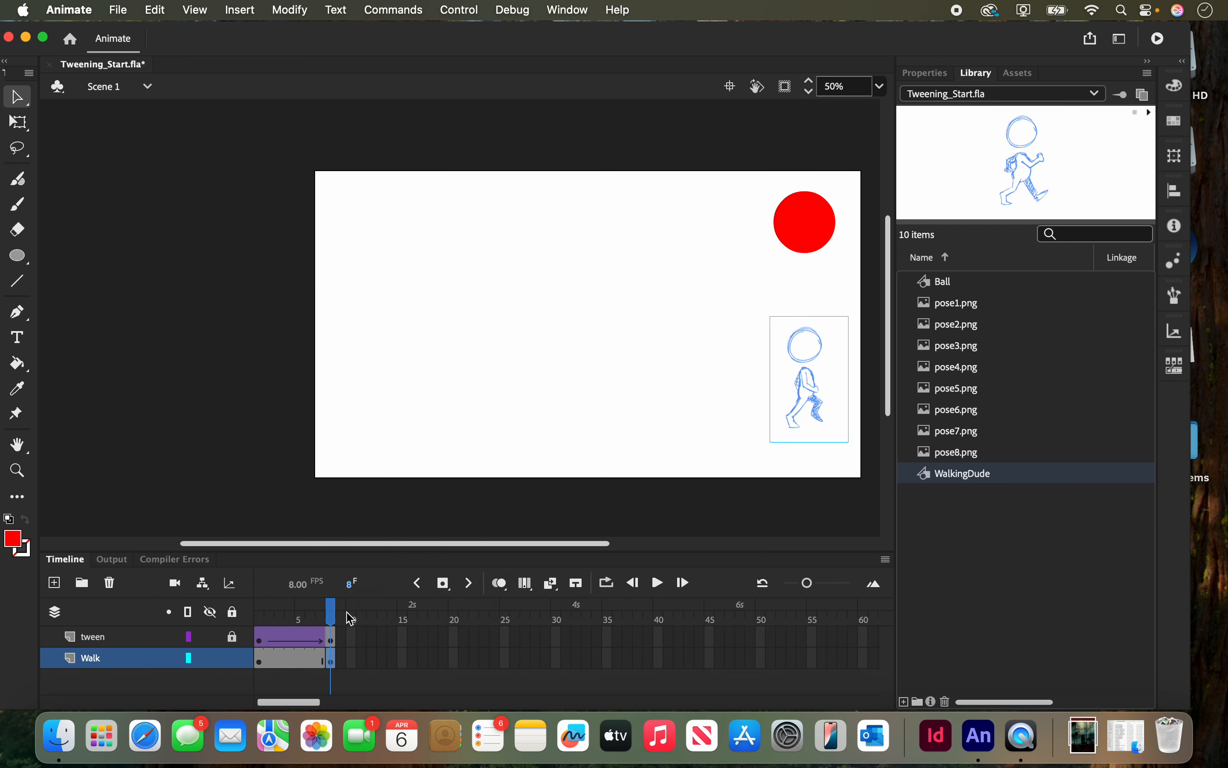
- Reapply a classic tween to the Walk layer's frames 1 to 8 and scrub the timeline to check the walk
right_click(293, 661)
left_click(375, 184)
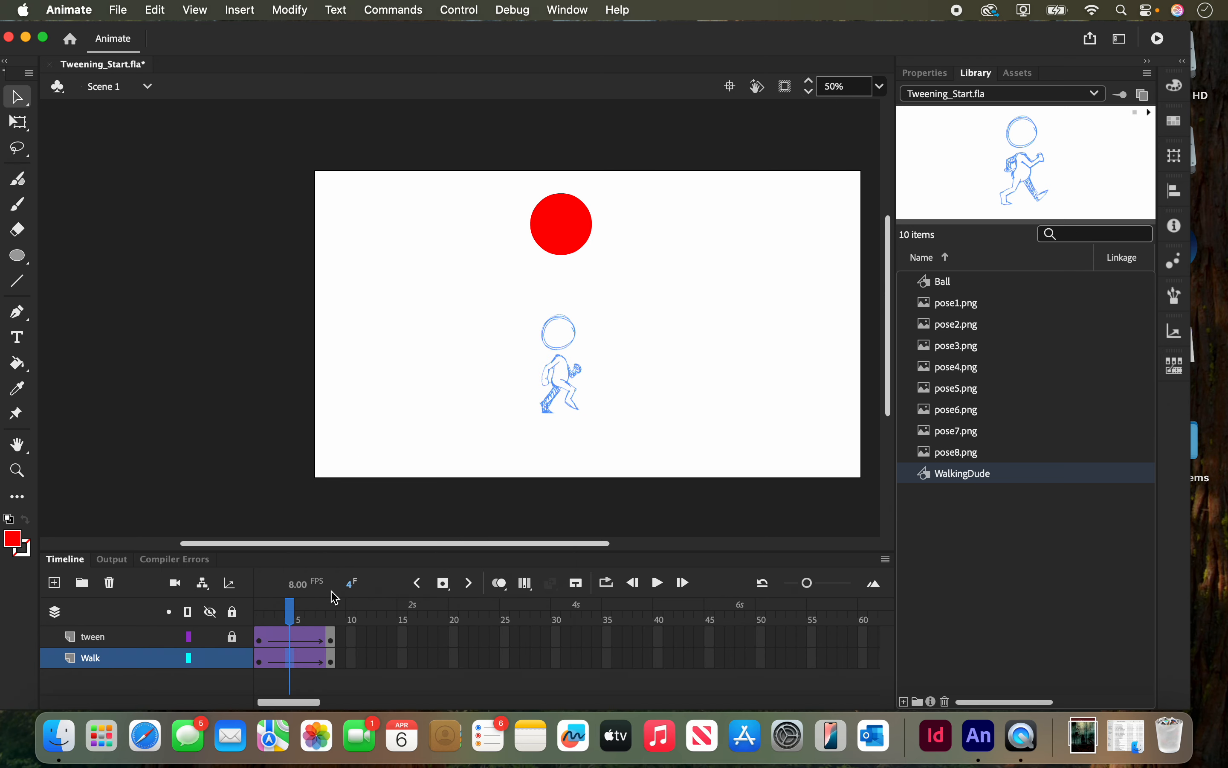
left_click_drag(294, 621, 333, 605)
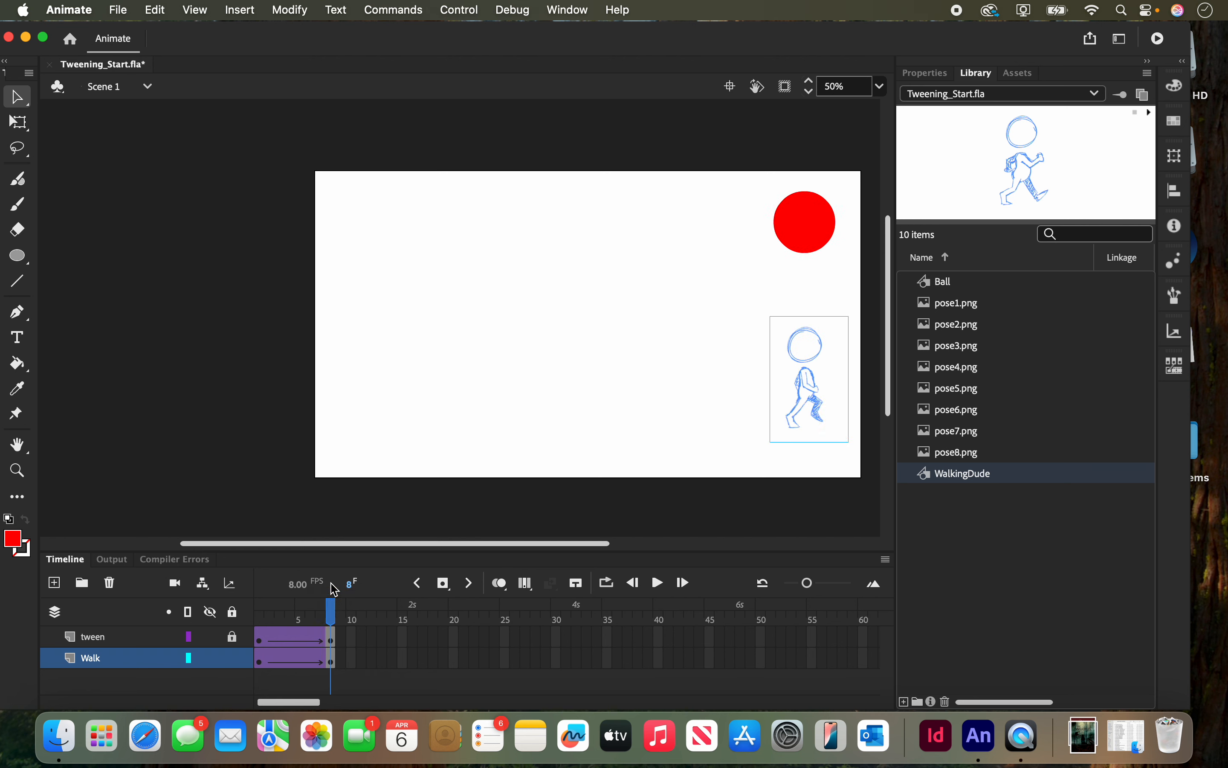
left_click_drag(333, 615, 256, 611)
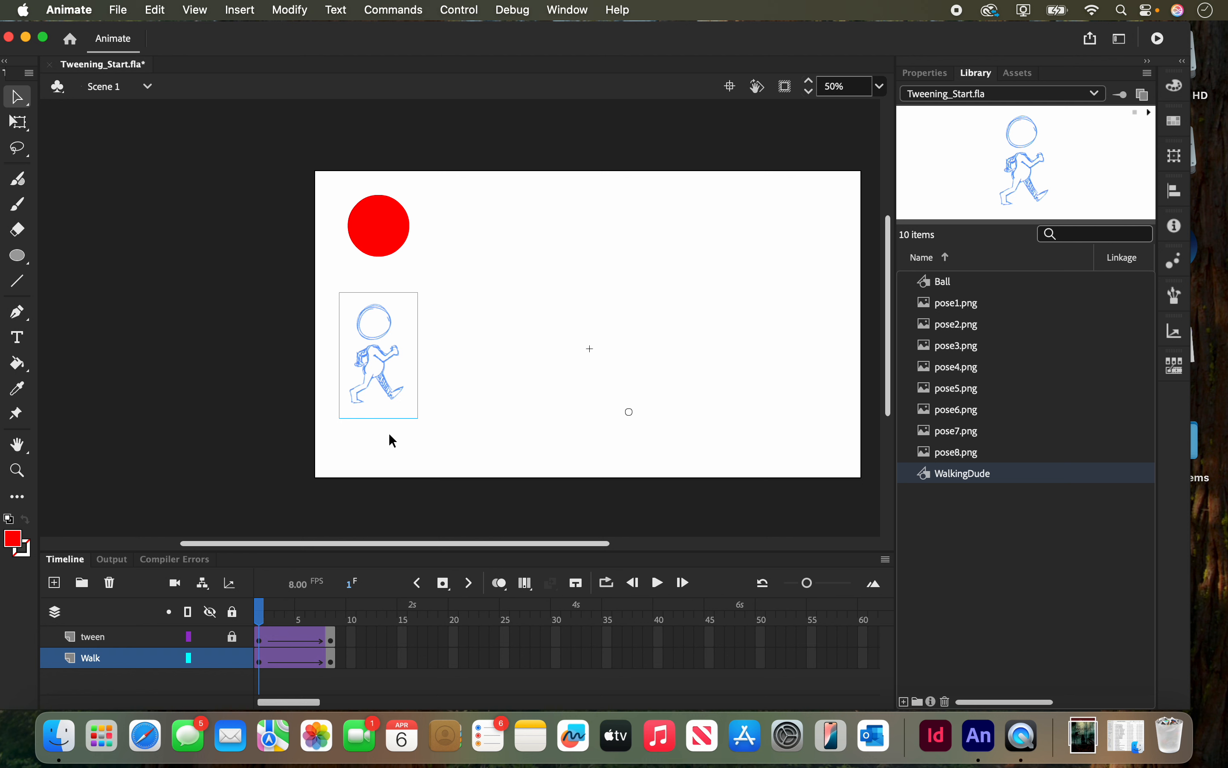